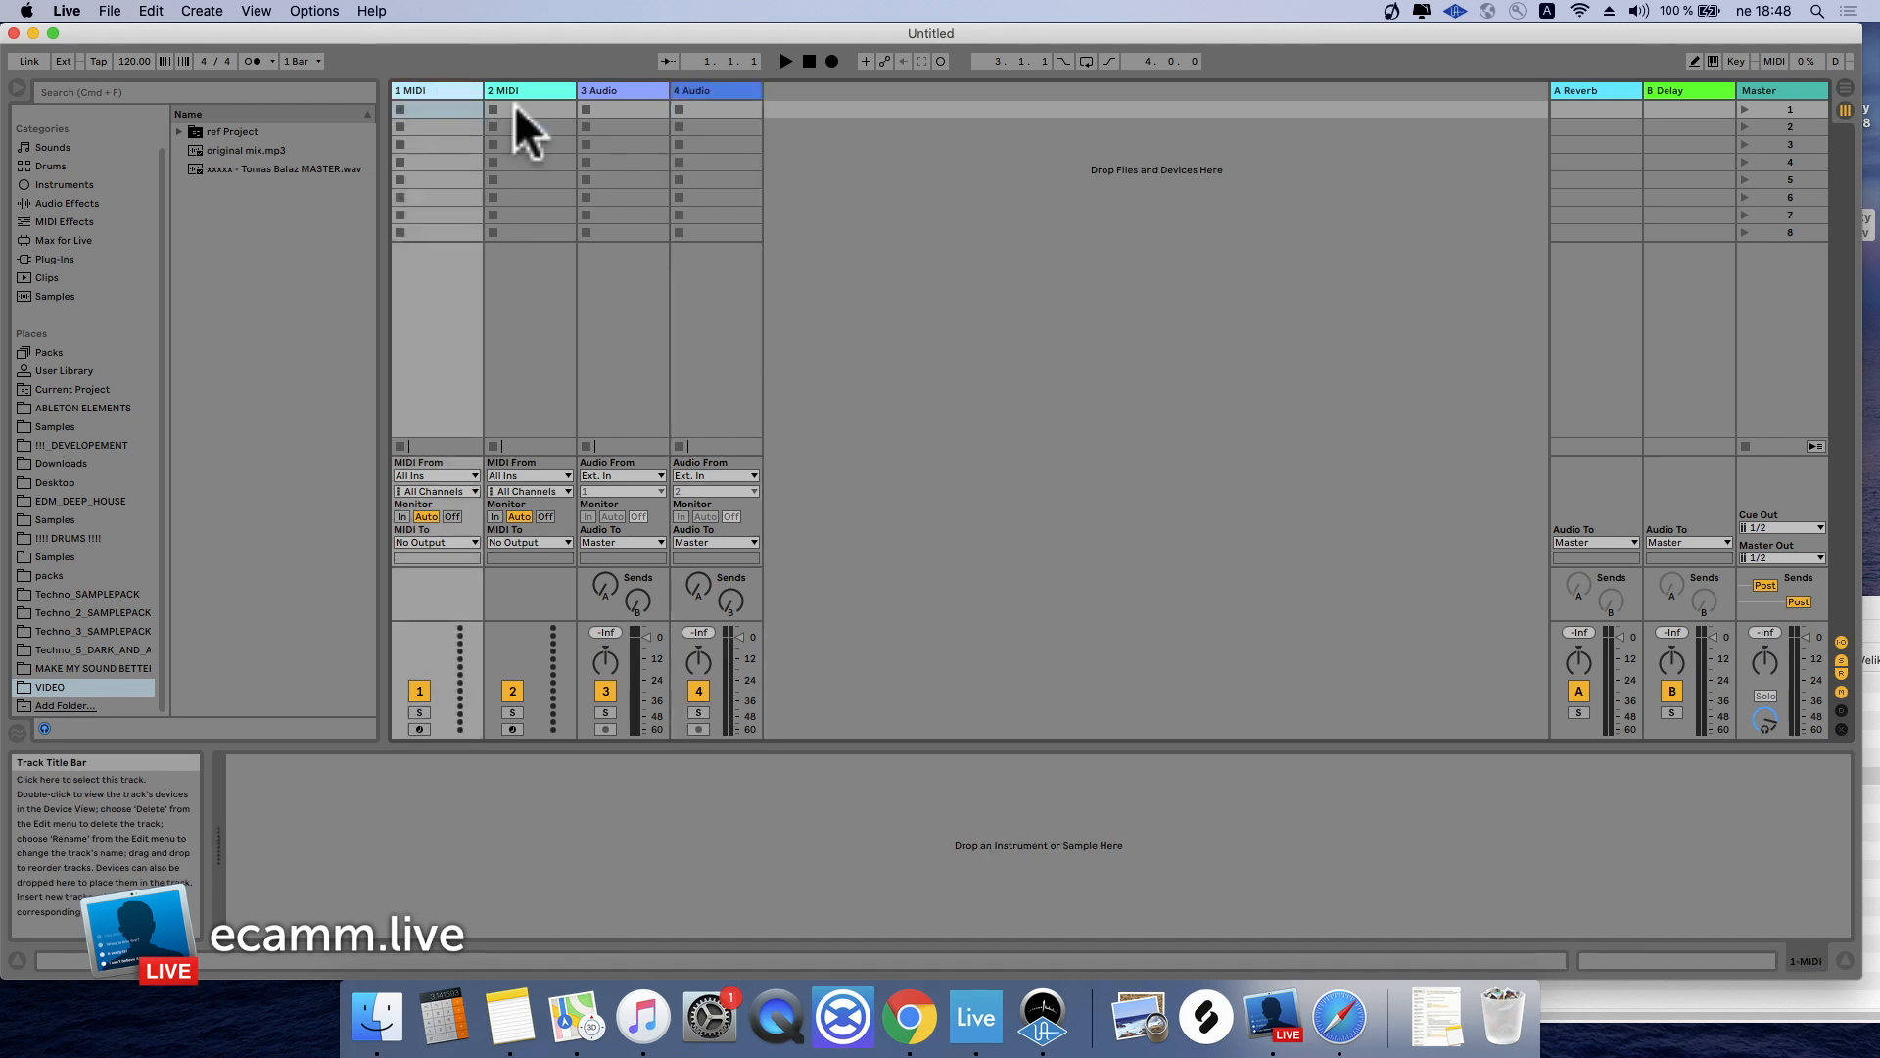
Load original mix.mp3 onto the first track in the arrangement and turn off warping for the clip
drag(227, 150, 420, 159)
click(420, 748)
drag(544, 739, 408, 745)
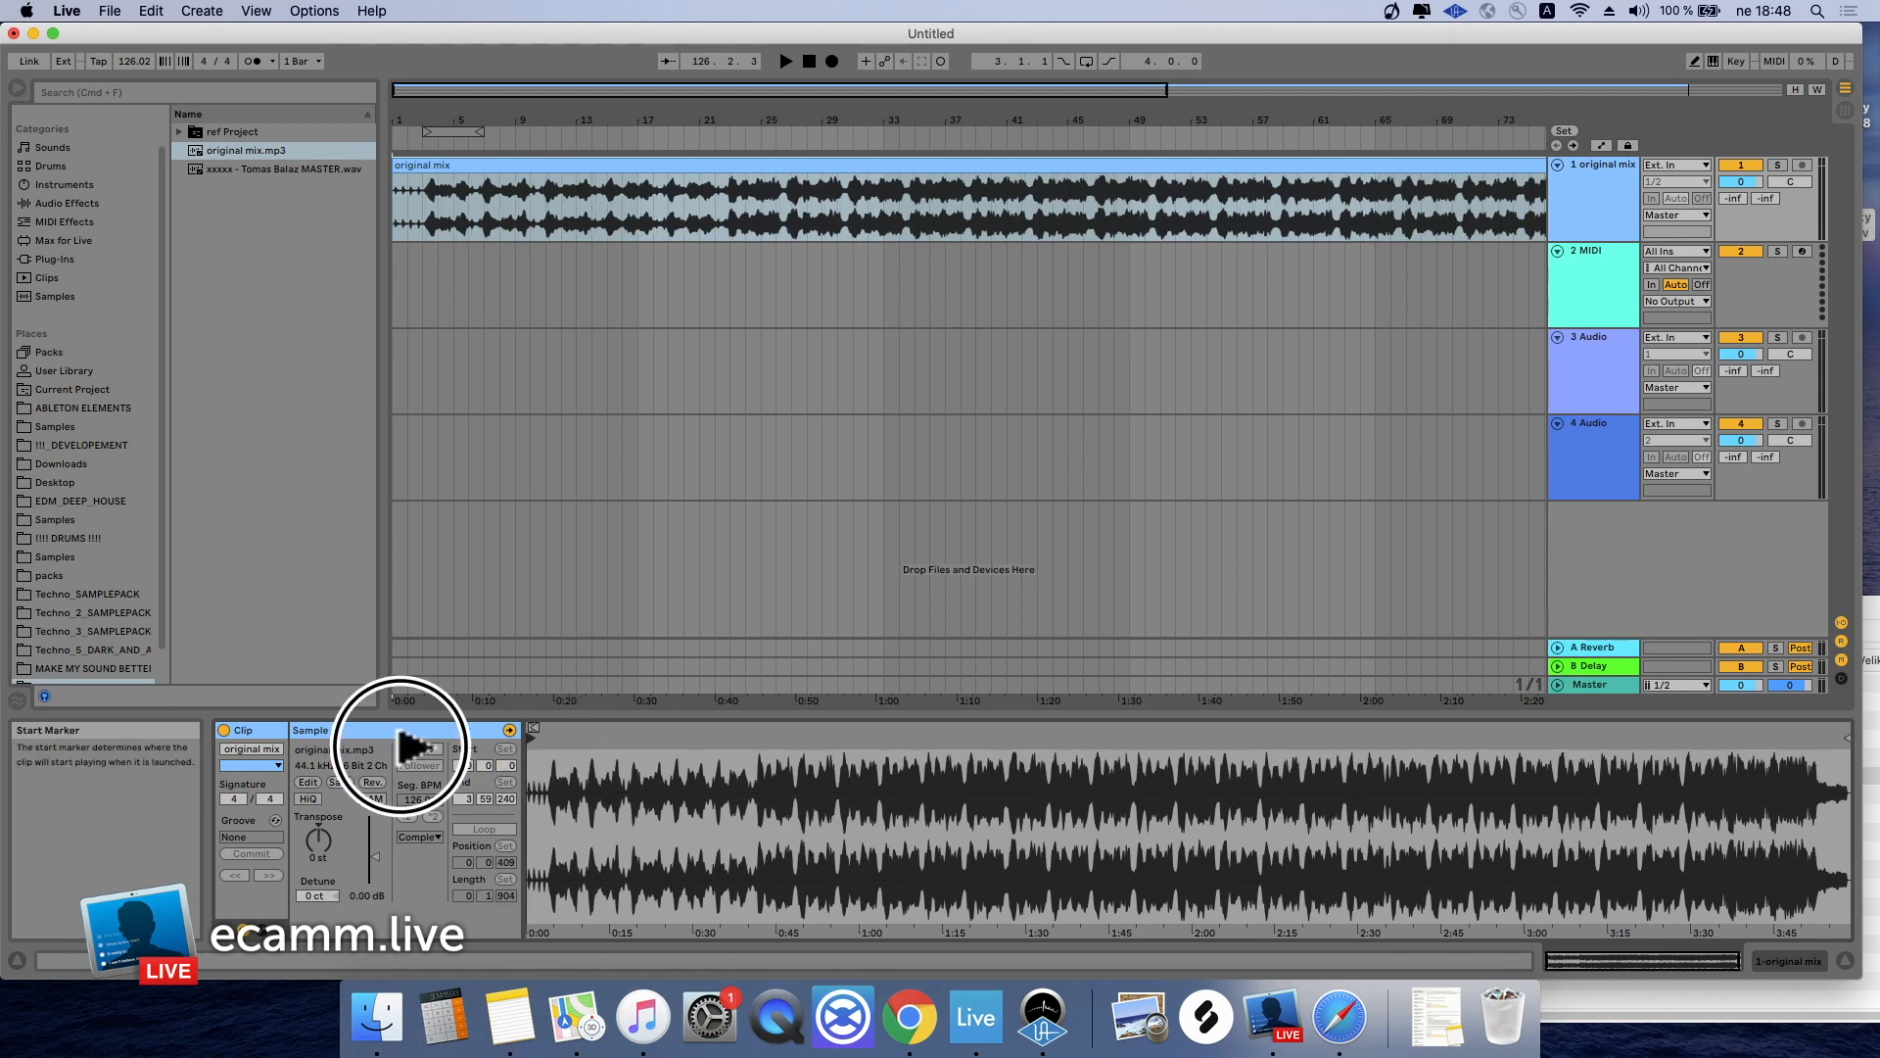
Move the four-bar loop region to bar 39 of the original mix and start playback
mouse_move(456, 117)
mouse_down()
mouse_move(453, 93)
mouse_move(465, 125)
mouse_move(424, 126)
mouse_move(1485, 176)
mouse_move(707, 186)
mouse_up()
double_click(706, 124)
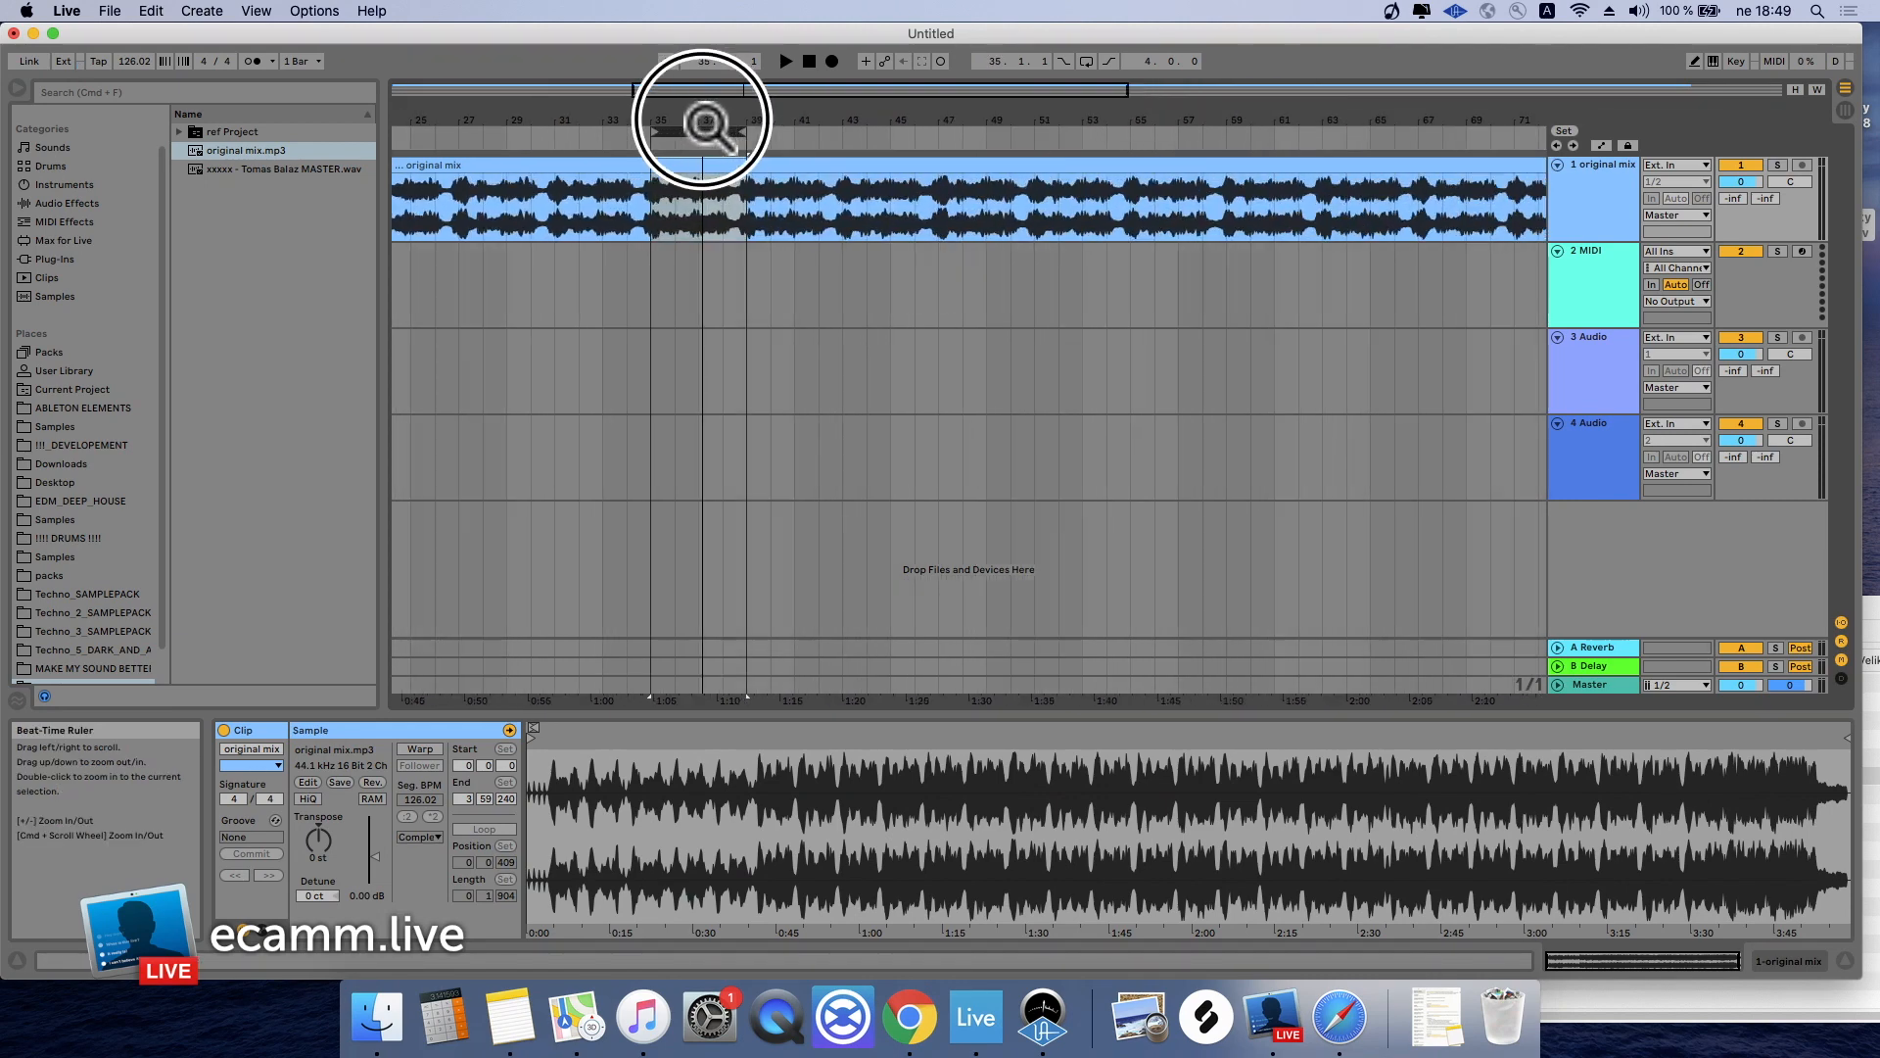
mouse_move(728, 121)
mouse_down()
mouse_move(716, 130)
mouse_move(806, 147)
mouse_move(768, 154)
mouse_move(780, 123)
mouse_up()
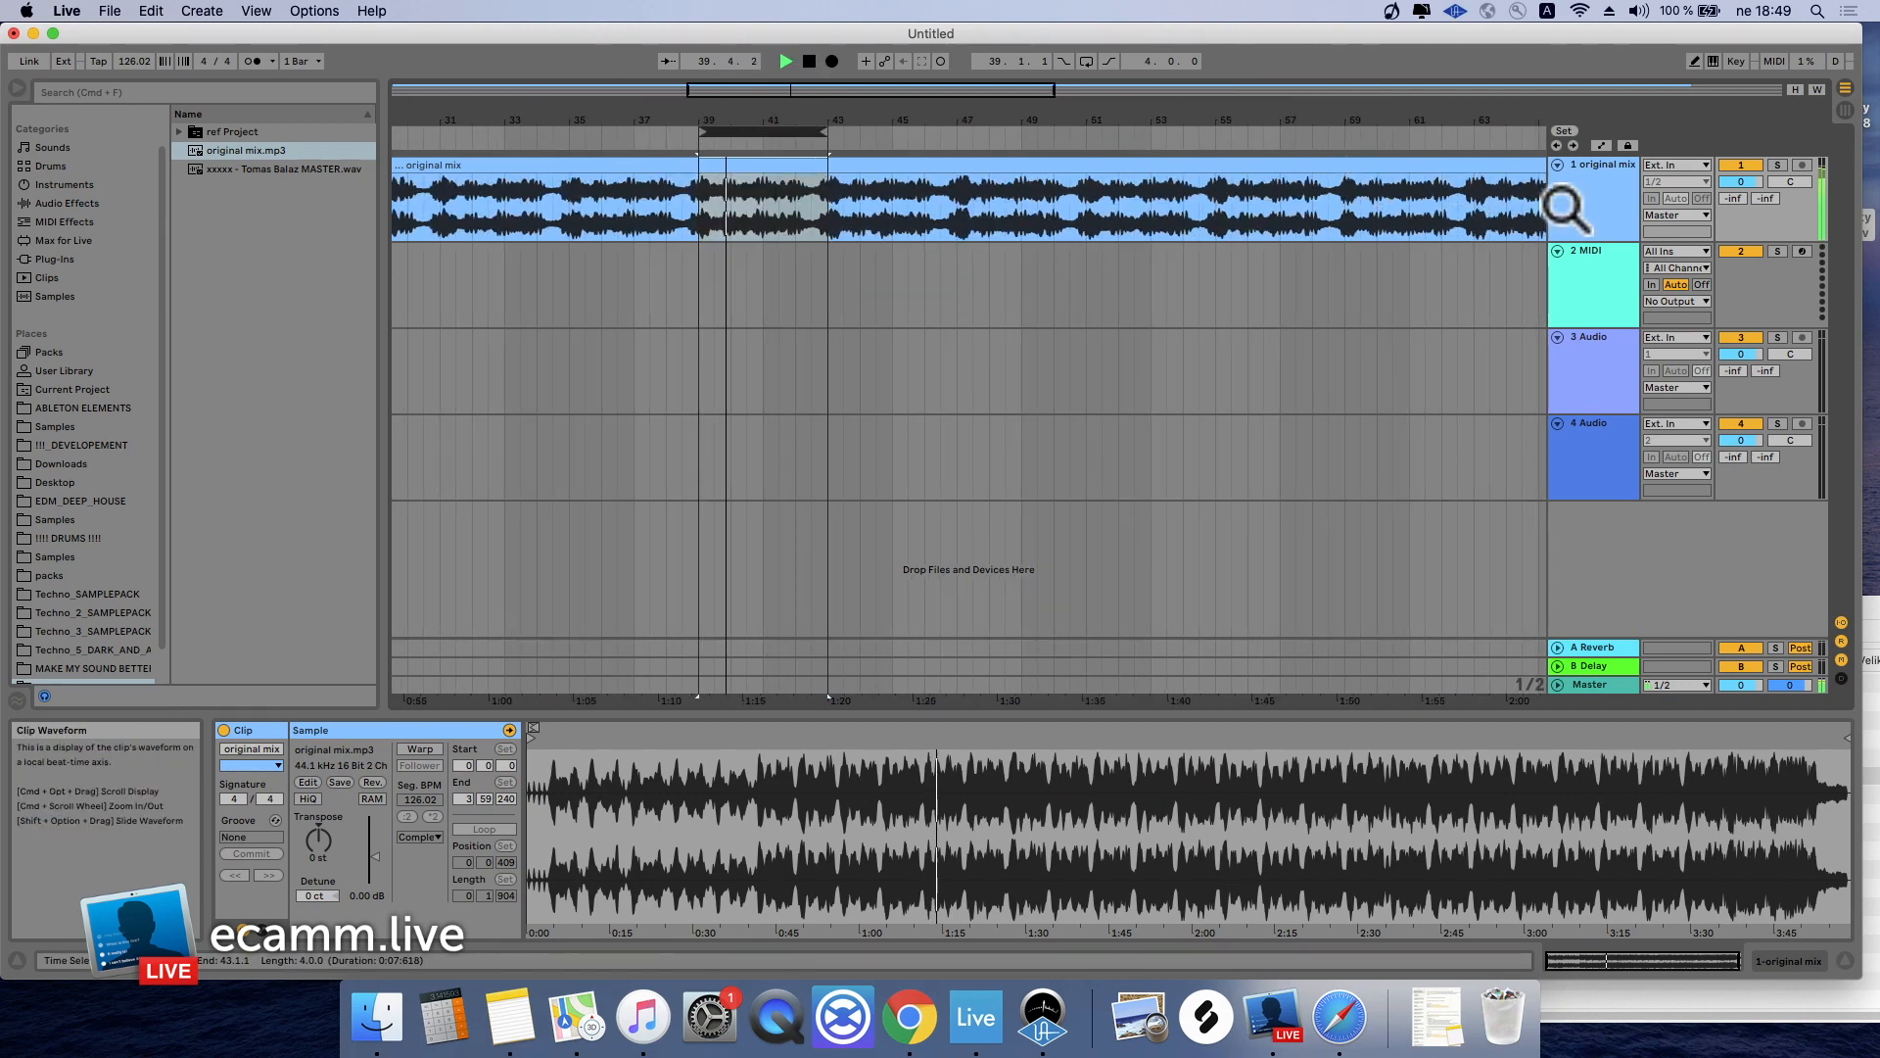
Delete the three unused tracks below the original mix and show the remaining track's device chain
click(1620, 293)
shift+click(1612, 476)
key(Delete)
double_click(1596, 214)
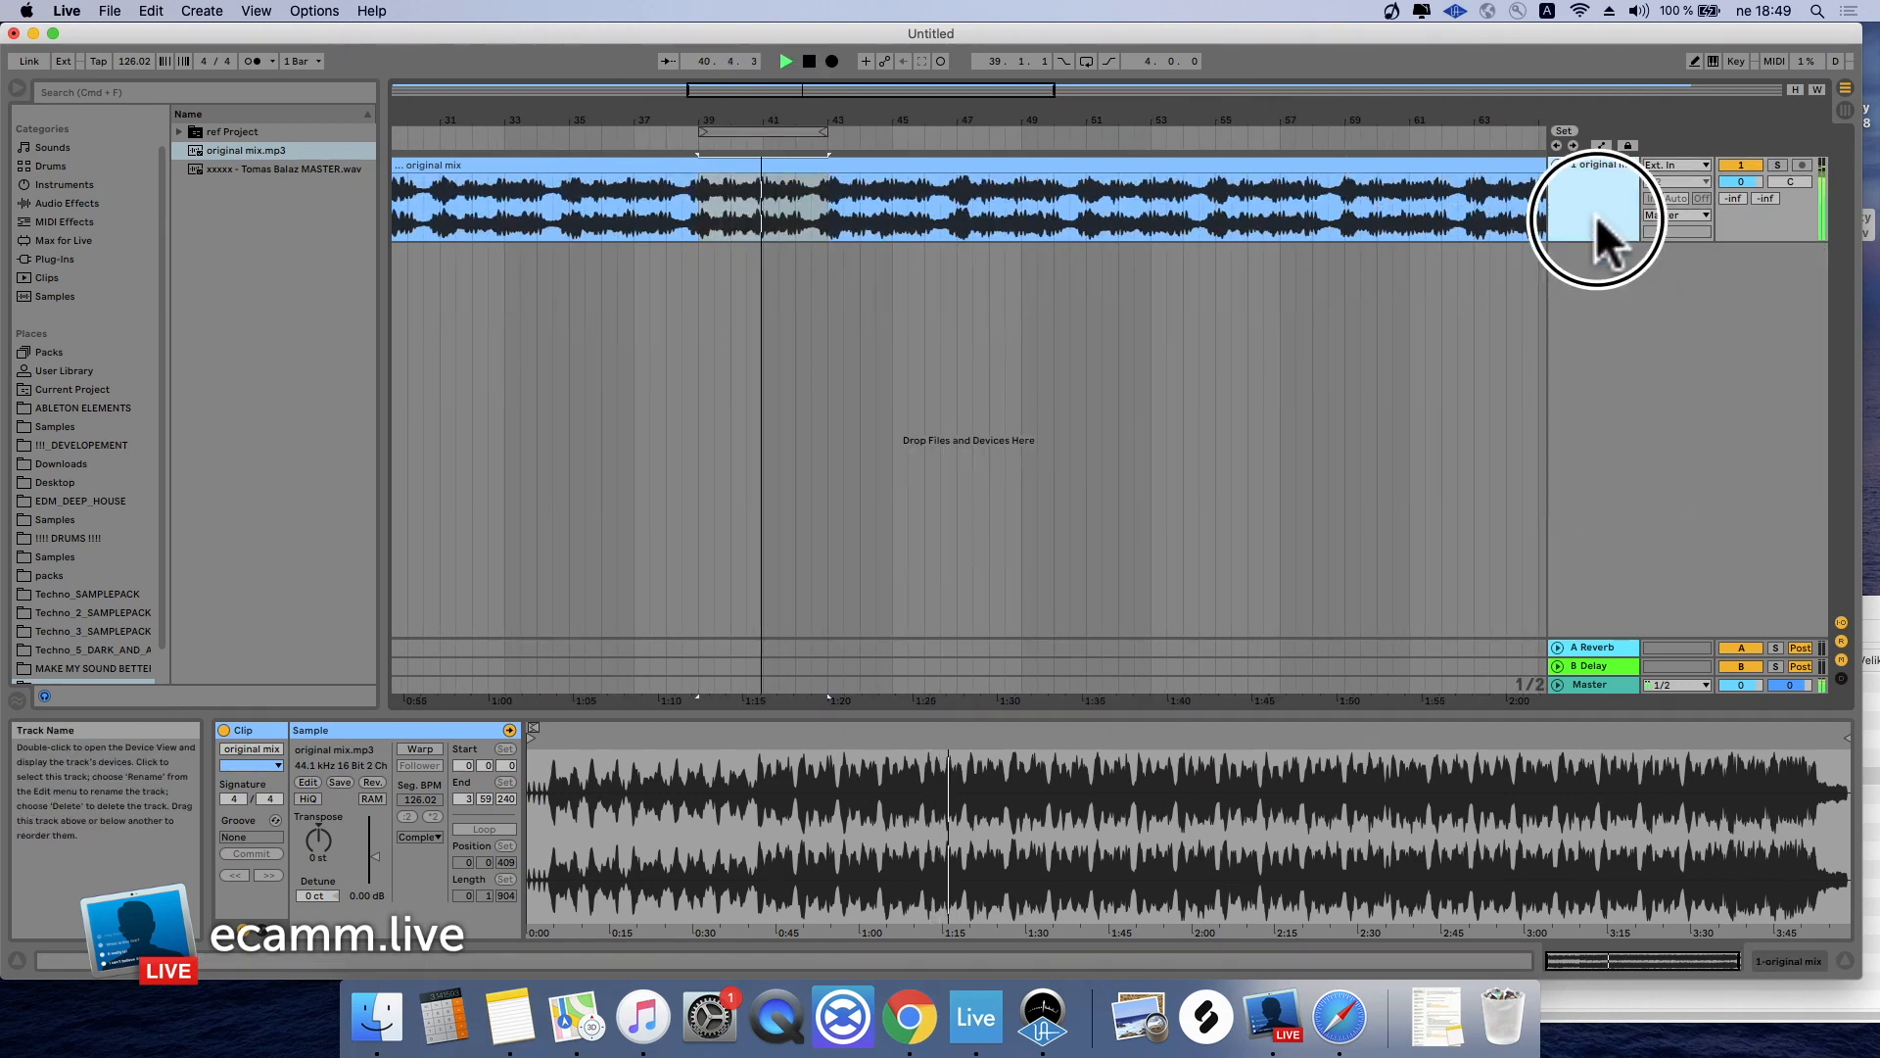
Search the browser for "tonal" and load Tonal Balance Control 2 onto the Master track
click(78, 90)
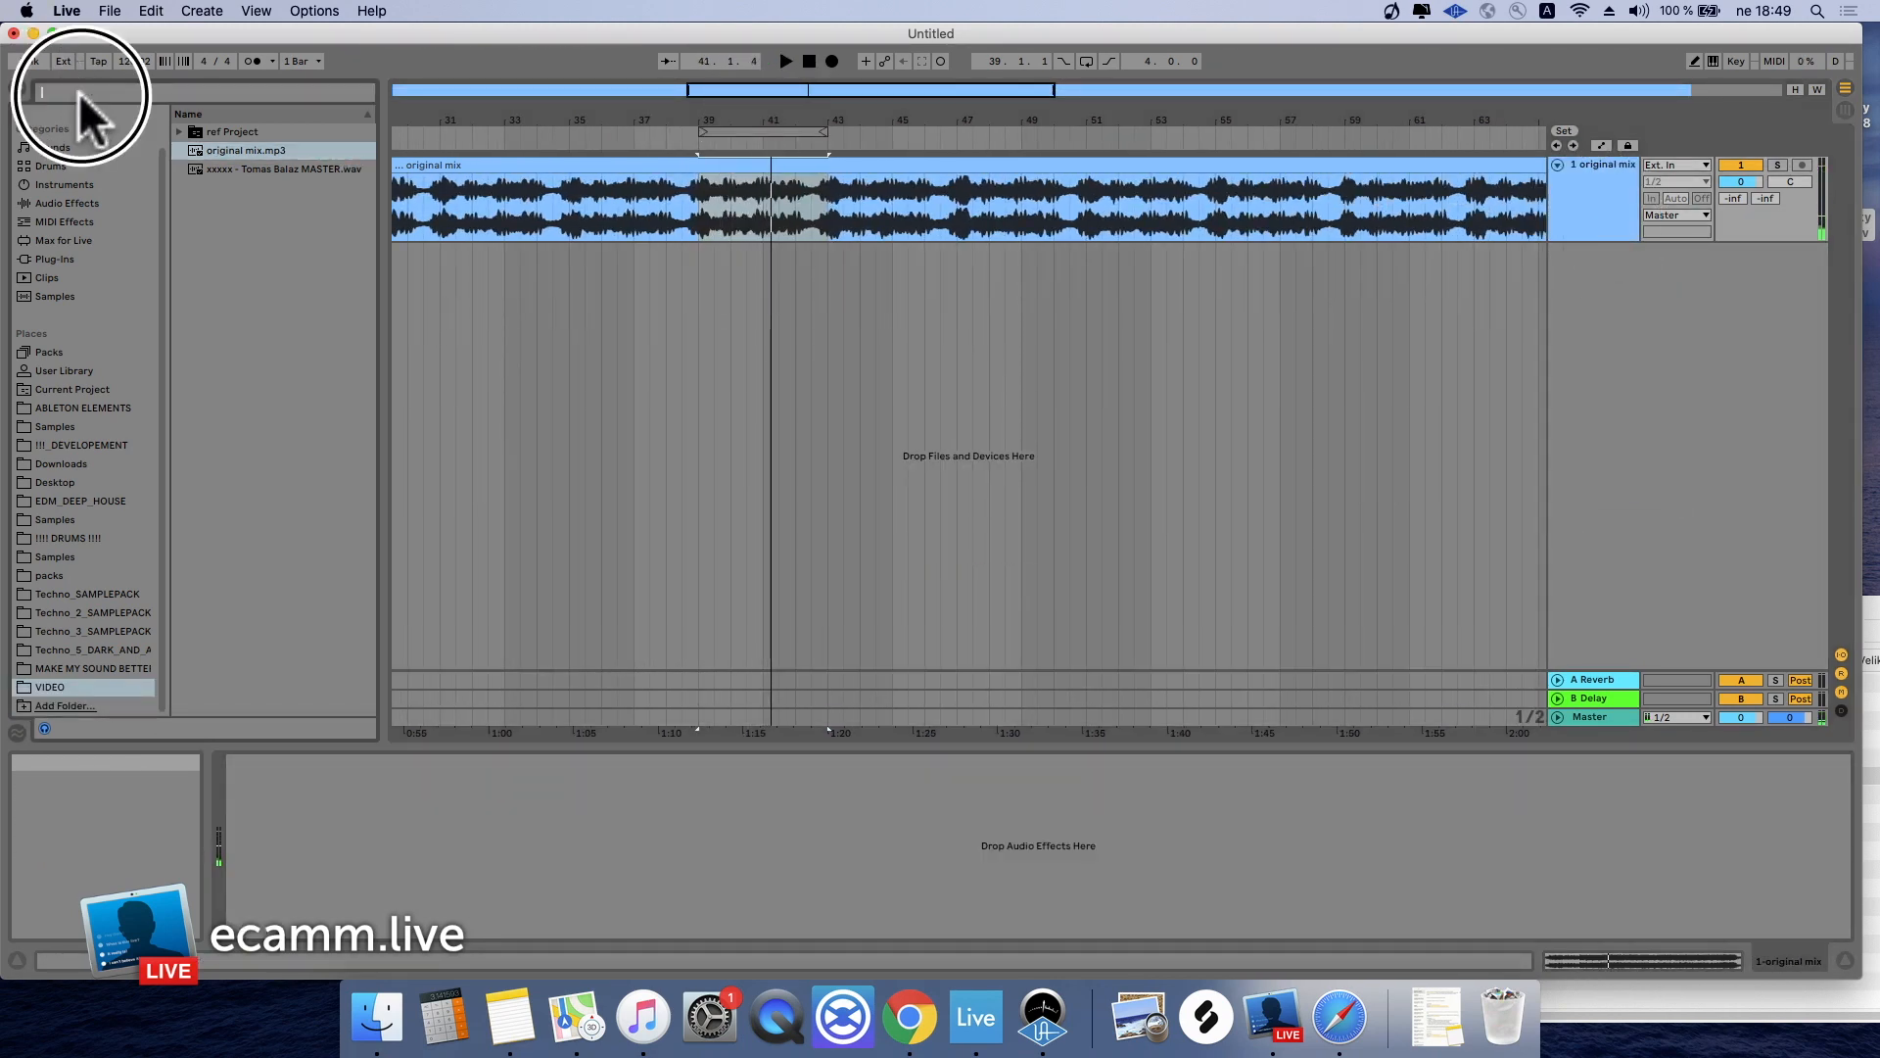
text(tonal)
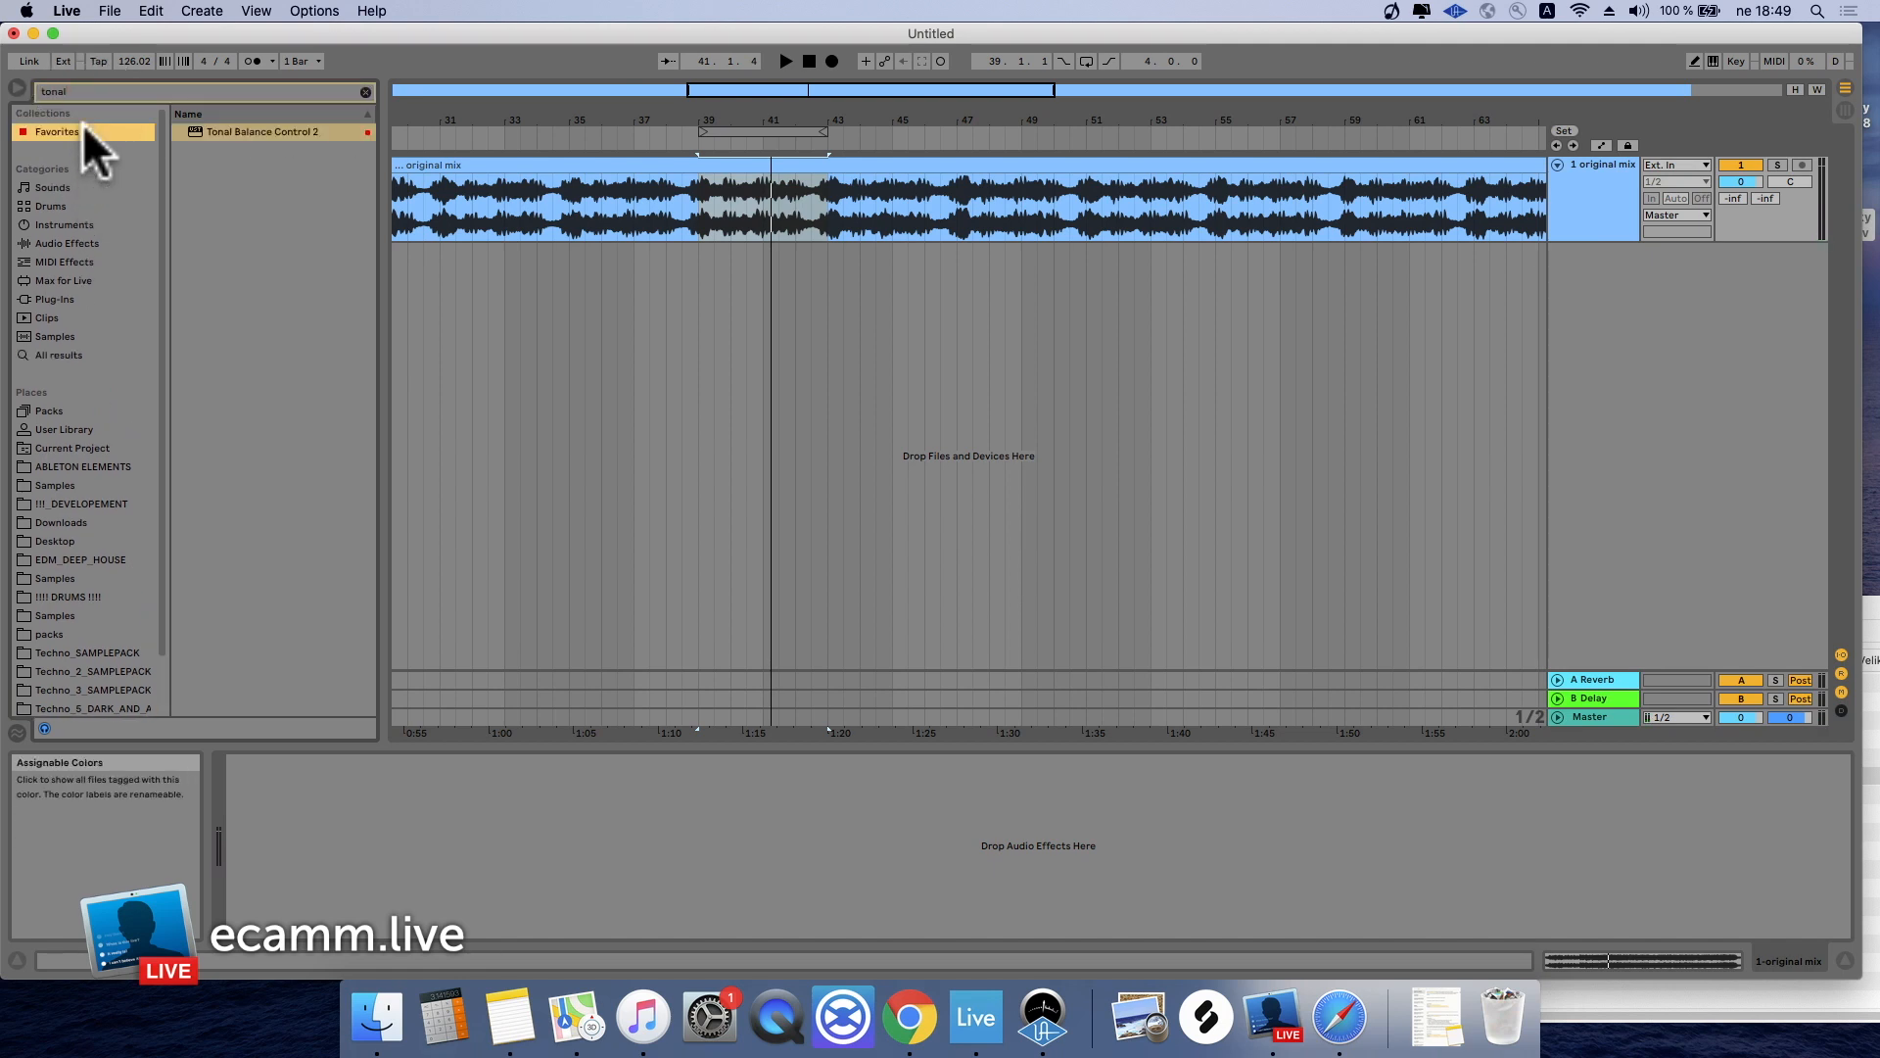
drag(210, 132, 1596, 720)
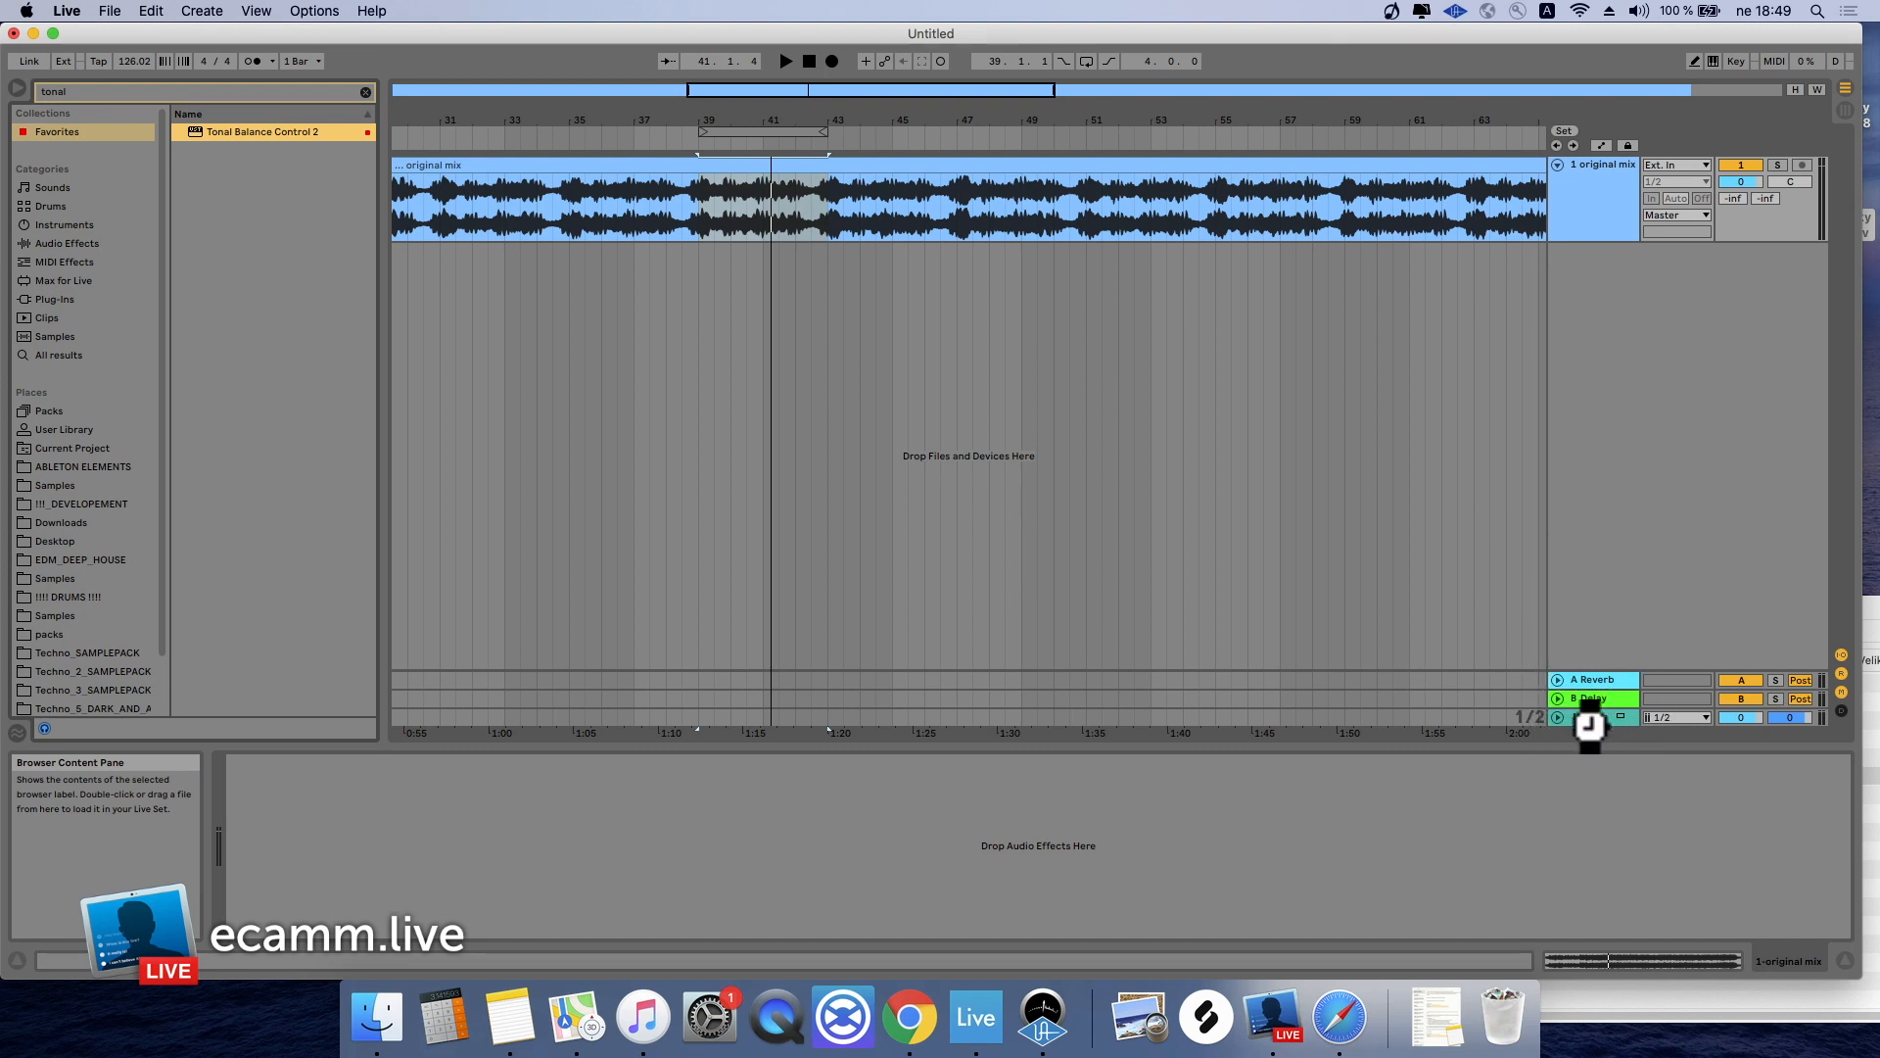
Enable looping at bar 39 and play the section to check it against Tonal Balance Control's Bass Heavy target
click(764, 129)
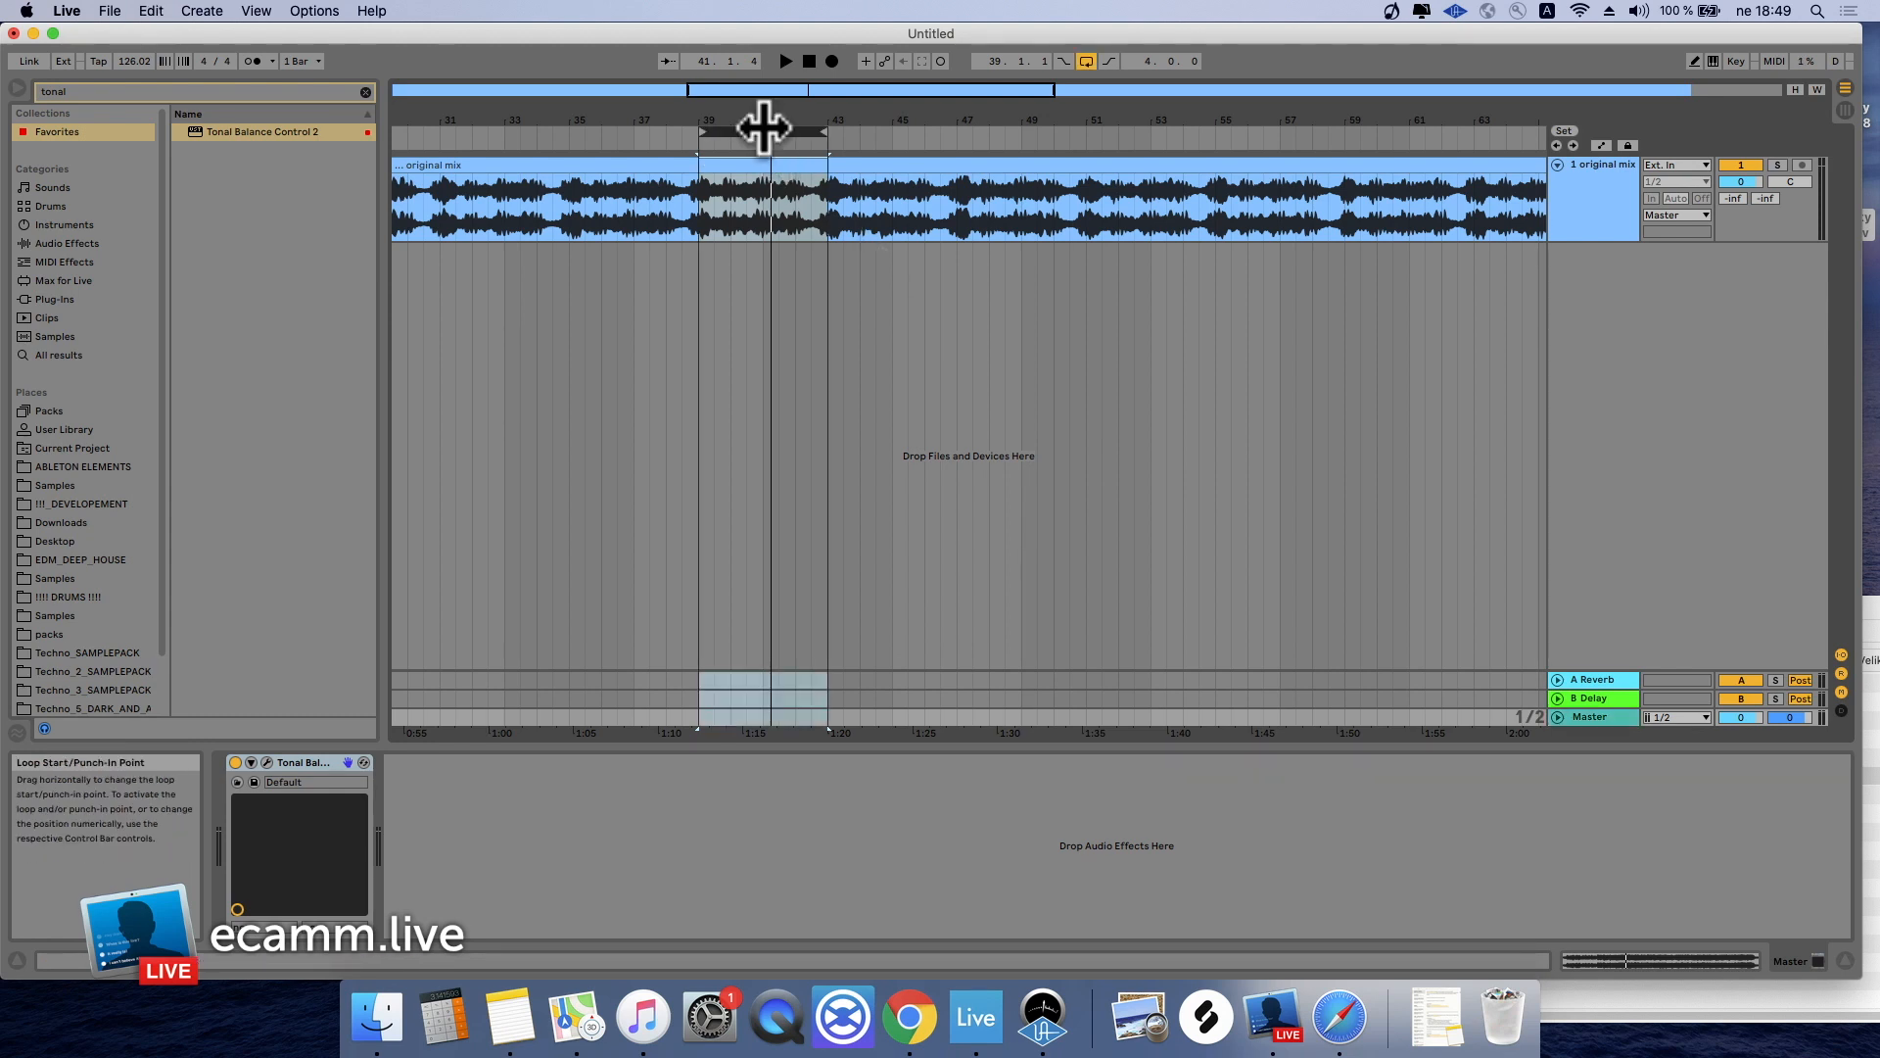
click(266, 762)
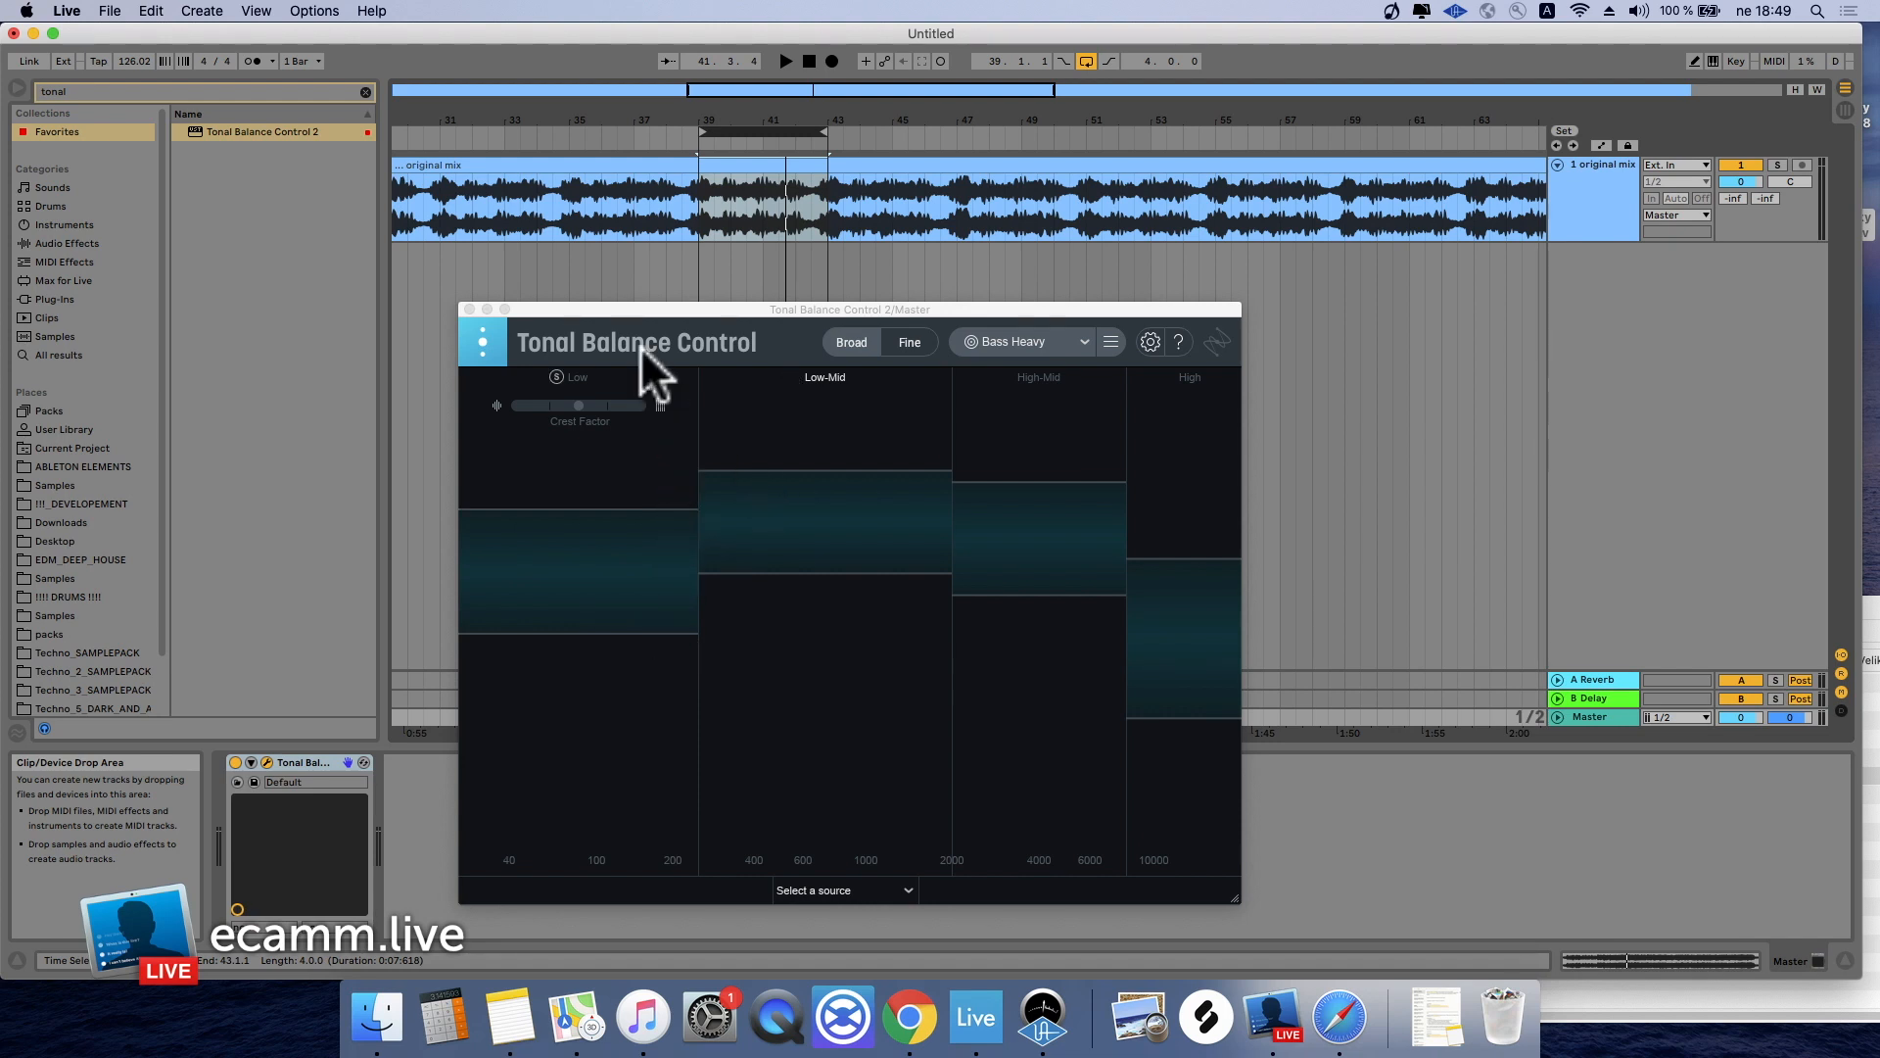
drag(772, 104, 781, 116)
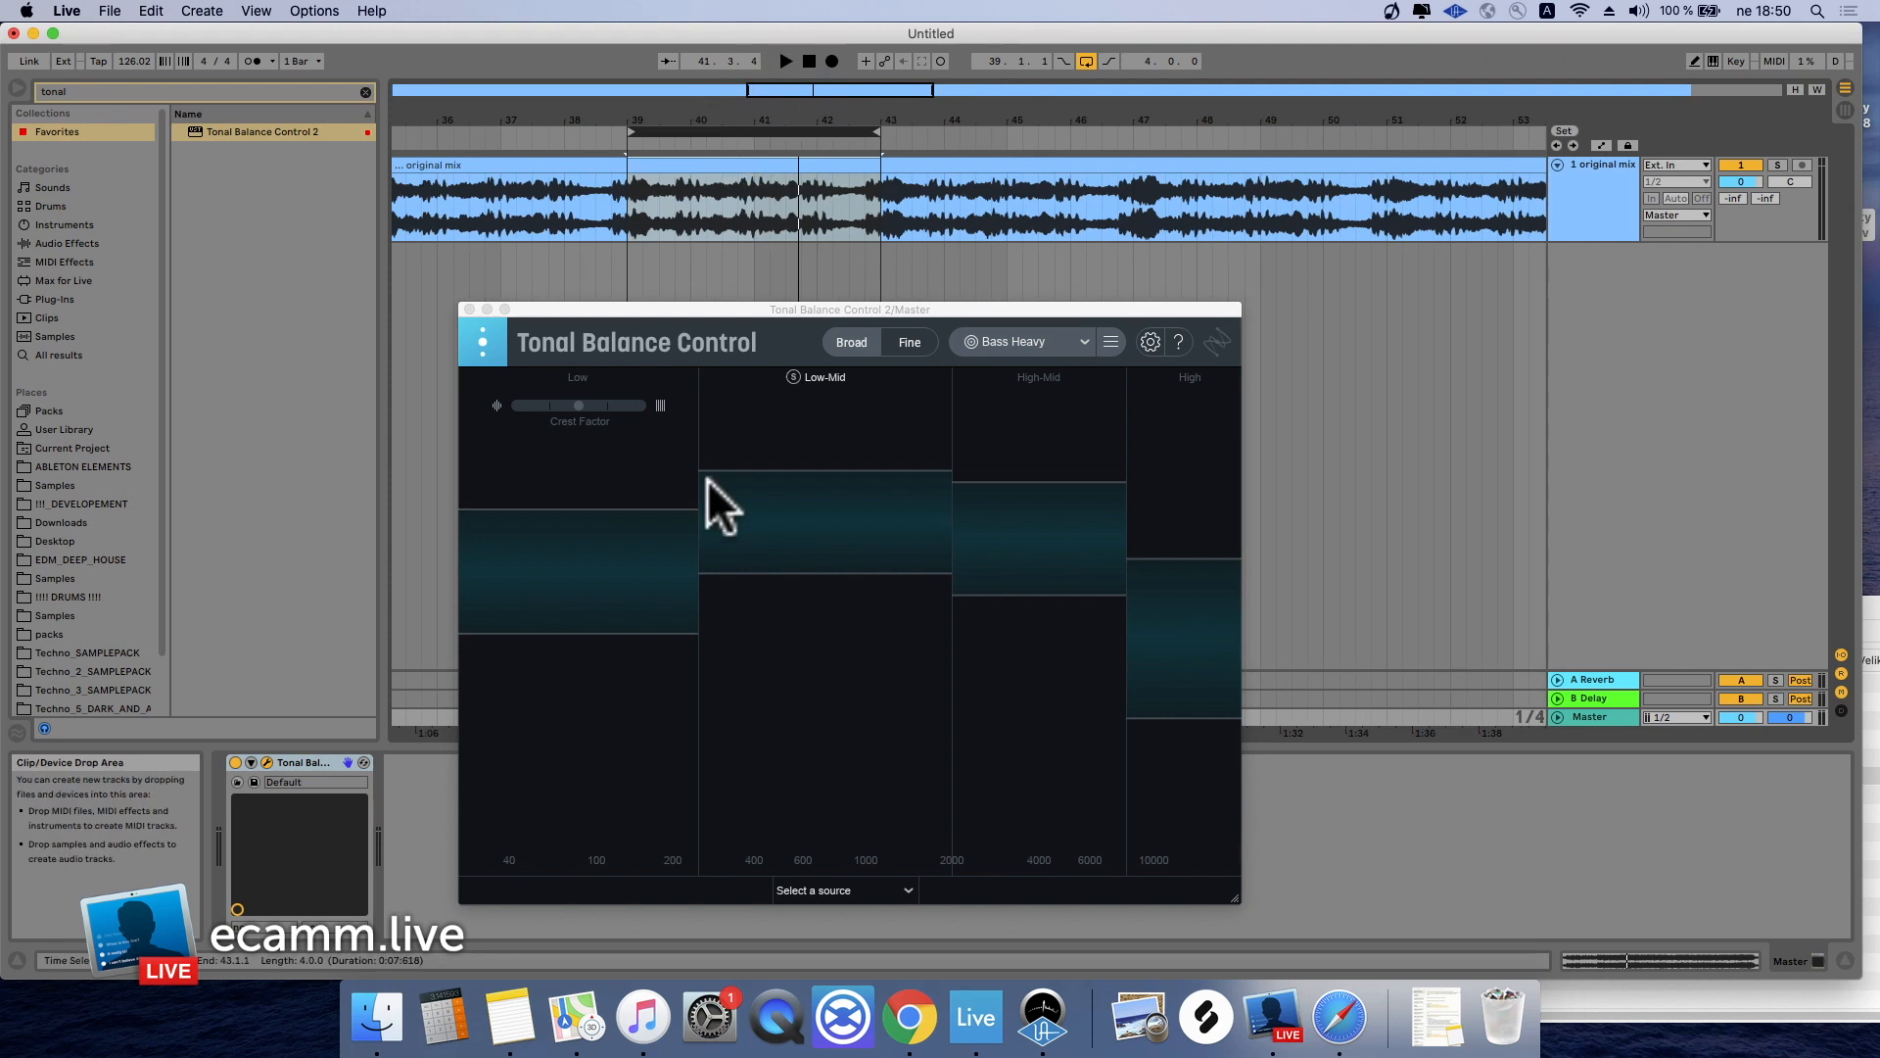
key(space)
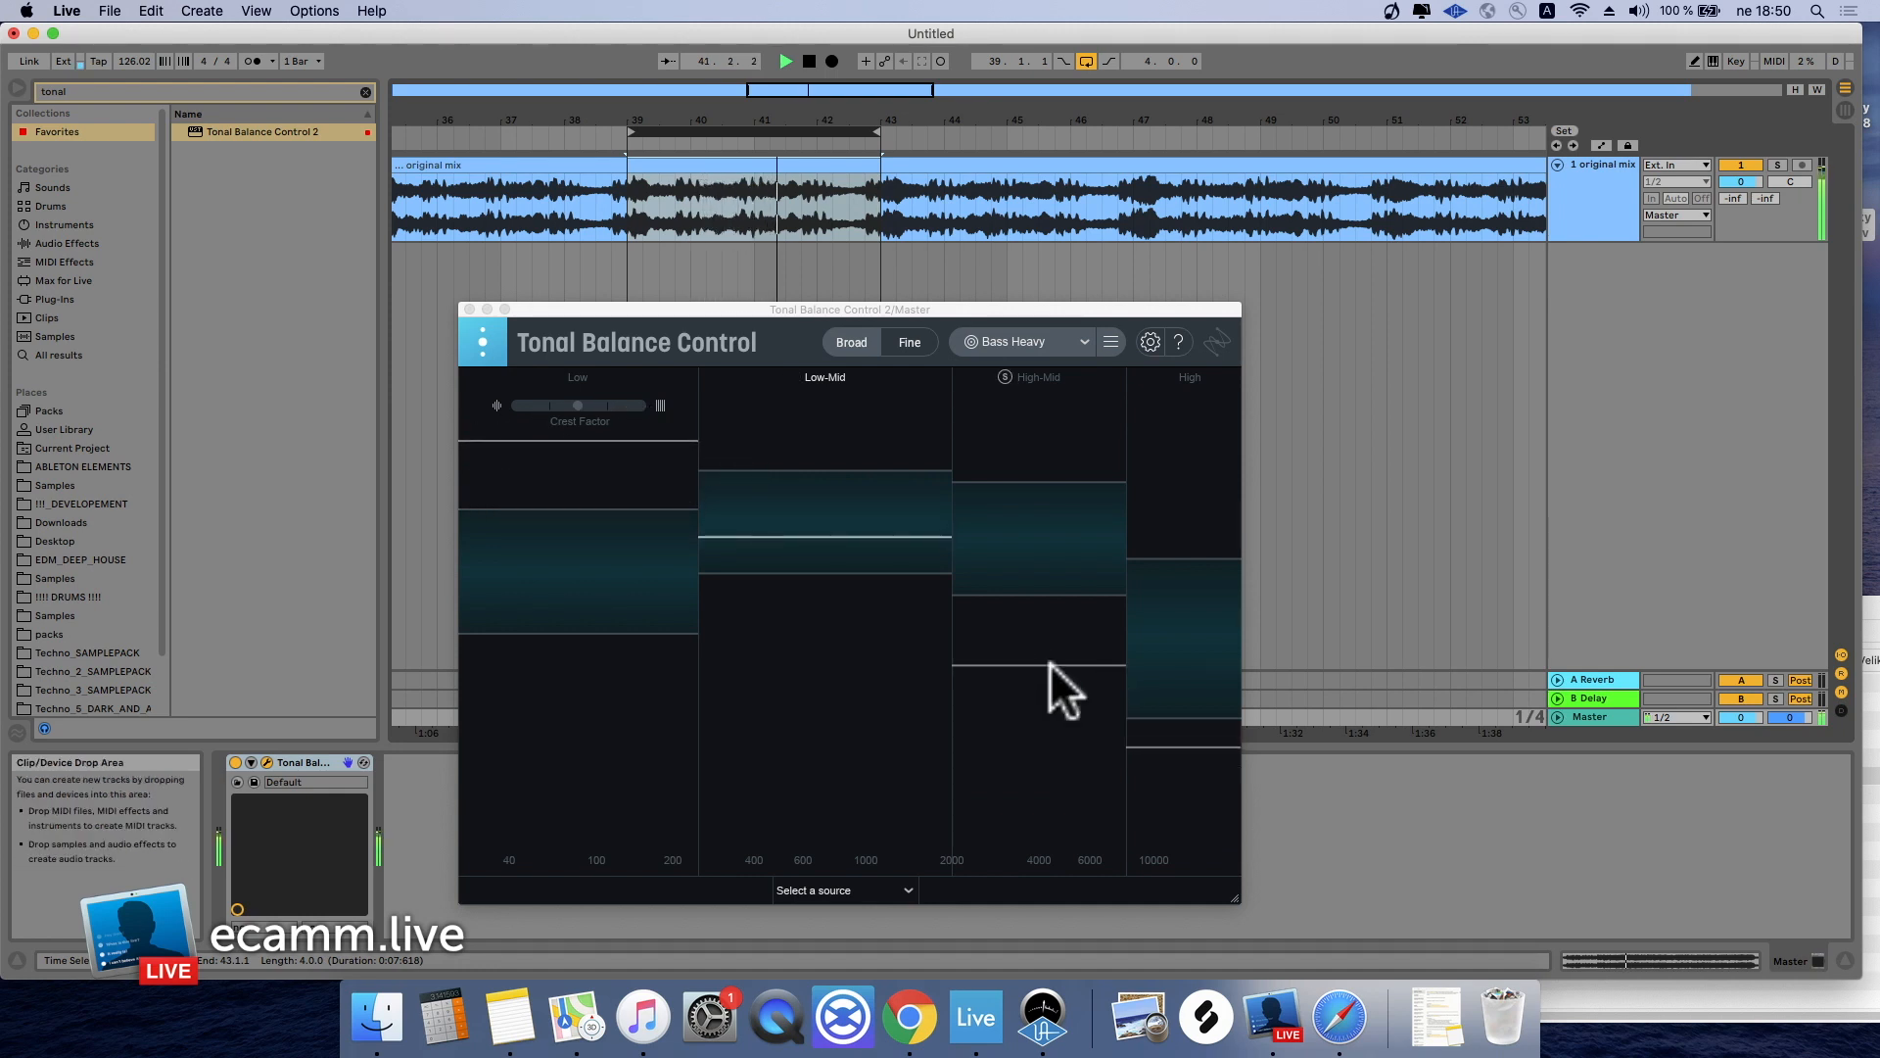
key(space)
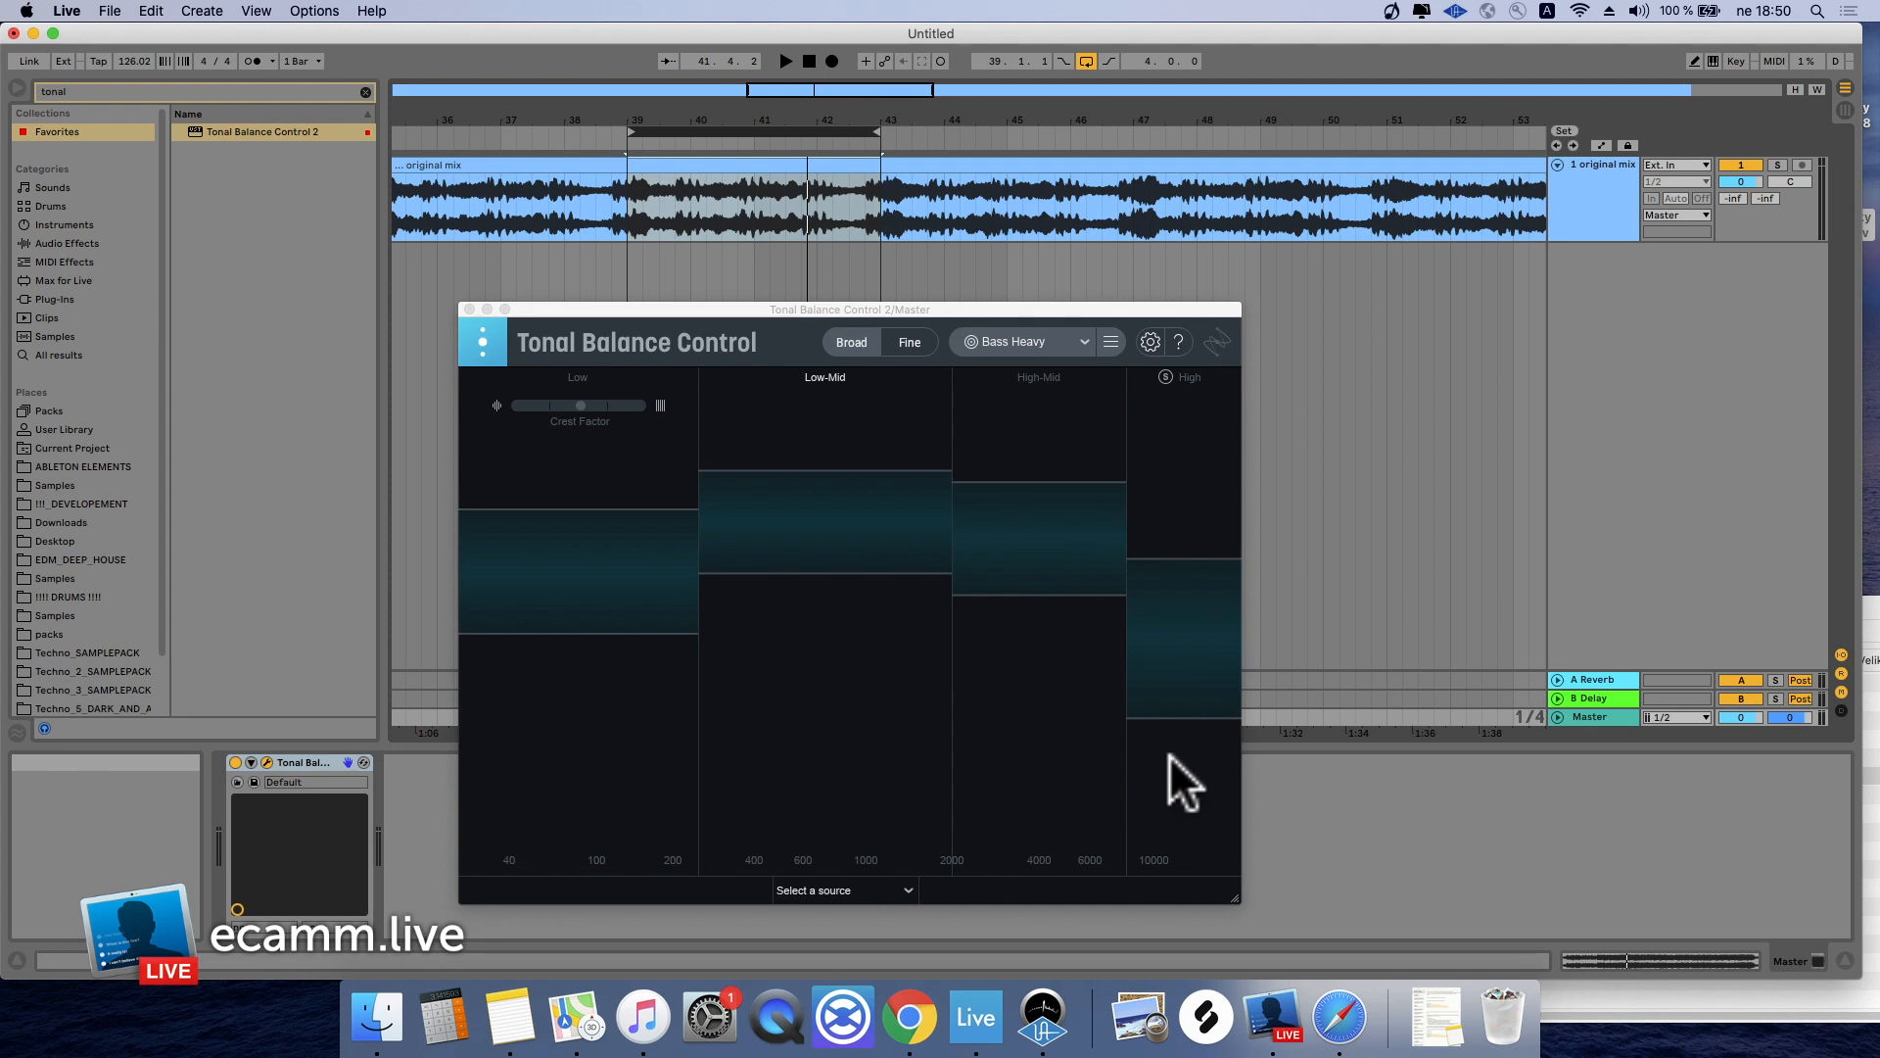
Search for "eq" and insert the EQ ozone cut 30 - 16000Hz preset before Tonal Balance Control on the Master
drag(672, 309, 90, 662)
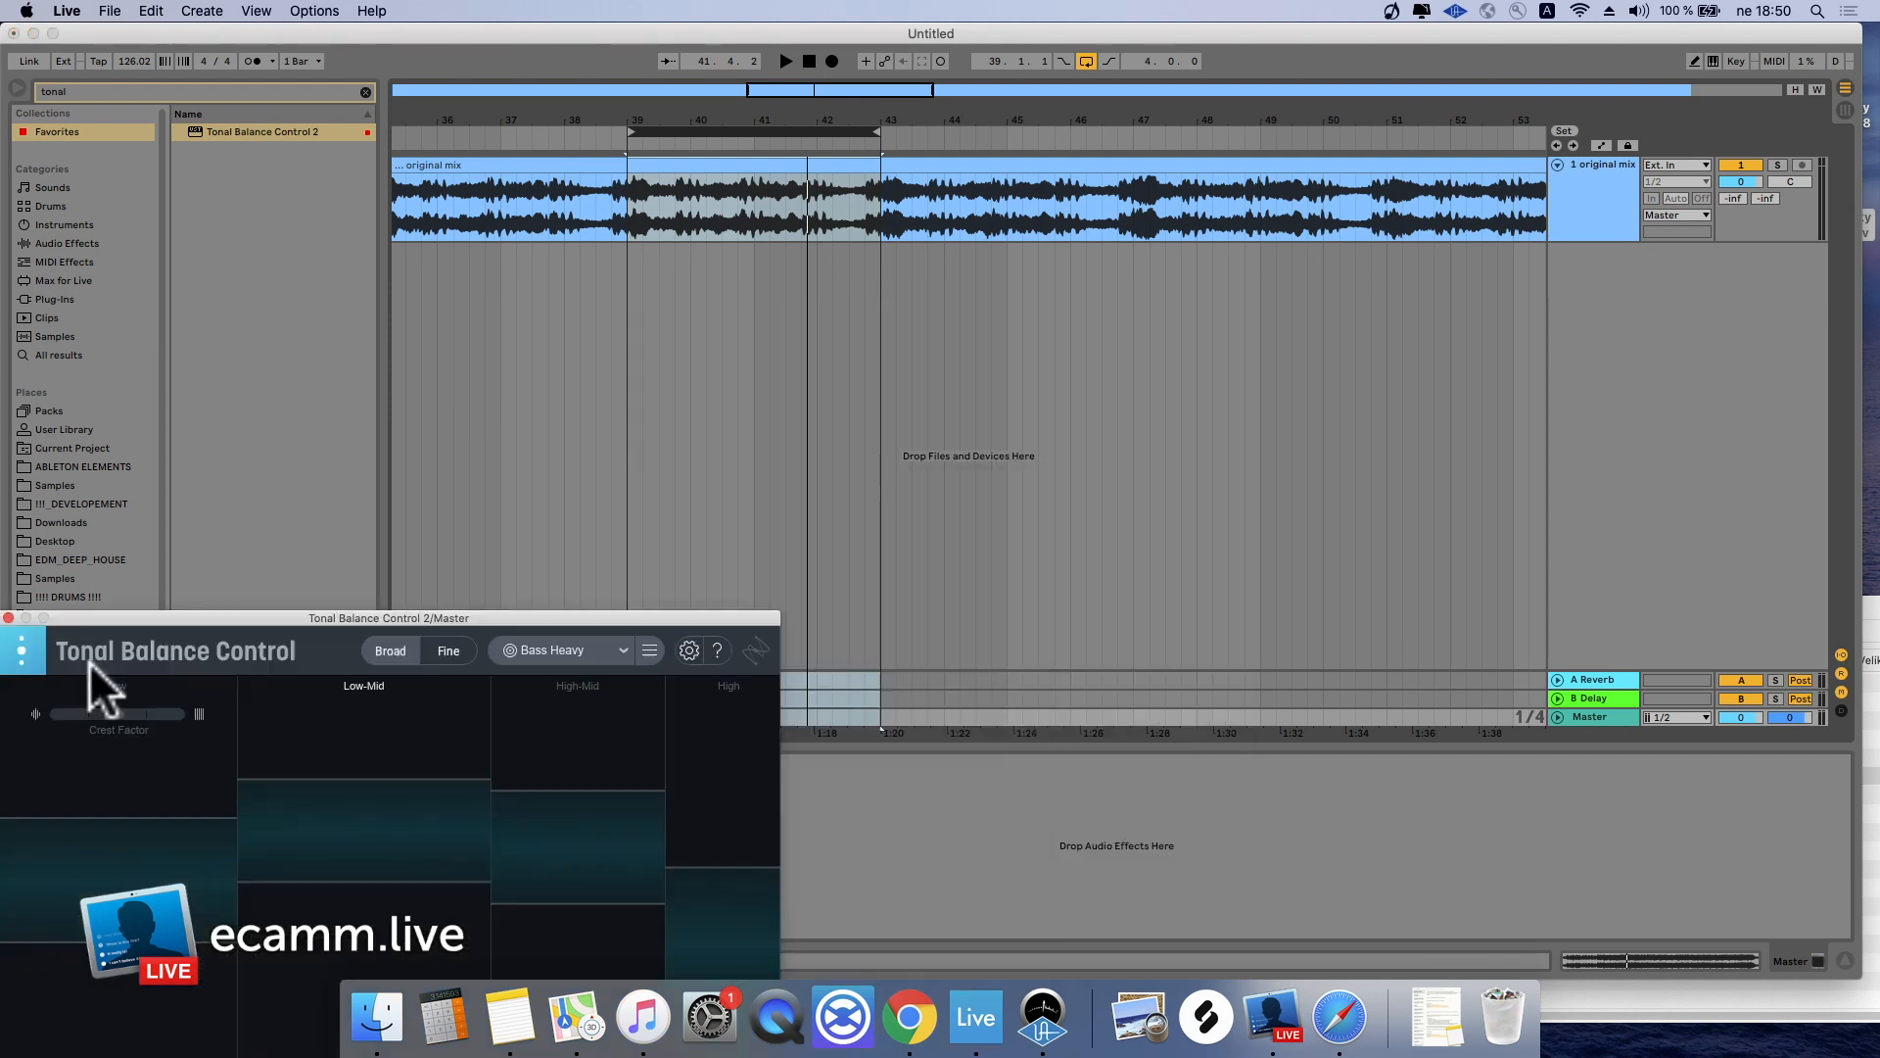
click(92, 86)
text(eq)
drag(513, 614, 62, 967)
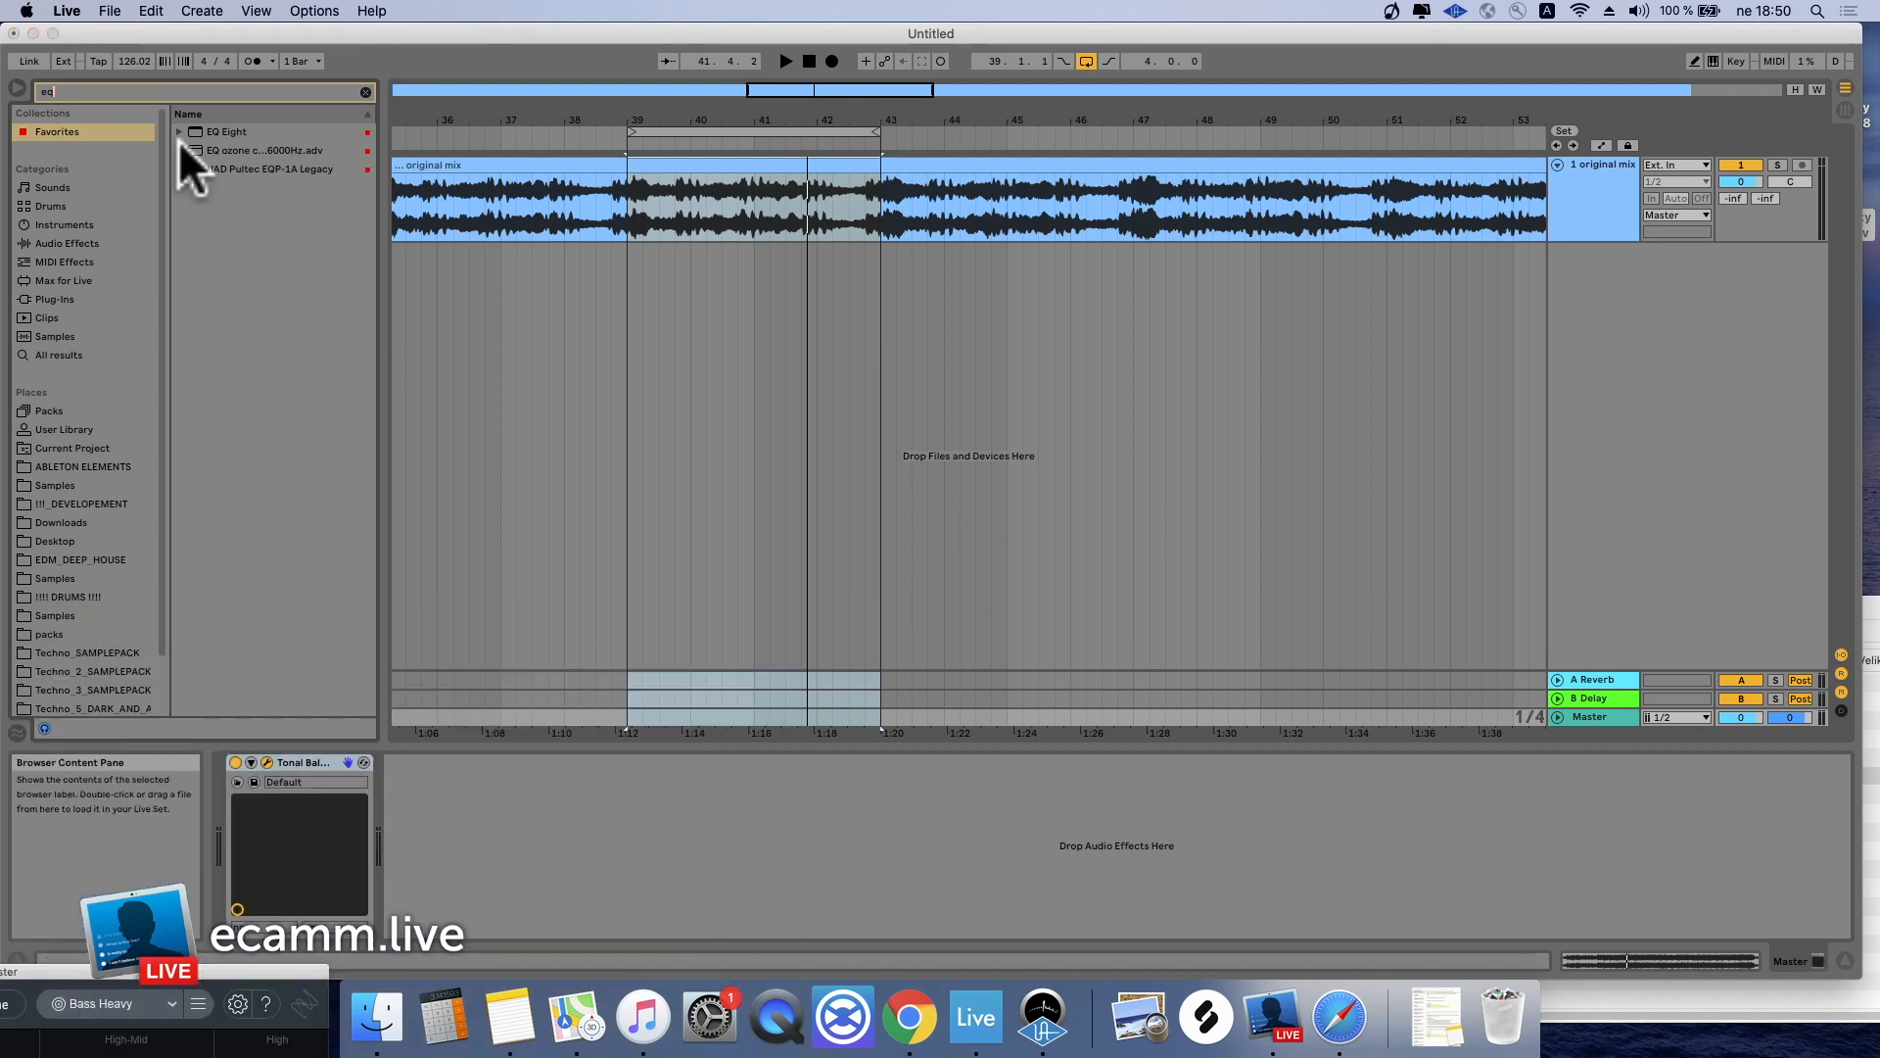
drag(256, 151, 257, 850)
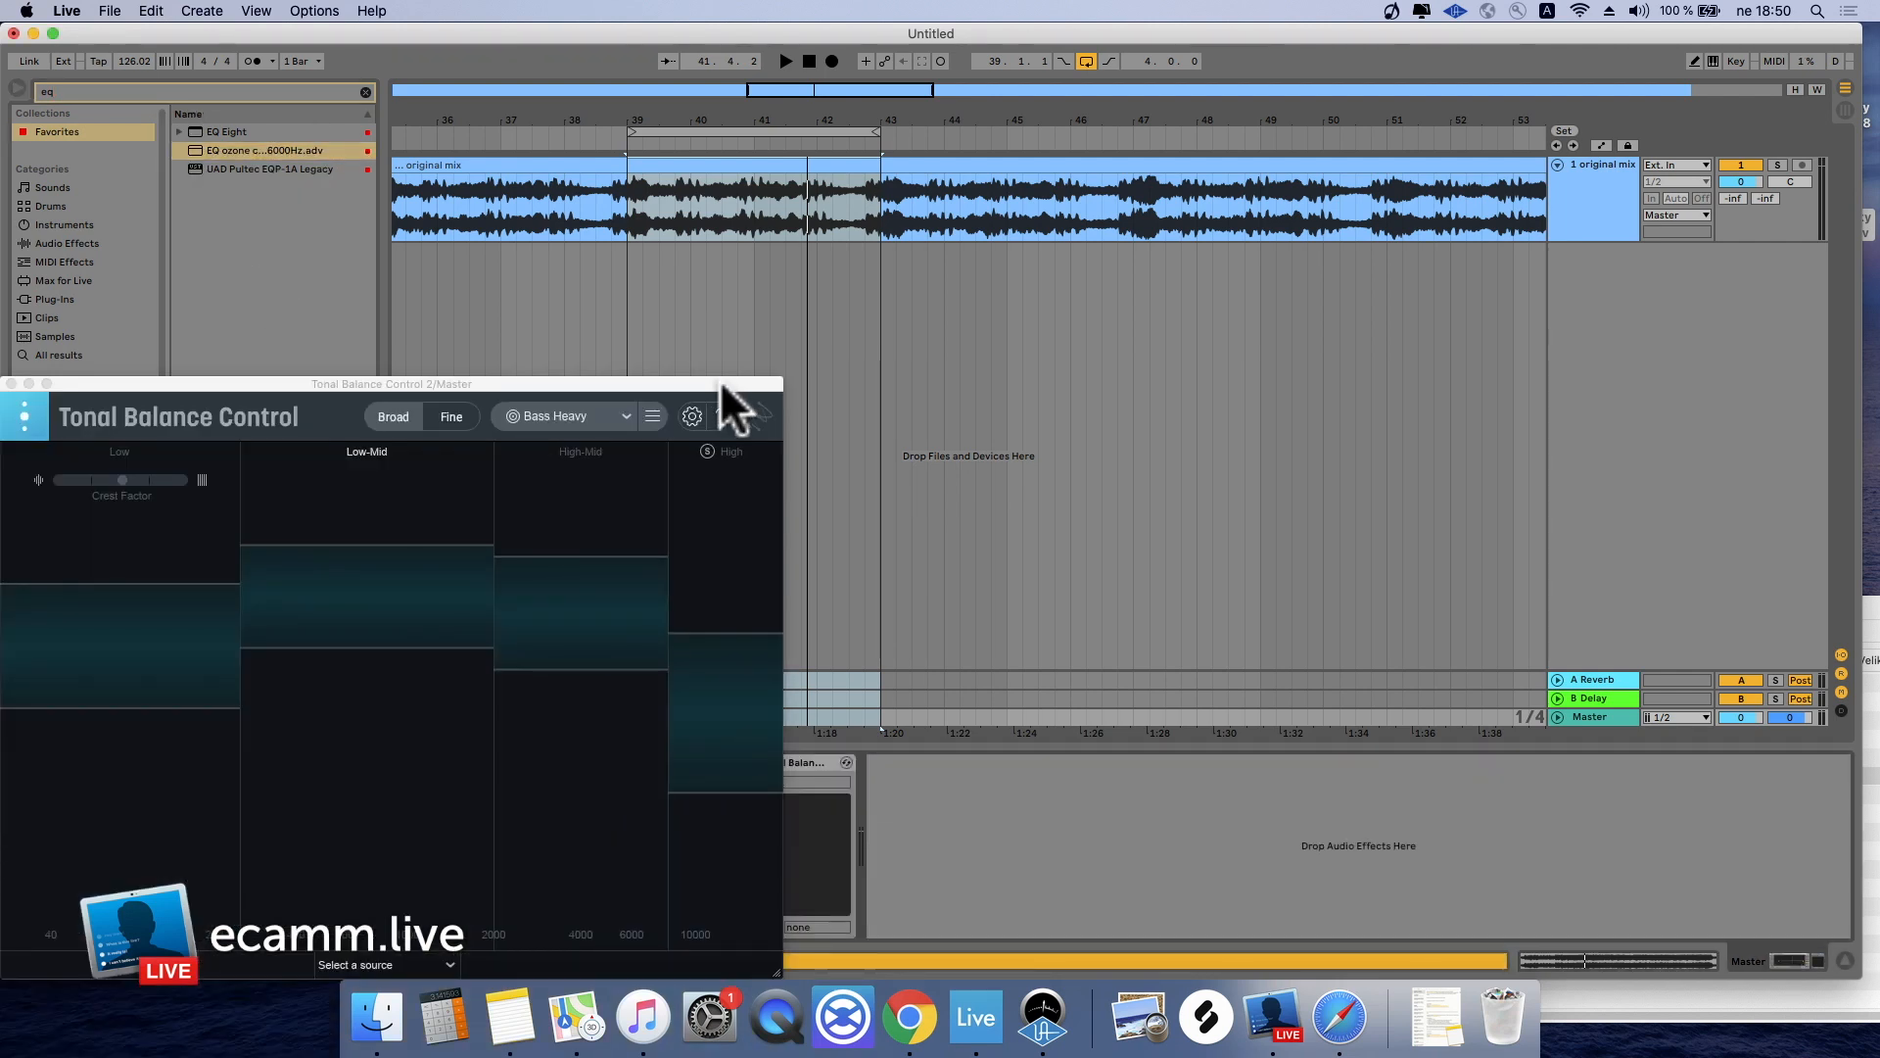
drag(722, 385, 109, 893)
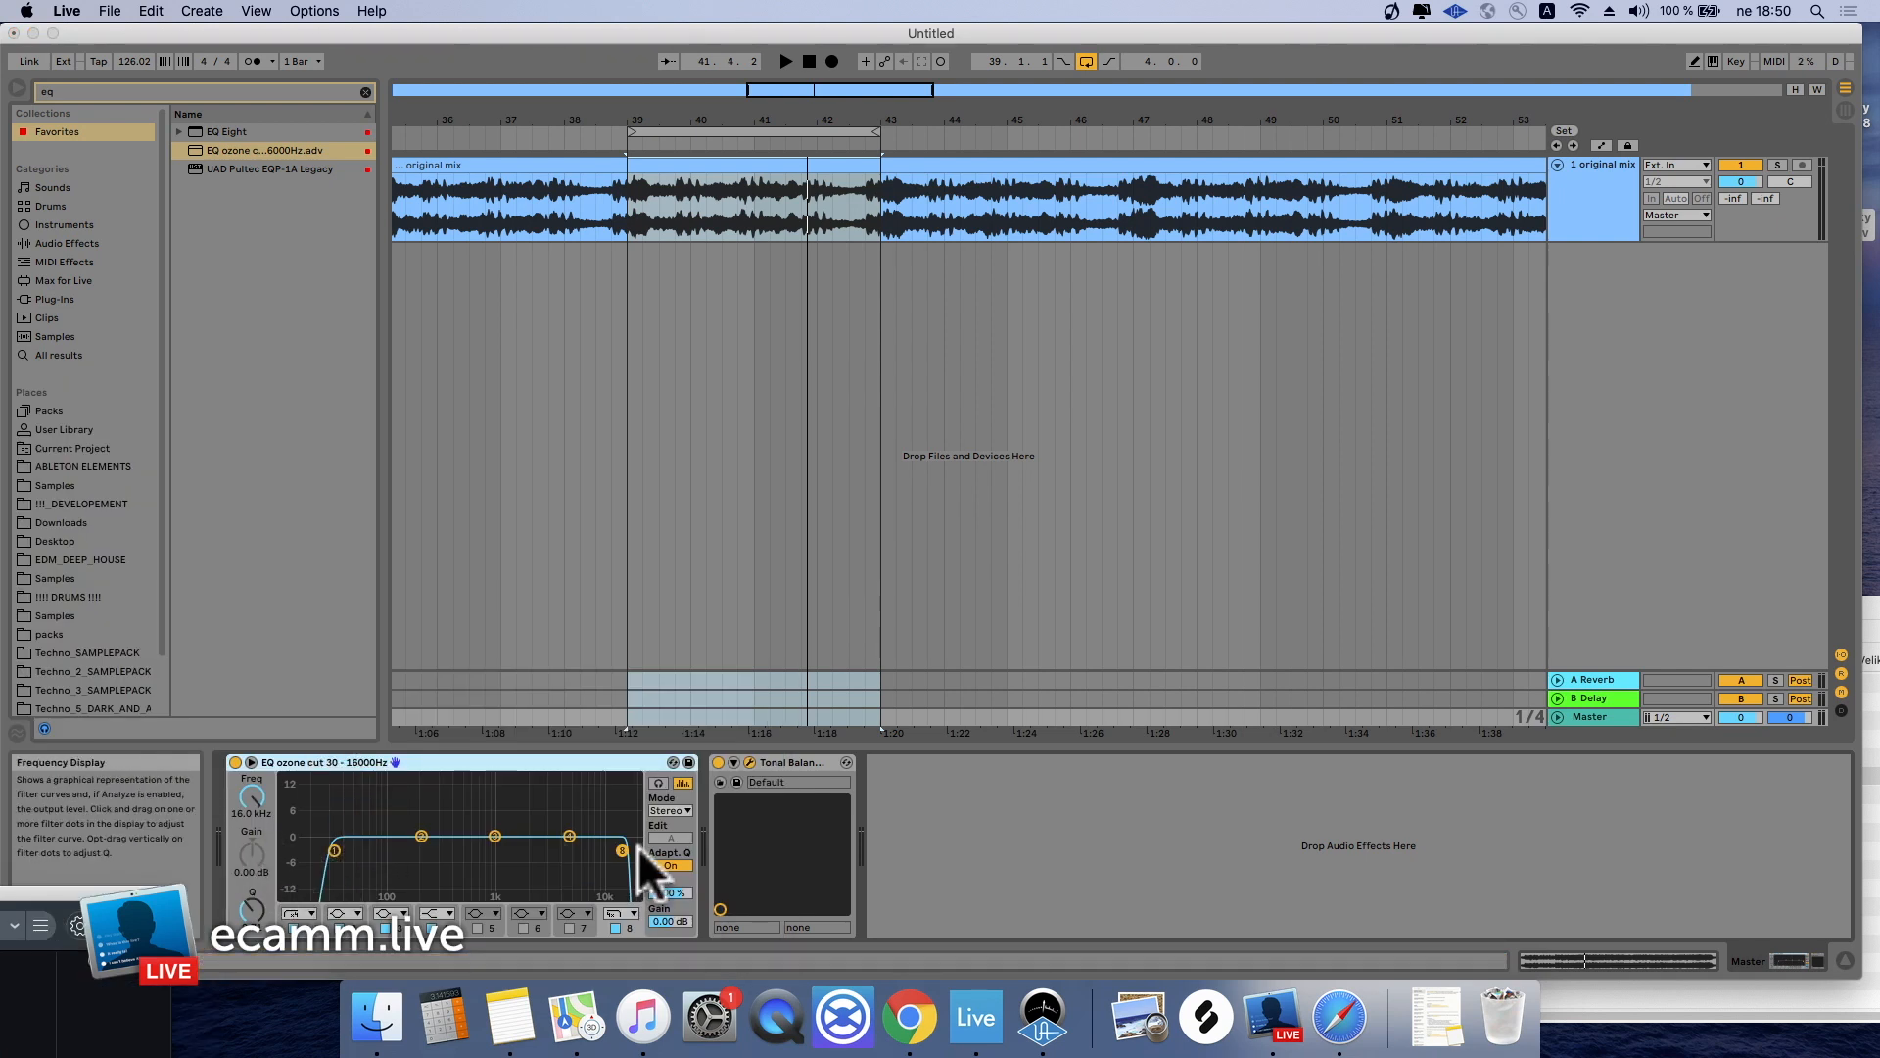
Set EQ band 1's Q to 0.49 and band 2 to -4.59 dB at 129 Hz, with the expanded display beside Tonal Balance Control
mouse_move(334, 844)
mouse_down()
mouse_move(334, 866)
mouse_move(398, 850)
mouse_move(335, 857)
mouse_up()
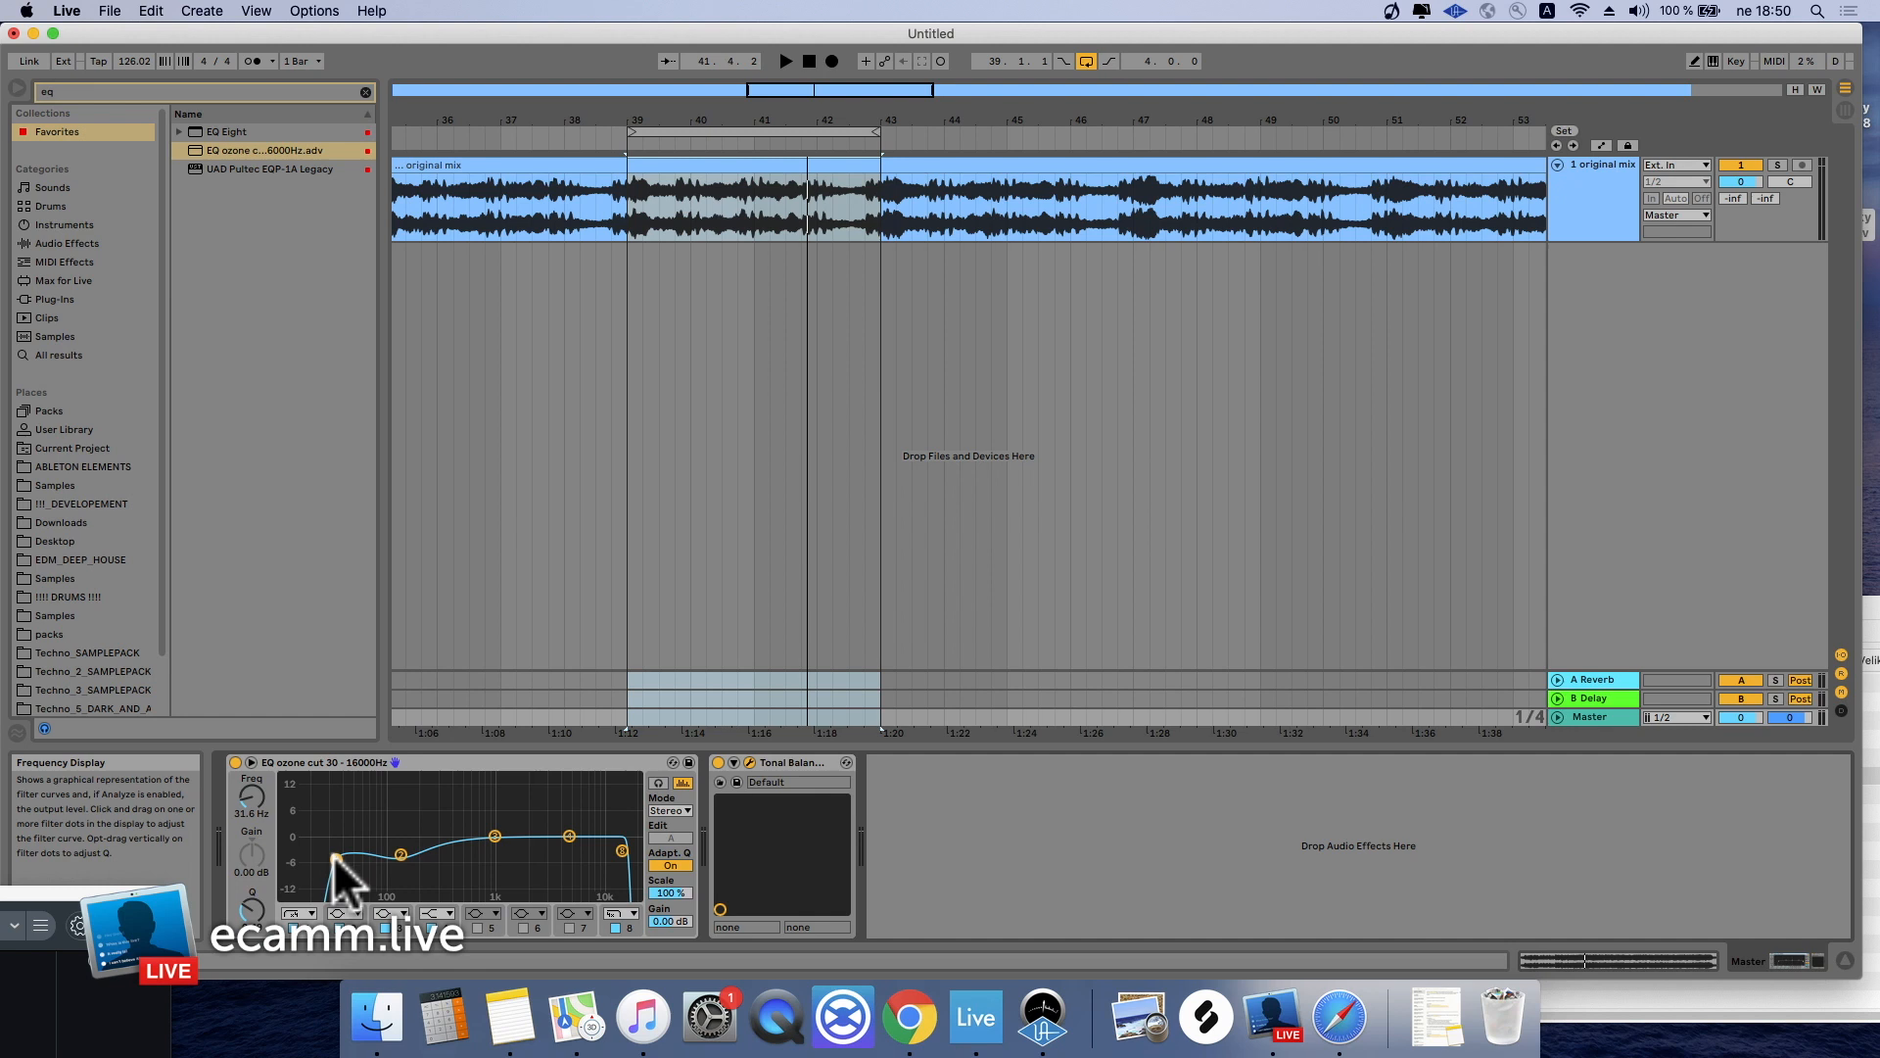
click(251, 762)
click(750, 760)
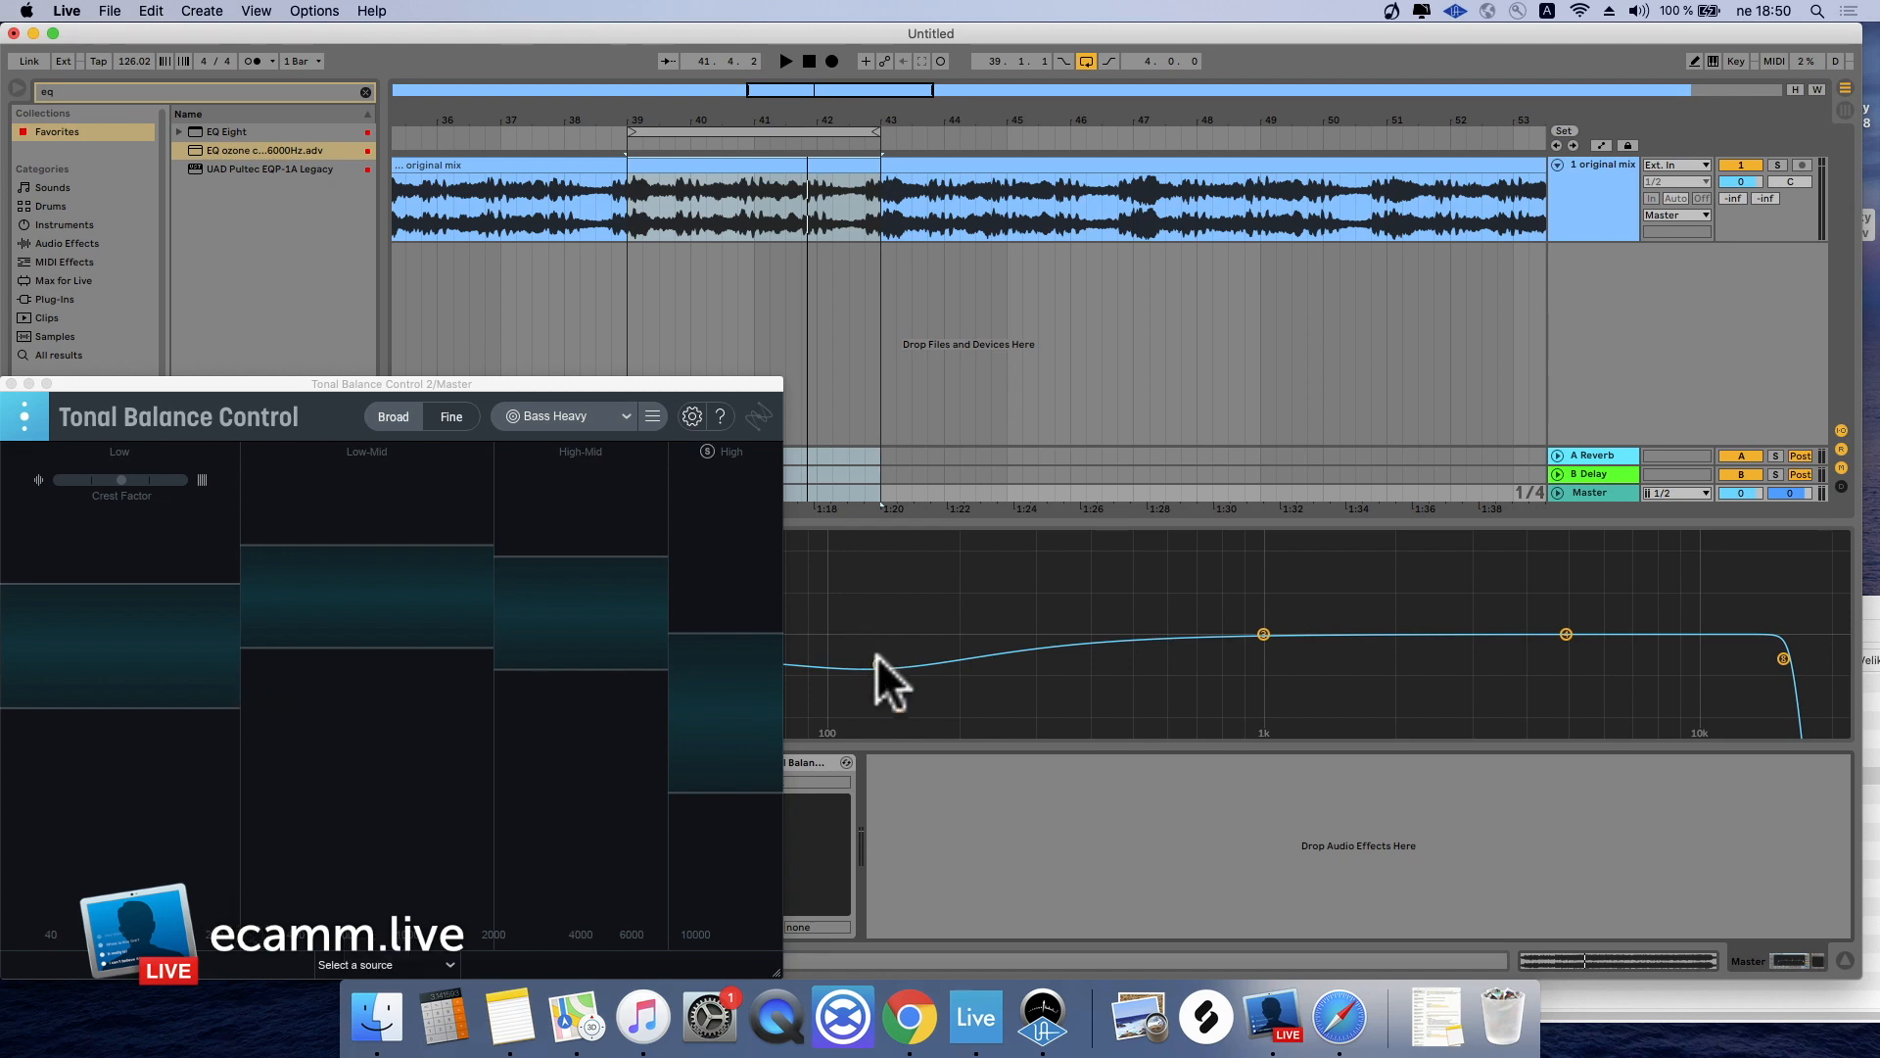
drag(726, 384, 850, 4)
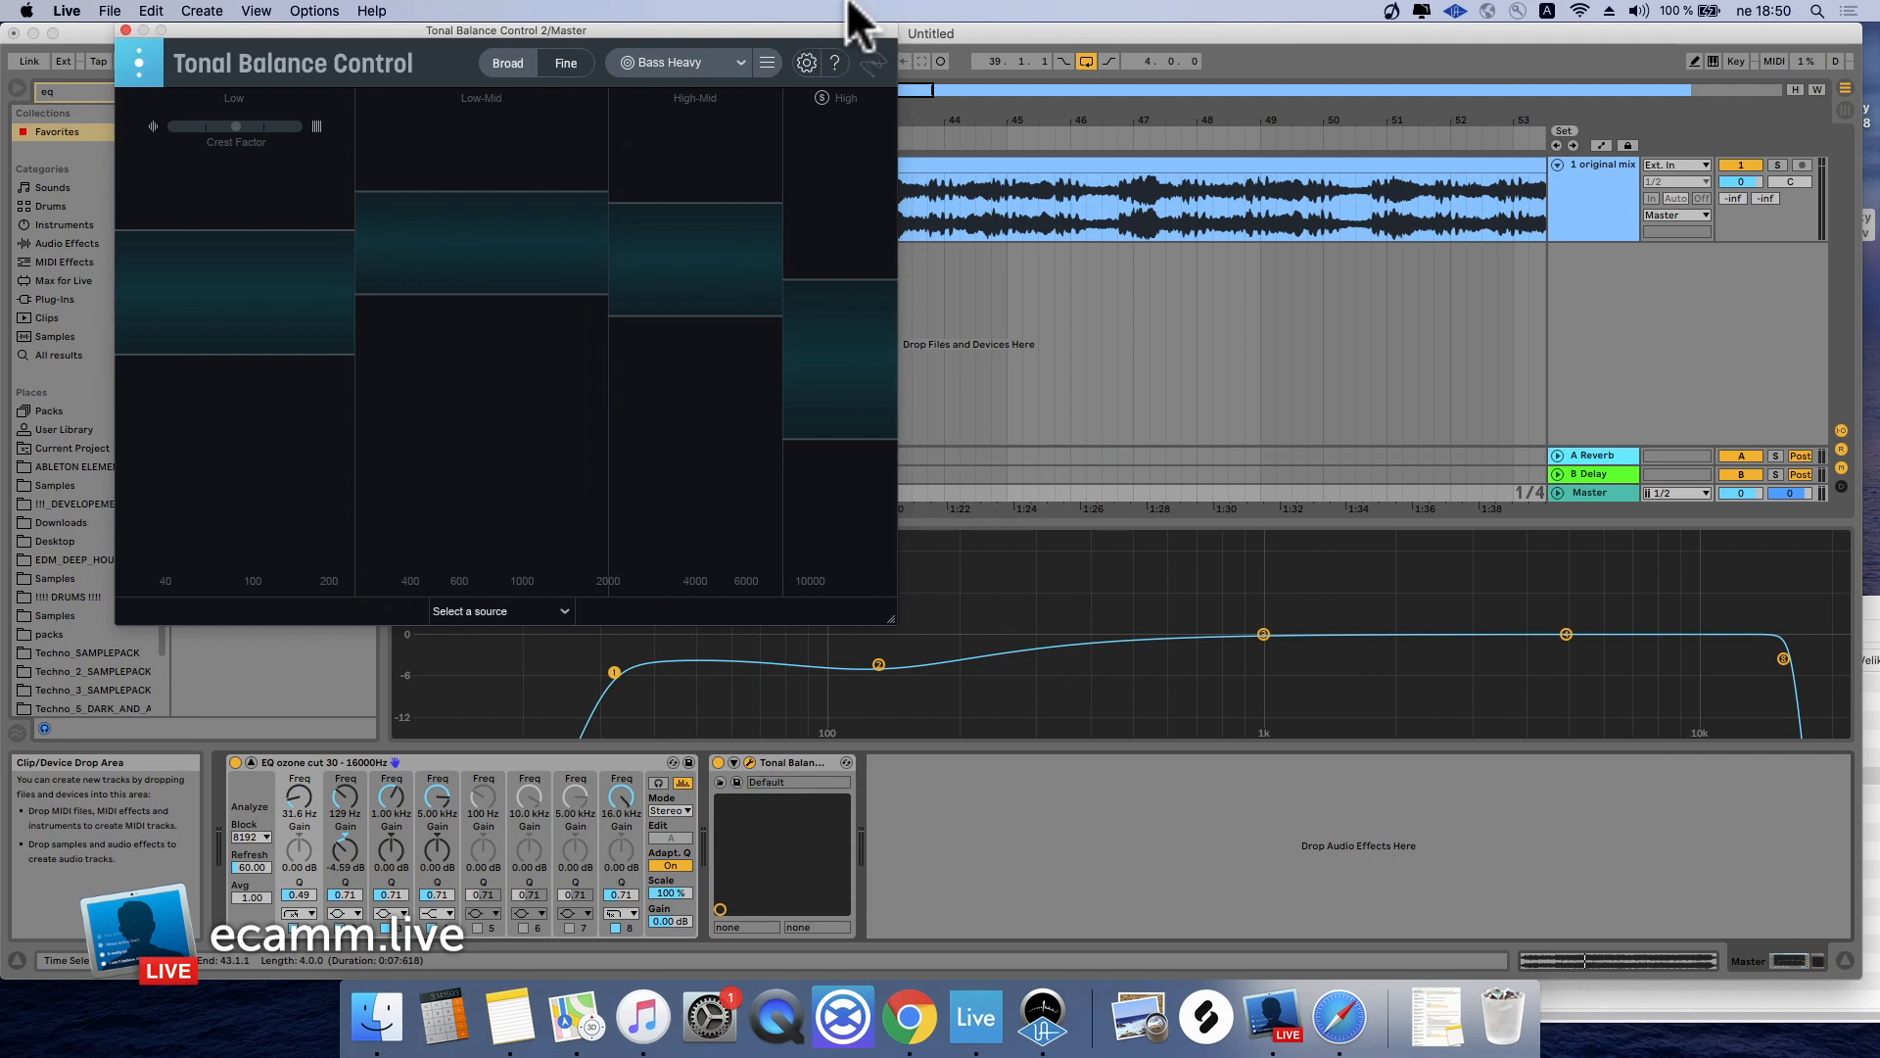
Set EQ band 3 to 233 Hz with a gain of 1.50 dB
click(1004, 648)
click(1237, 631)
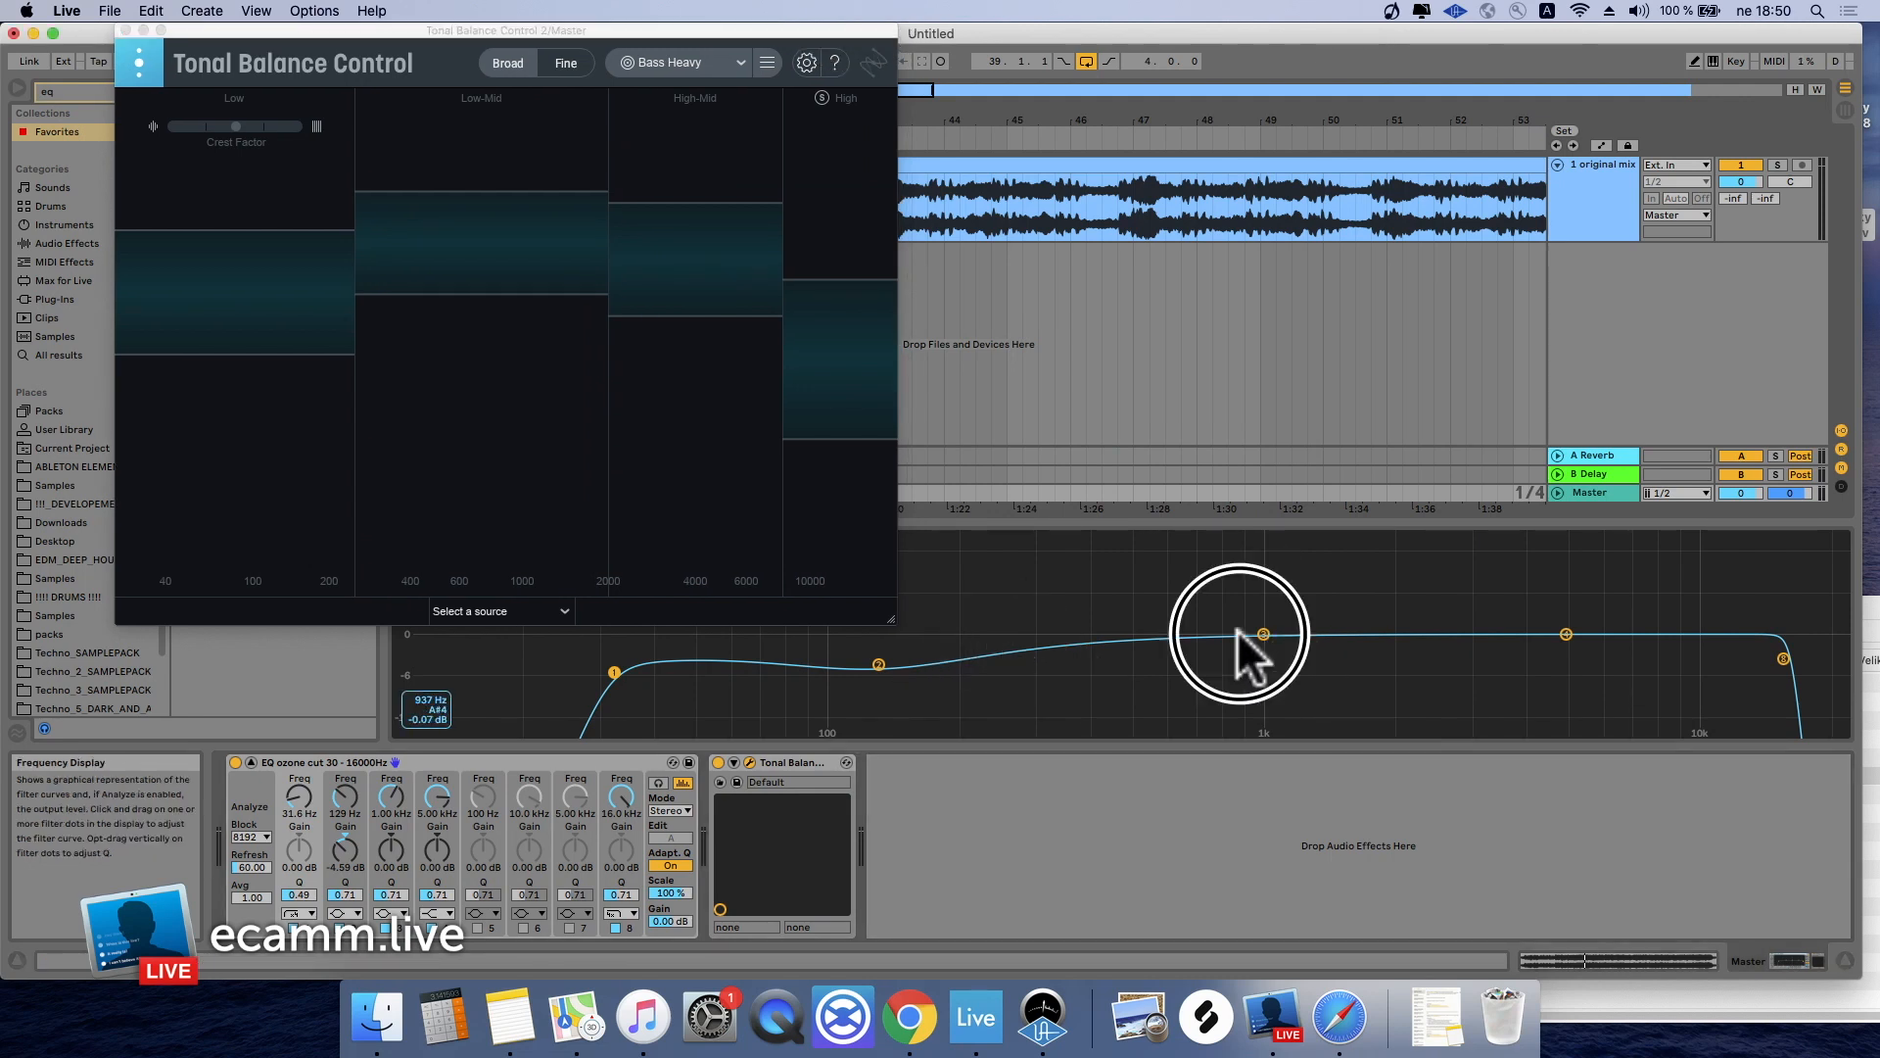
drag(1262, 633, 989, 623)
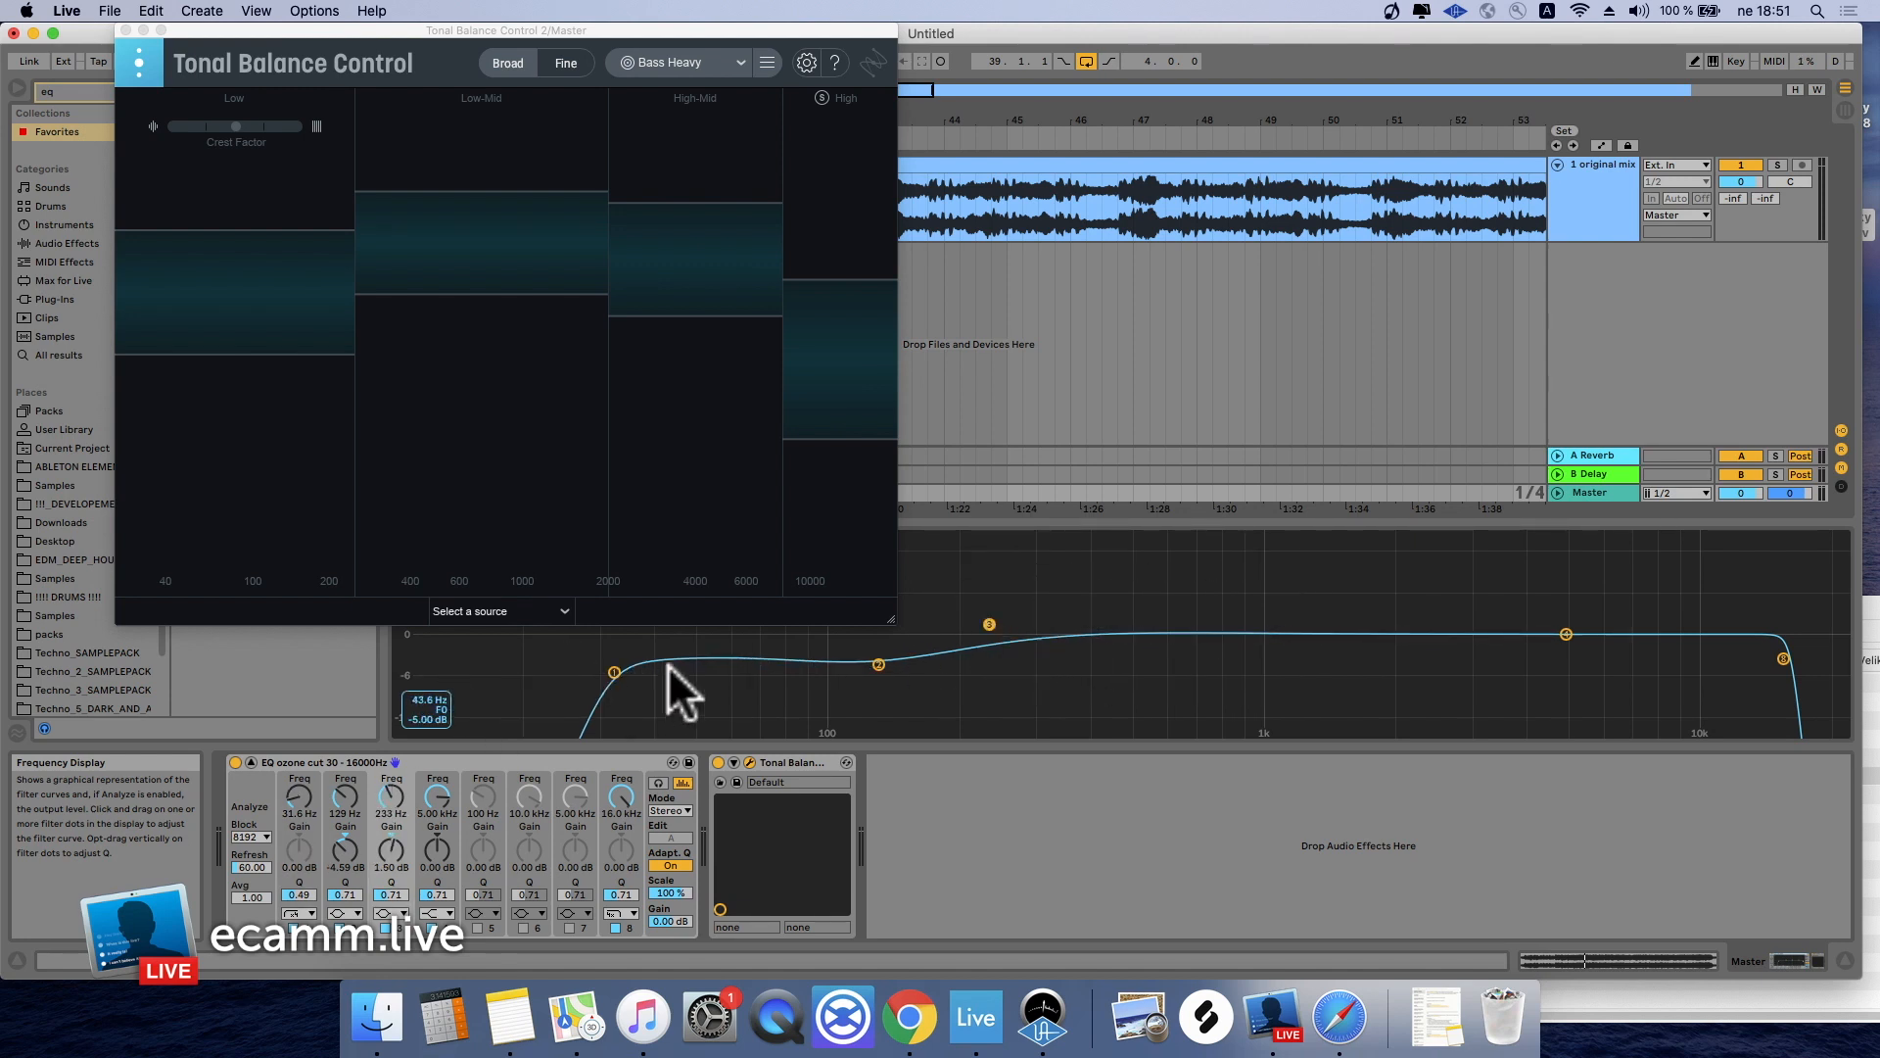
Play the loop and set EQ band 1 to 30.5 Hz with Q 0.39 and band 2 to -6.30 dB at 153 Hz
key(space)
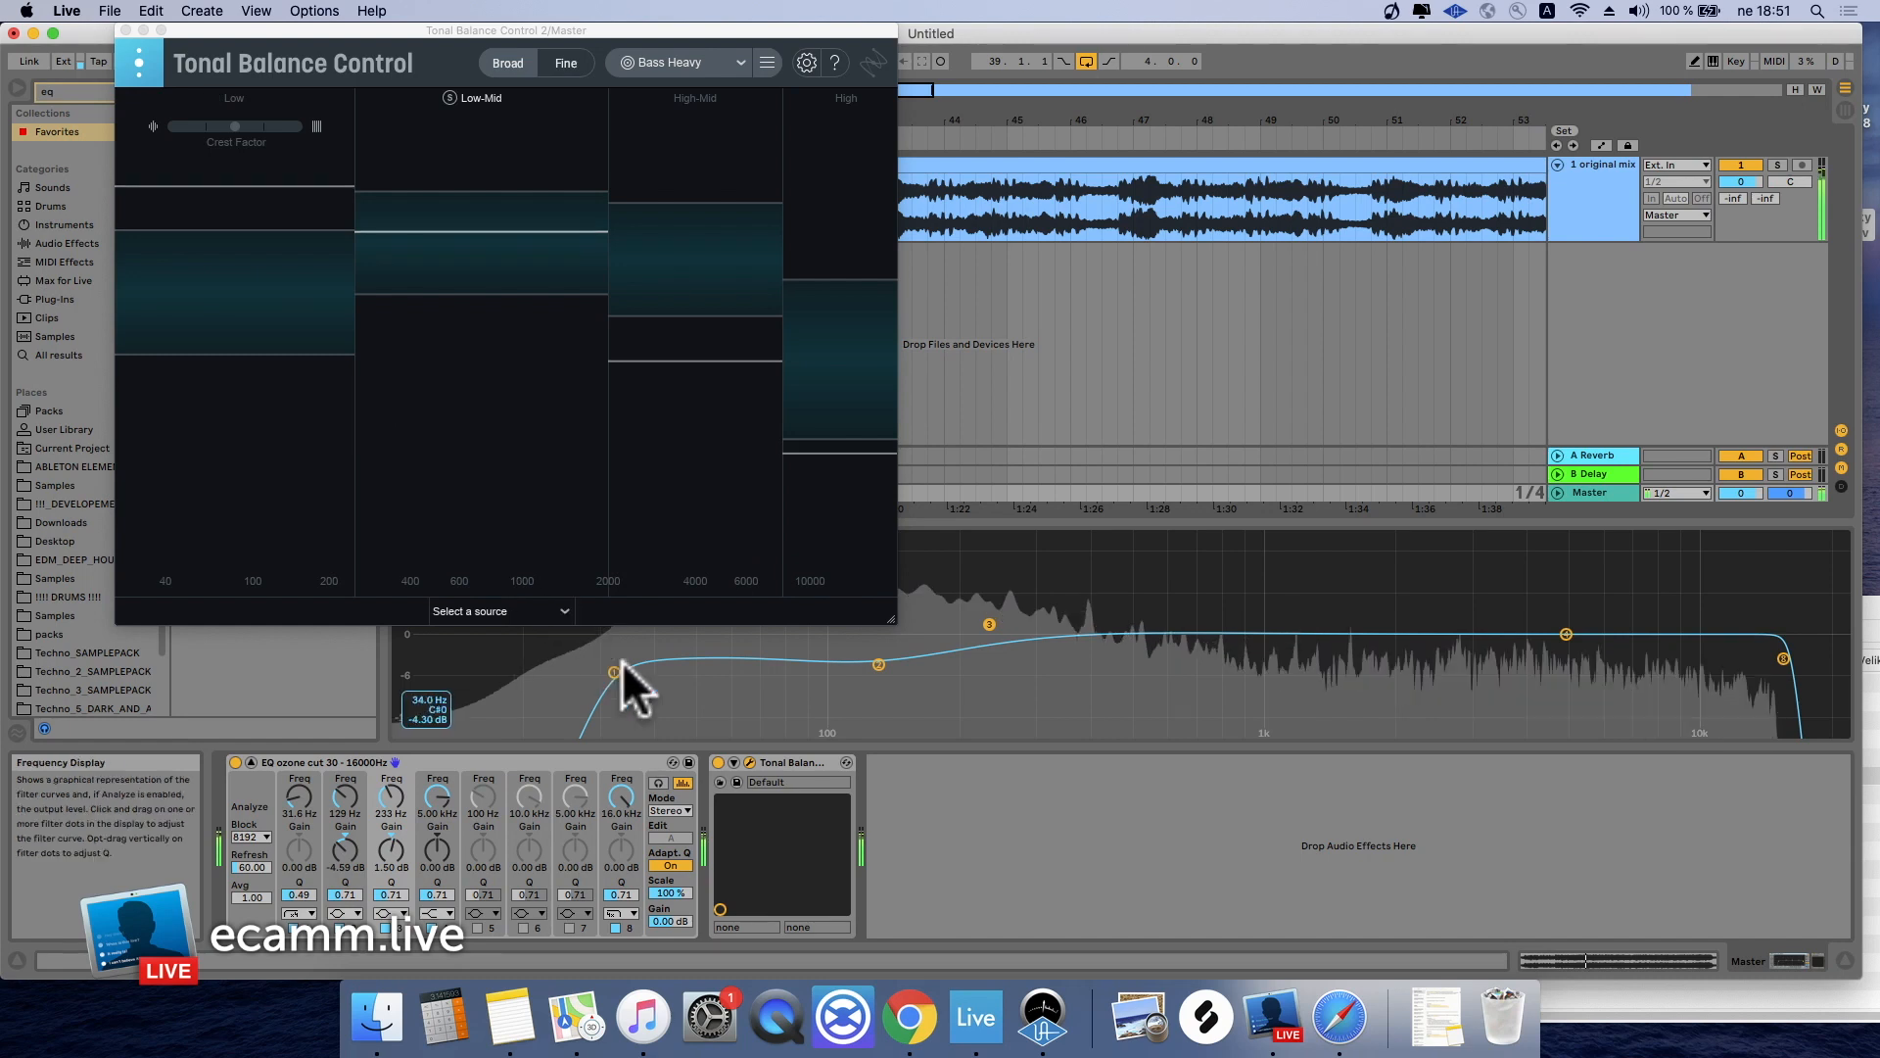
drag(613, 670, 607, 678)
mouse_move(879, 665)
mouse_down()
mouse_move(826, 668)
mouse_move(910, 676)
mouse_up()
Set EQ band 4 to 1.95 dB at 13.6 kHz and add band 6 at 3.92 kHz with 4.50 dB gain and Q 0.30
drag(1565, 634, 1753, 620)
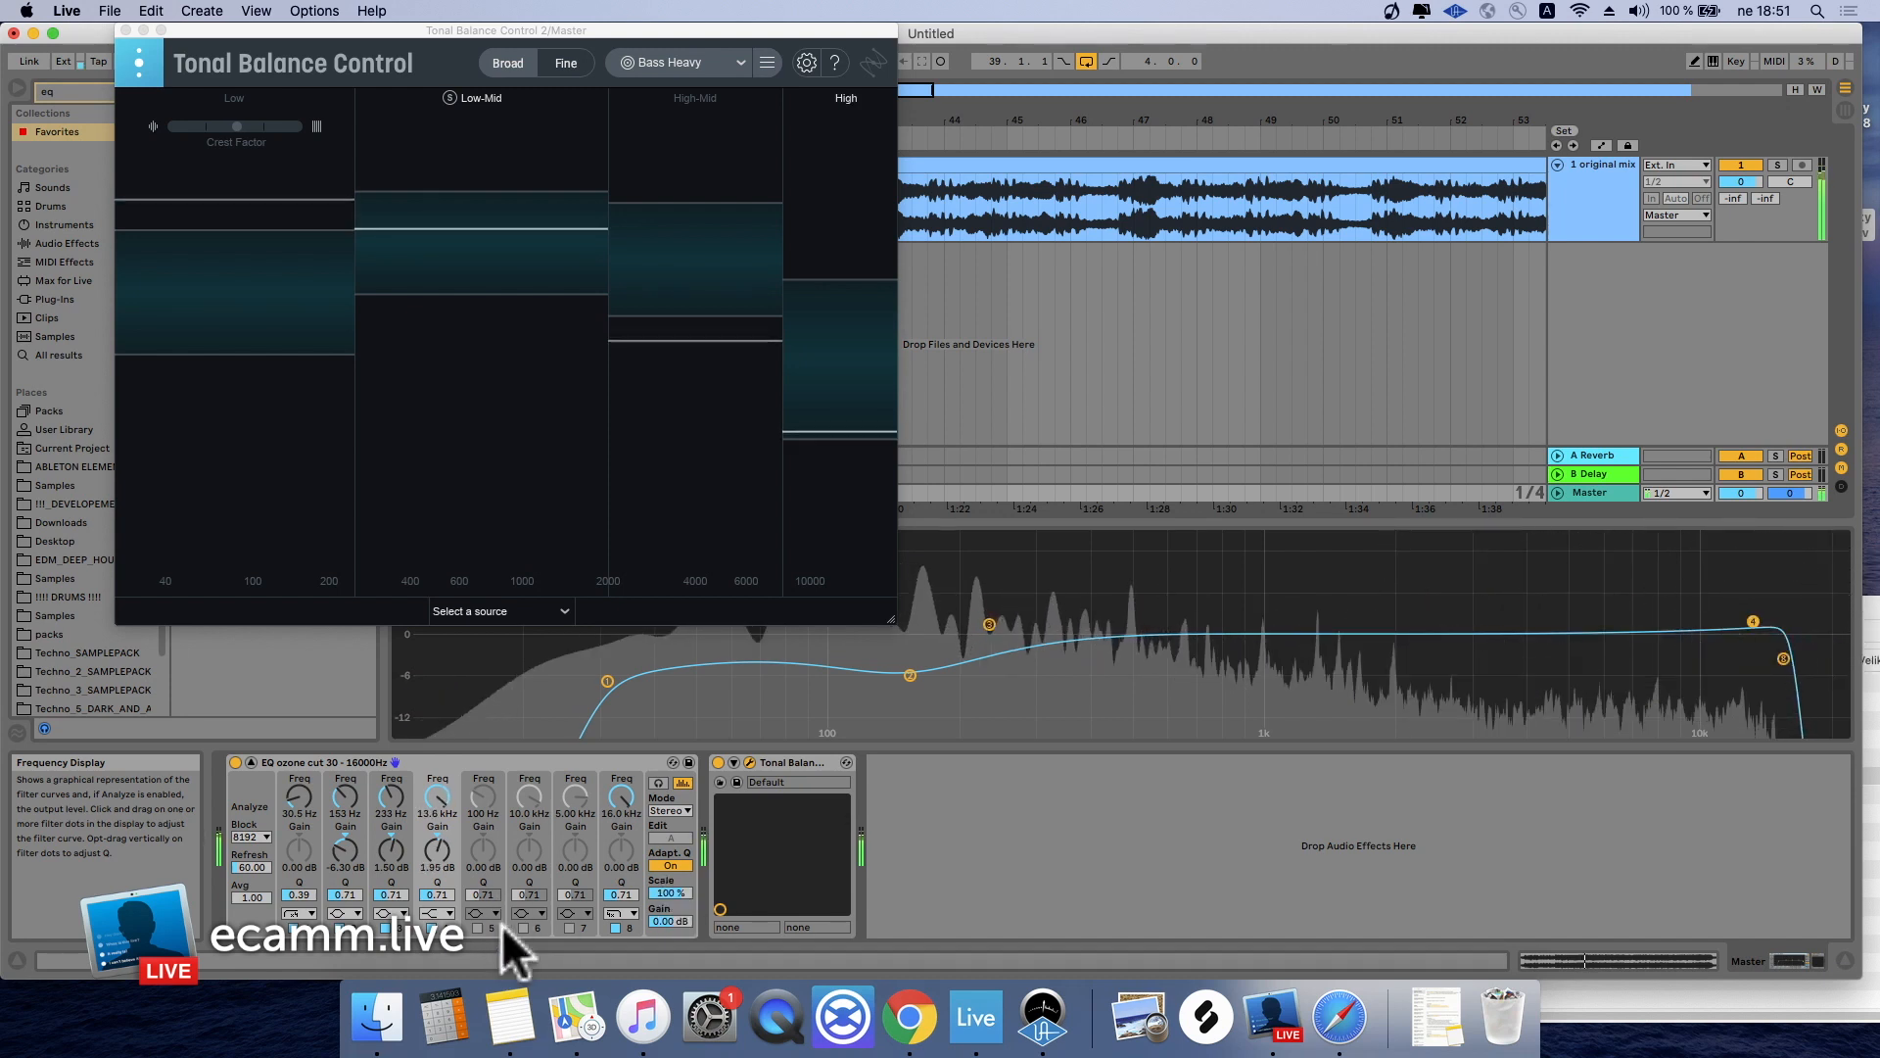
drag(1691, 629, 1519, 604)
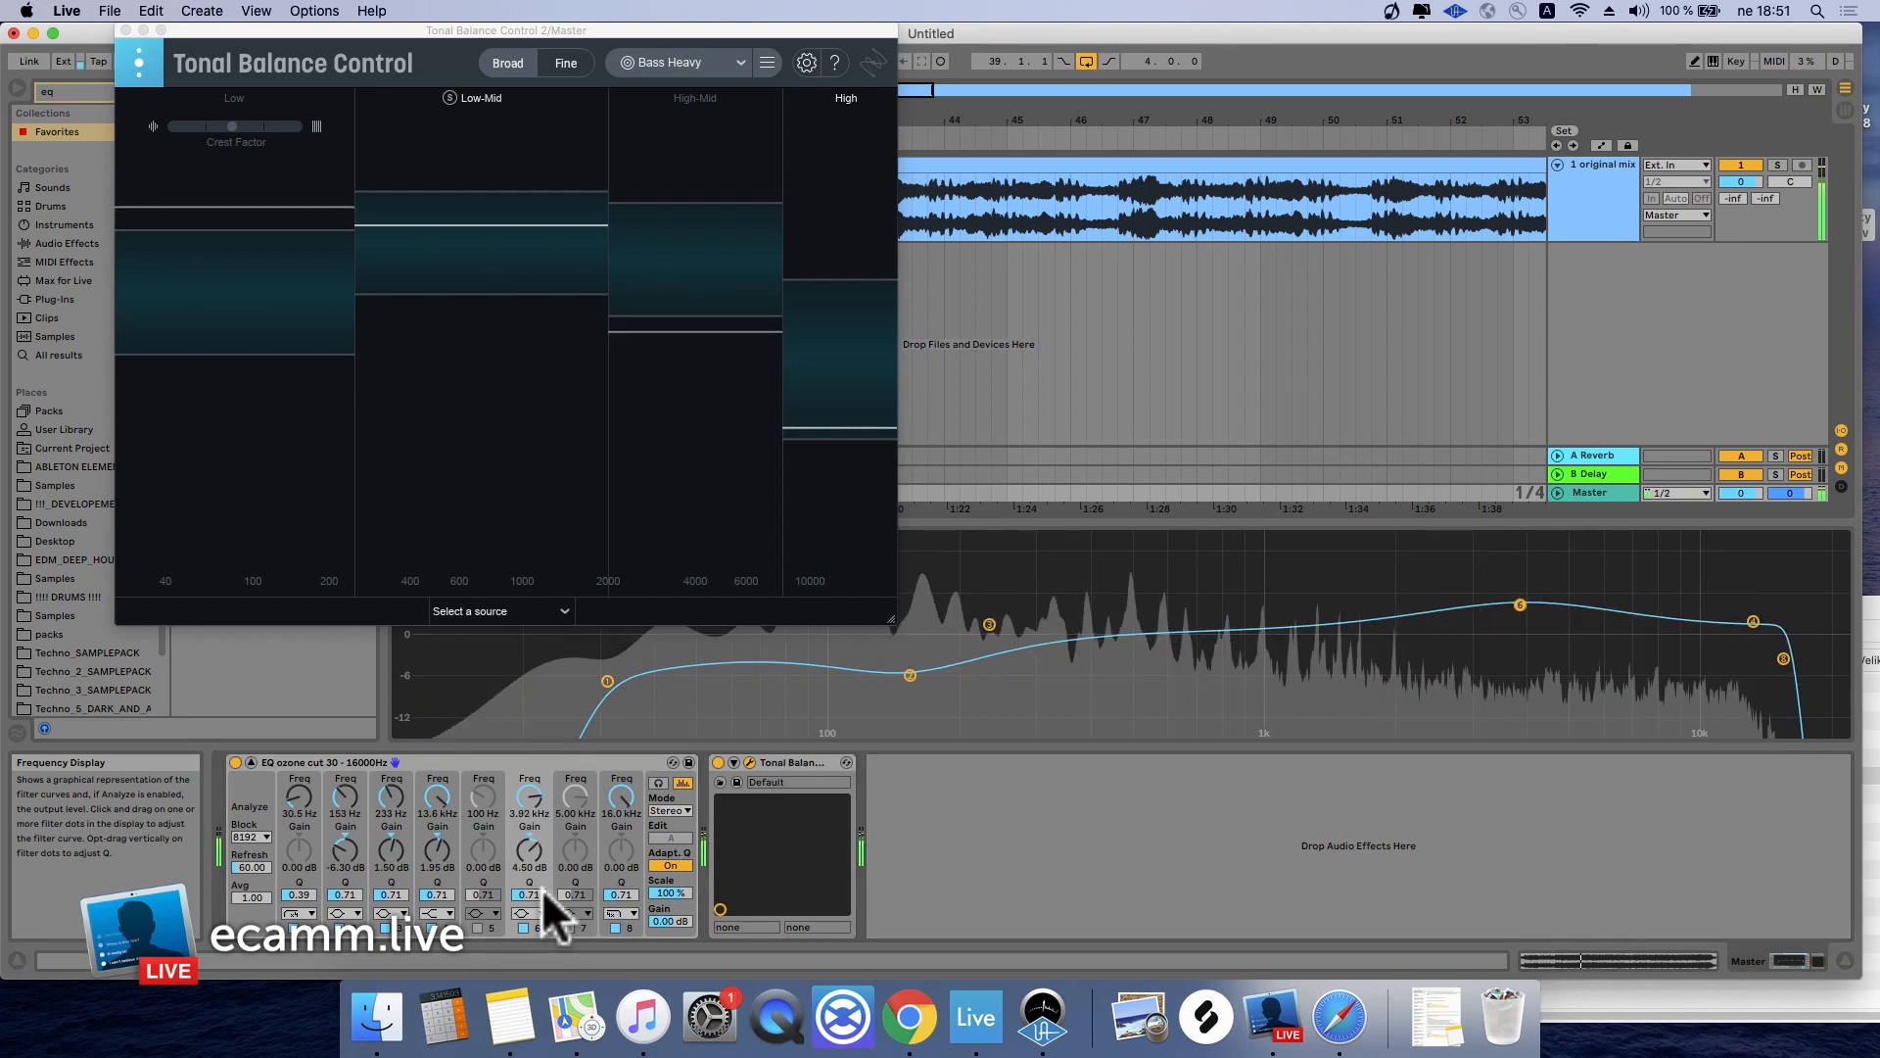
drag(529, 895, 529, 895)
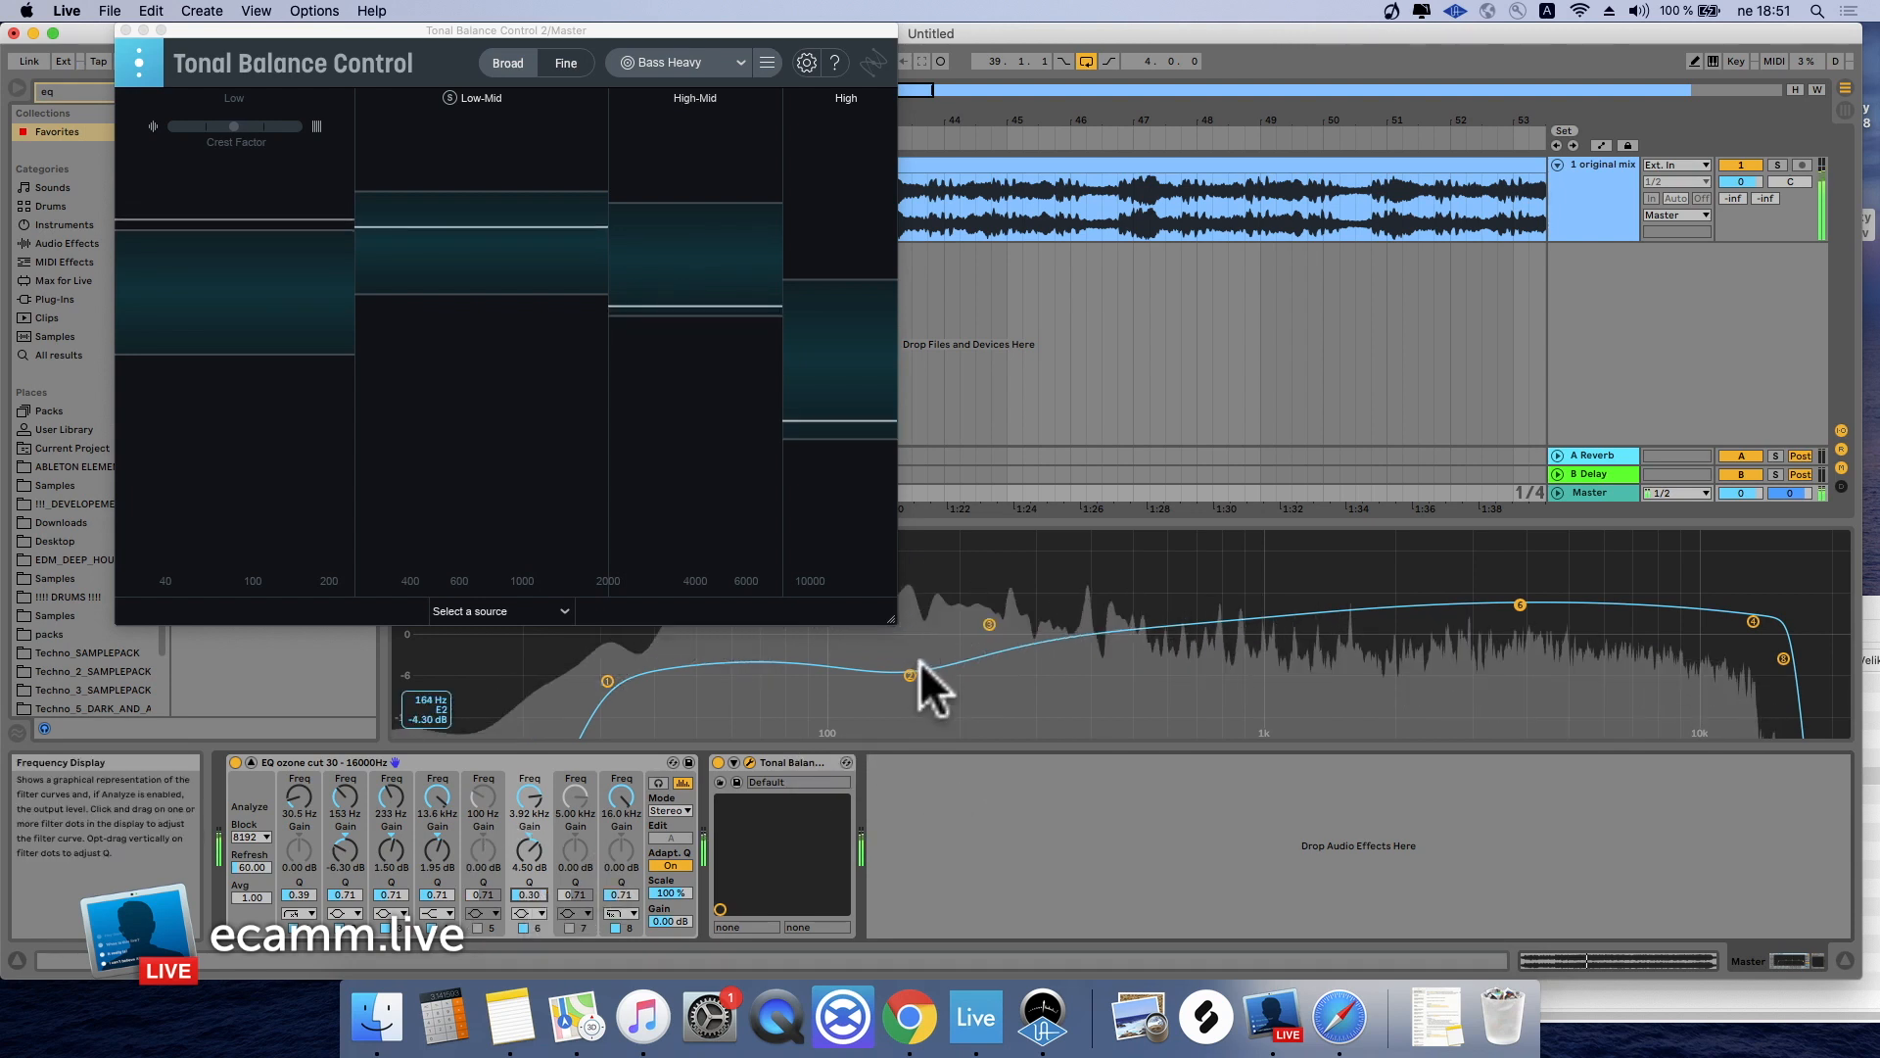
Set EQ band 2 to -7.05 dB and band 1 to 29.9 Hz, and enable band 5 at 78.3 Hz with -1.20 dB
drag(913, 672, 909, 676)
drag(607, 681, 600, 714)
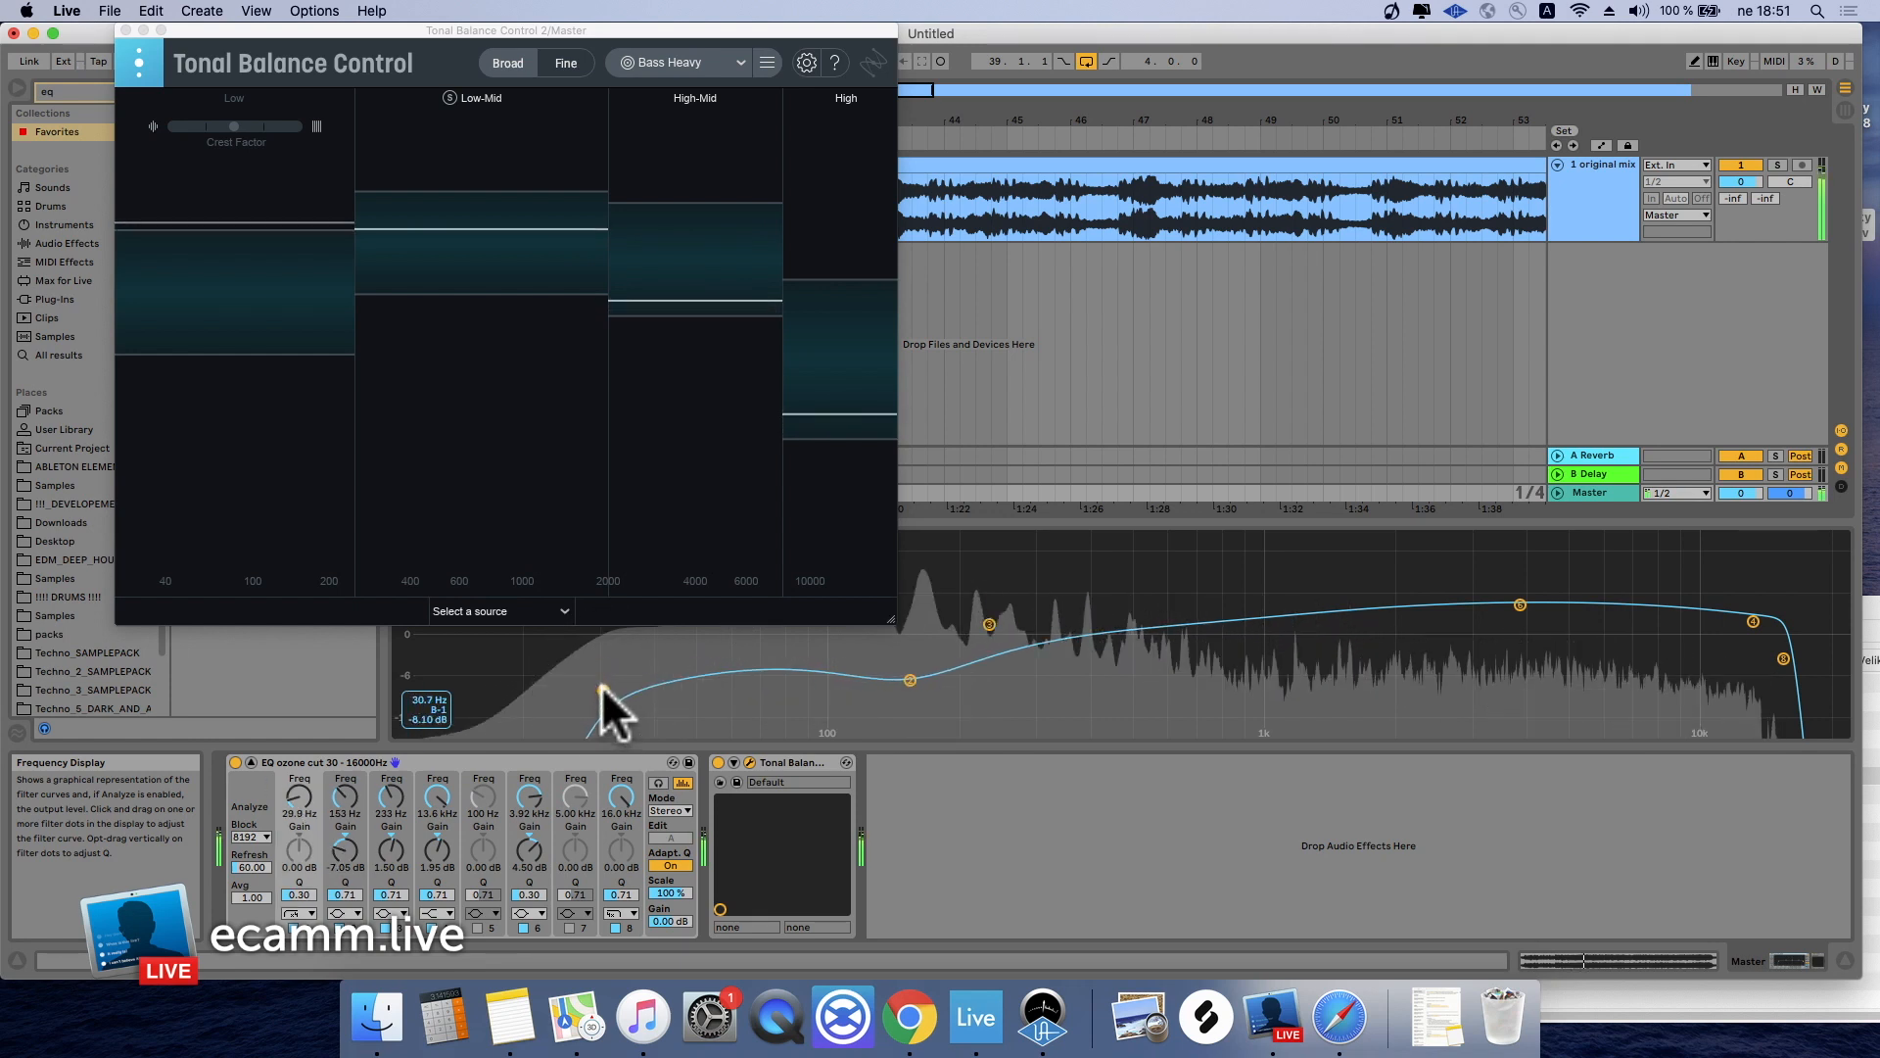
click(478, 926)
drag(831, 634, 790, 640)
drag(597, 688, 599, 678)
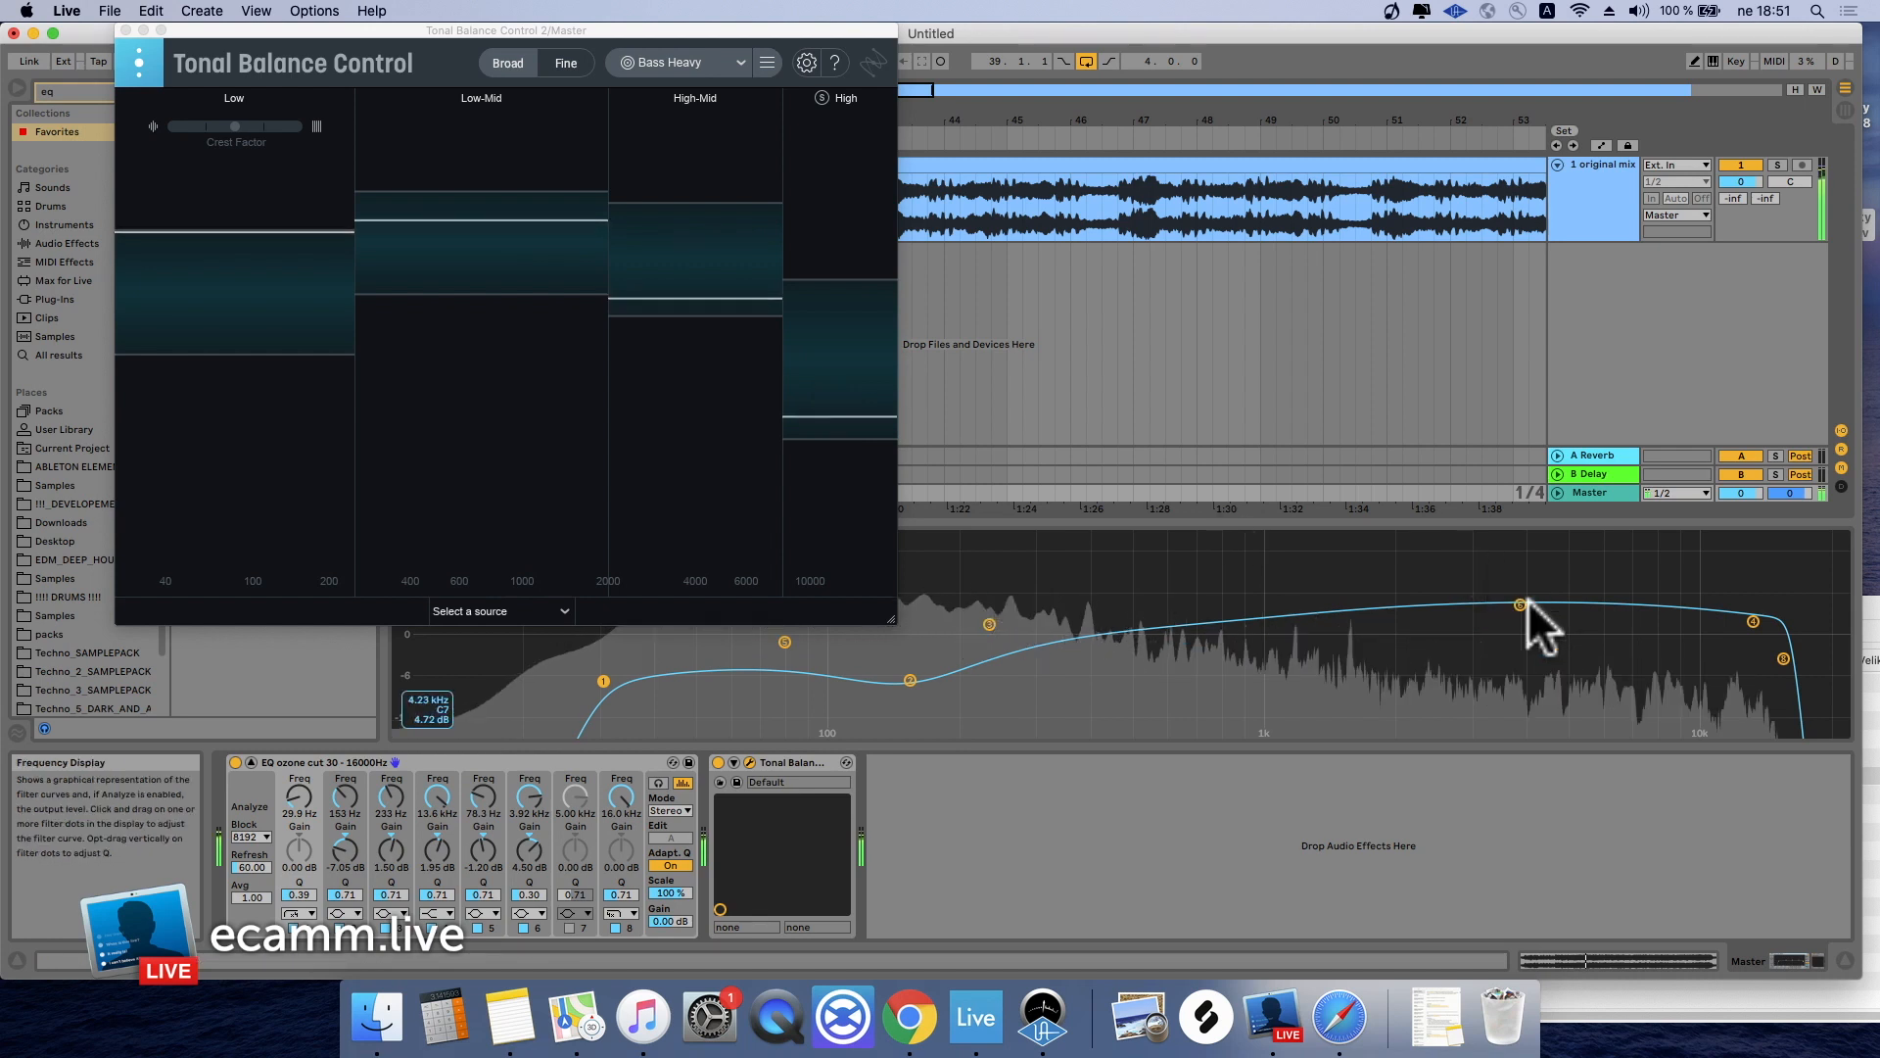
Set EQ band 6 to 1.80 kHz at 4.35 dB, band 3 to 337 Hz at -1.80 dB and band 2 to 208 Hz at -4.80 dB
drag(1520, 604, 1374, 605)
drag(989, 623, 1054, 640)
drag(908, 678, 967, 664)
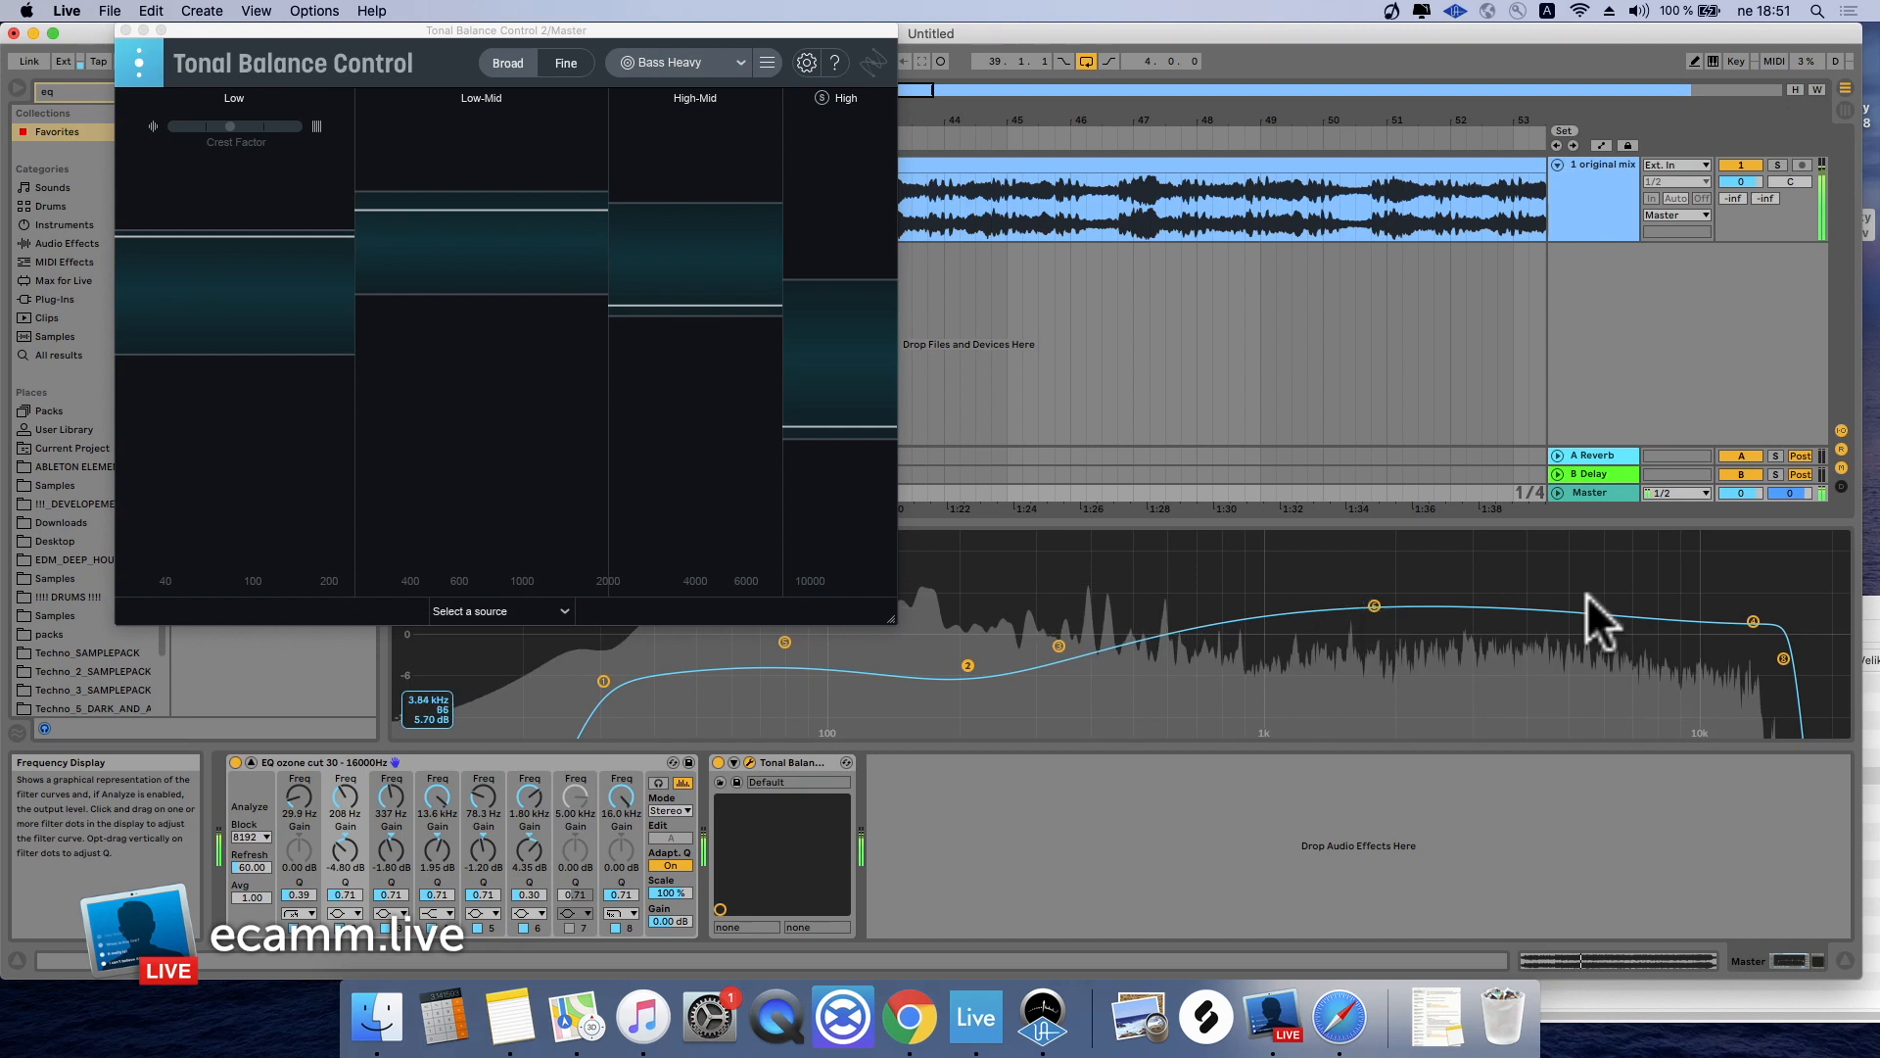
Set EQ band 4 to 5.80 kHz at 3.75 dB and replay the loop to check the tonal balance
drag(1748, 613, 1569, 597)
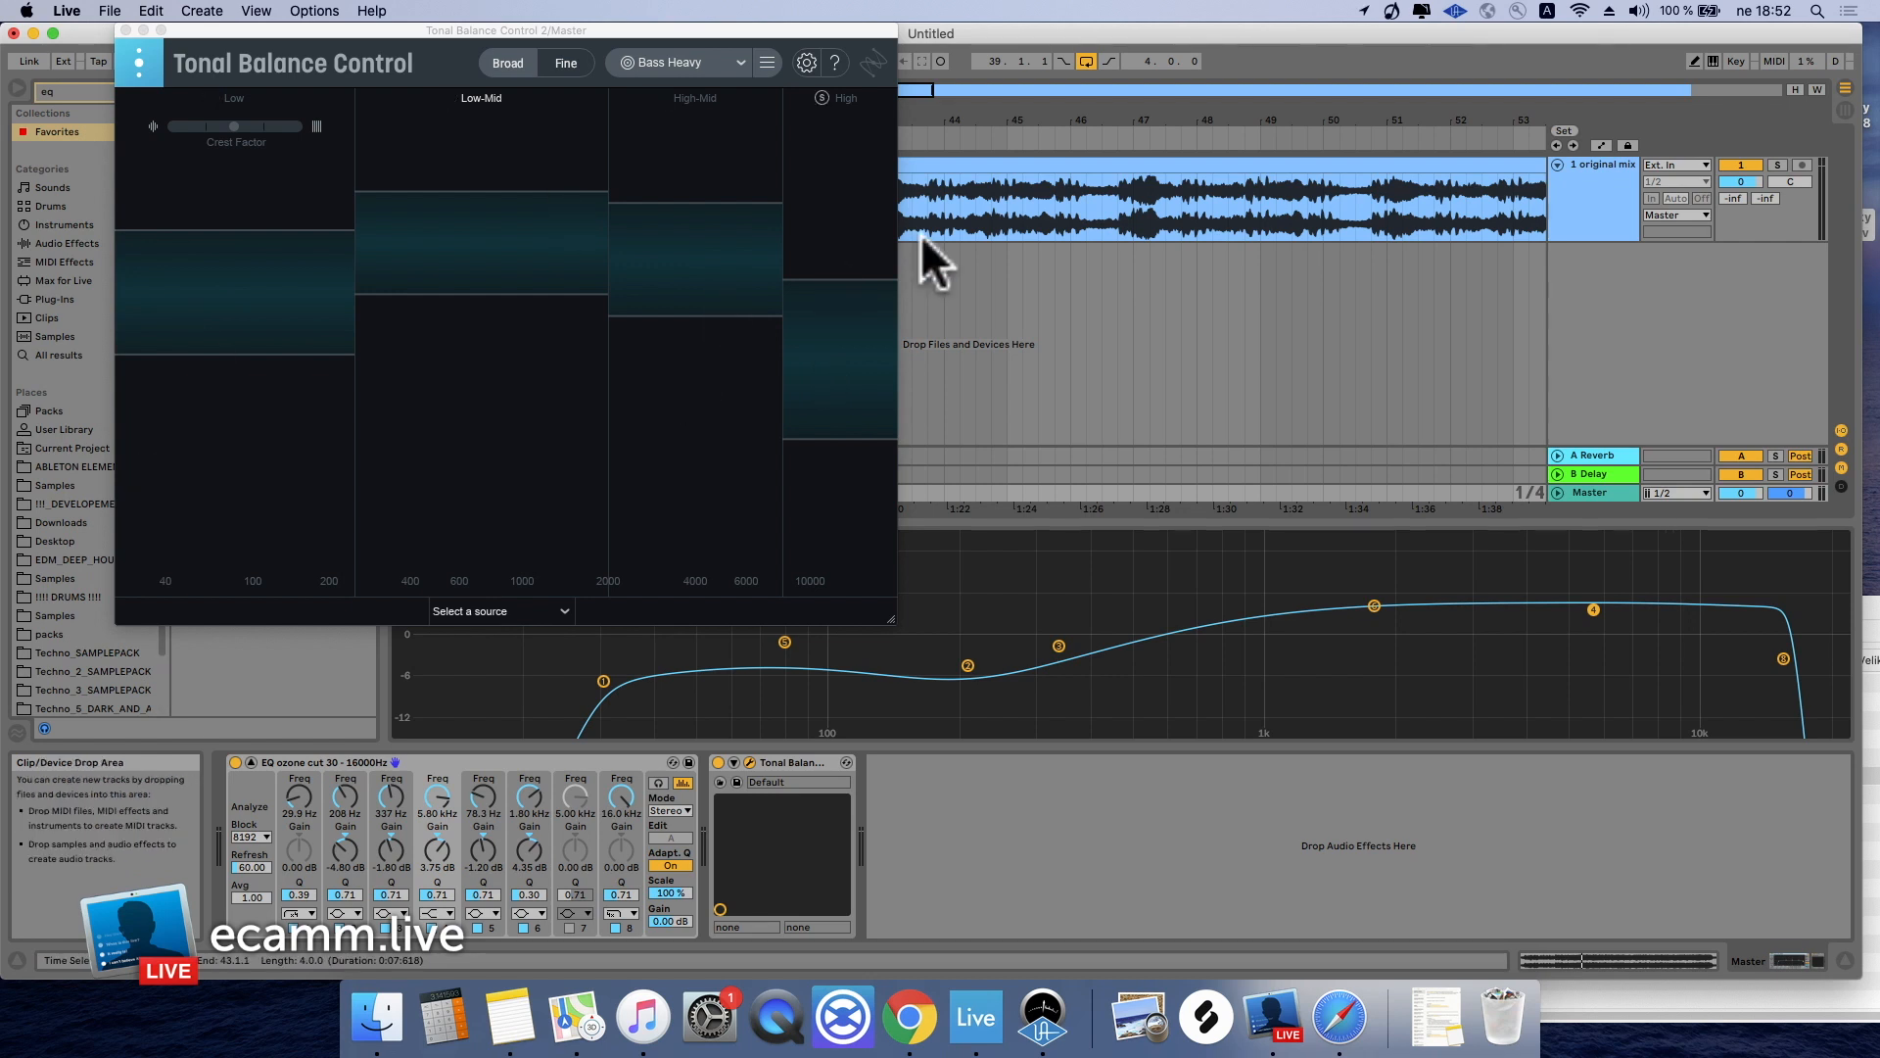
key(space)
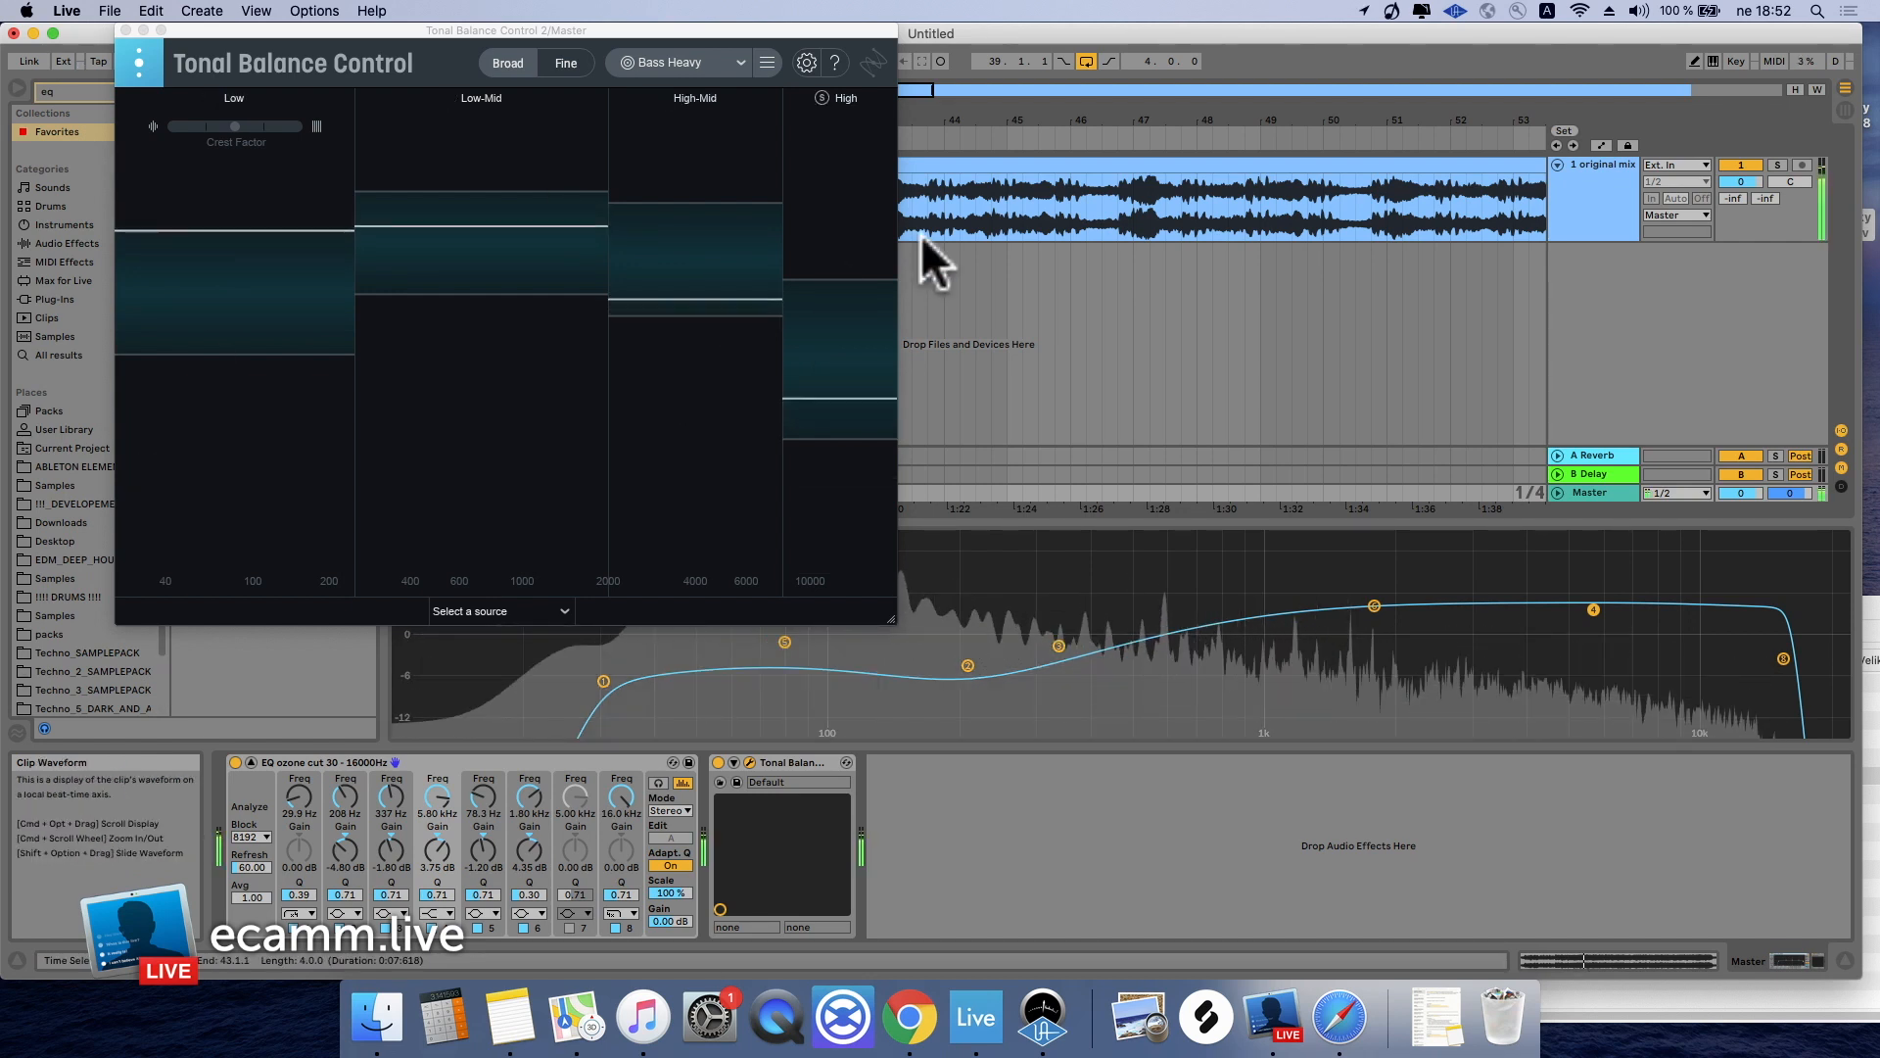
Search the browser for "limiter" and add UAD Precision Limiter to the original mix track
drag(822, 30, 14, 788)
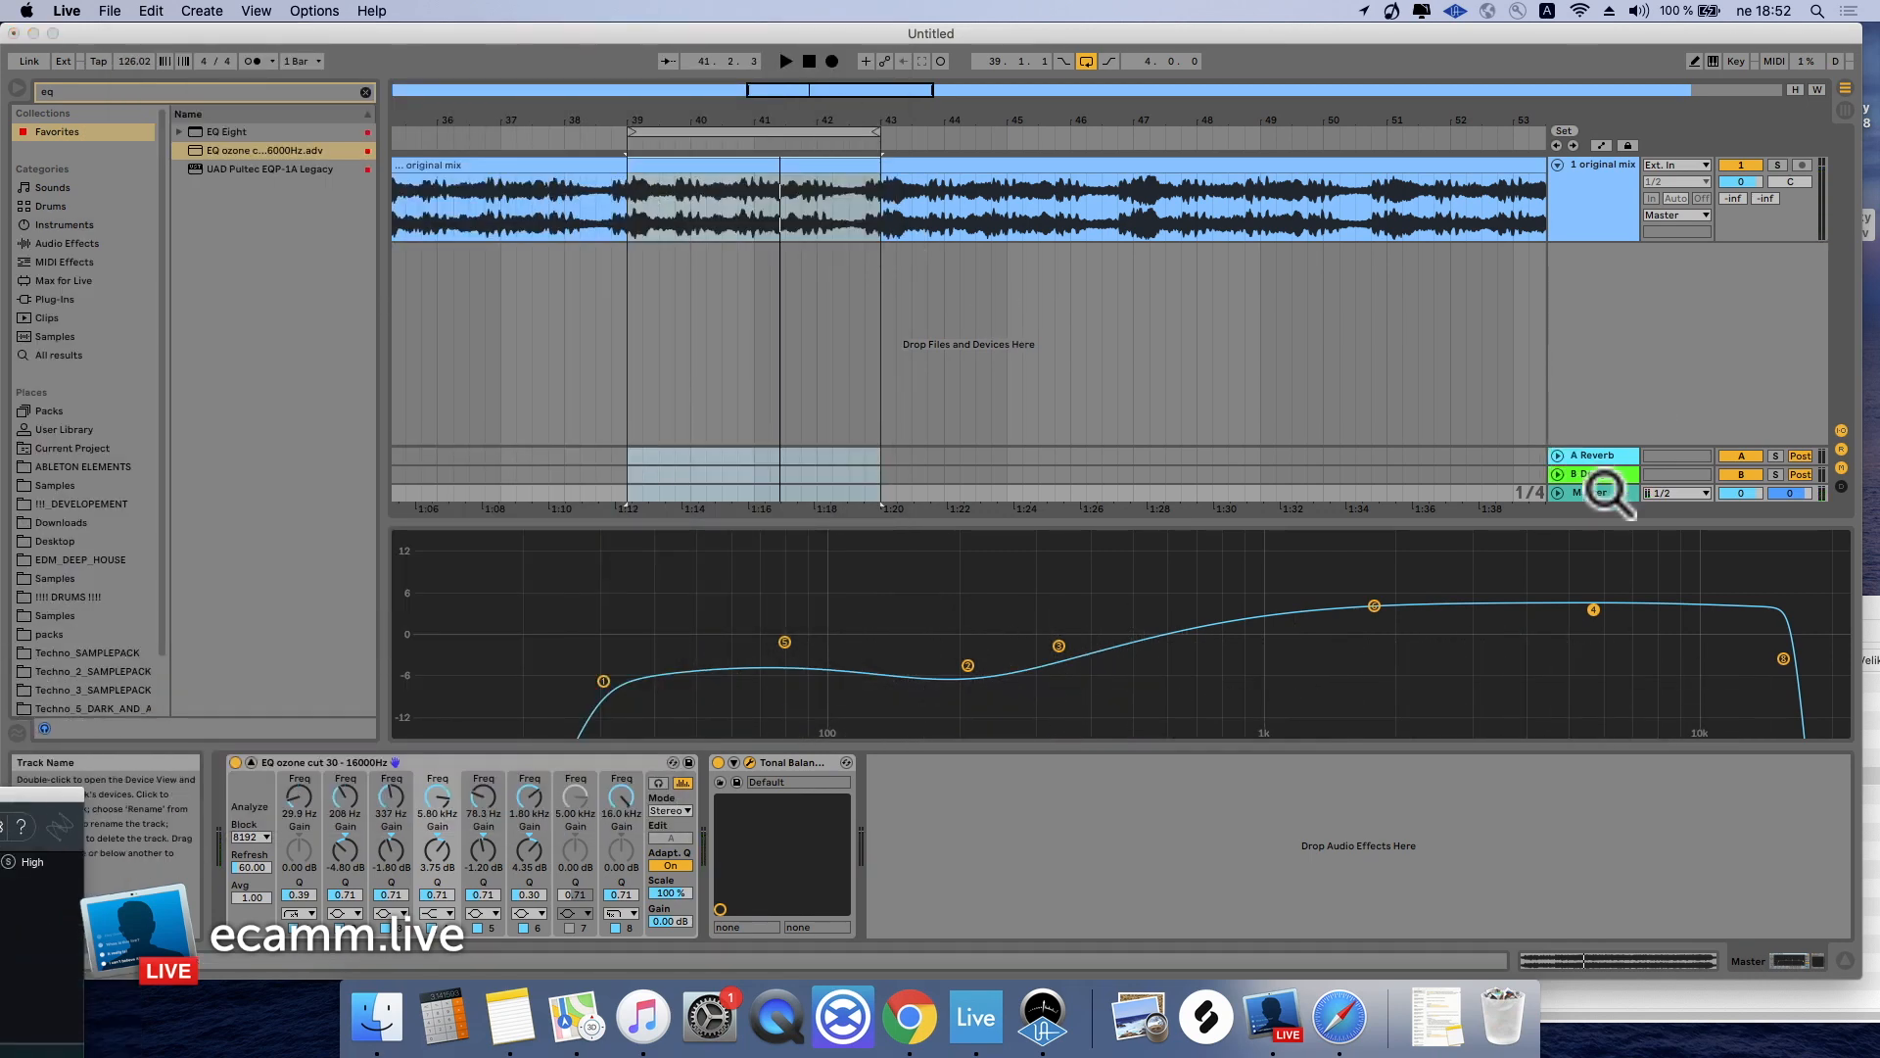
click(162, 86)
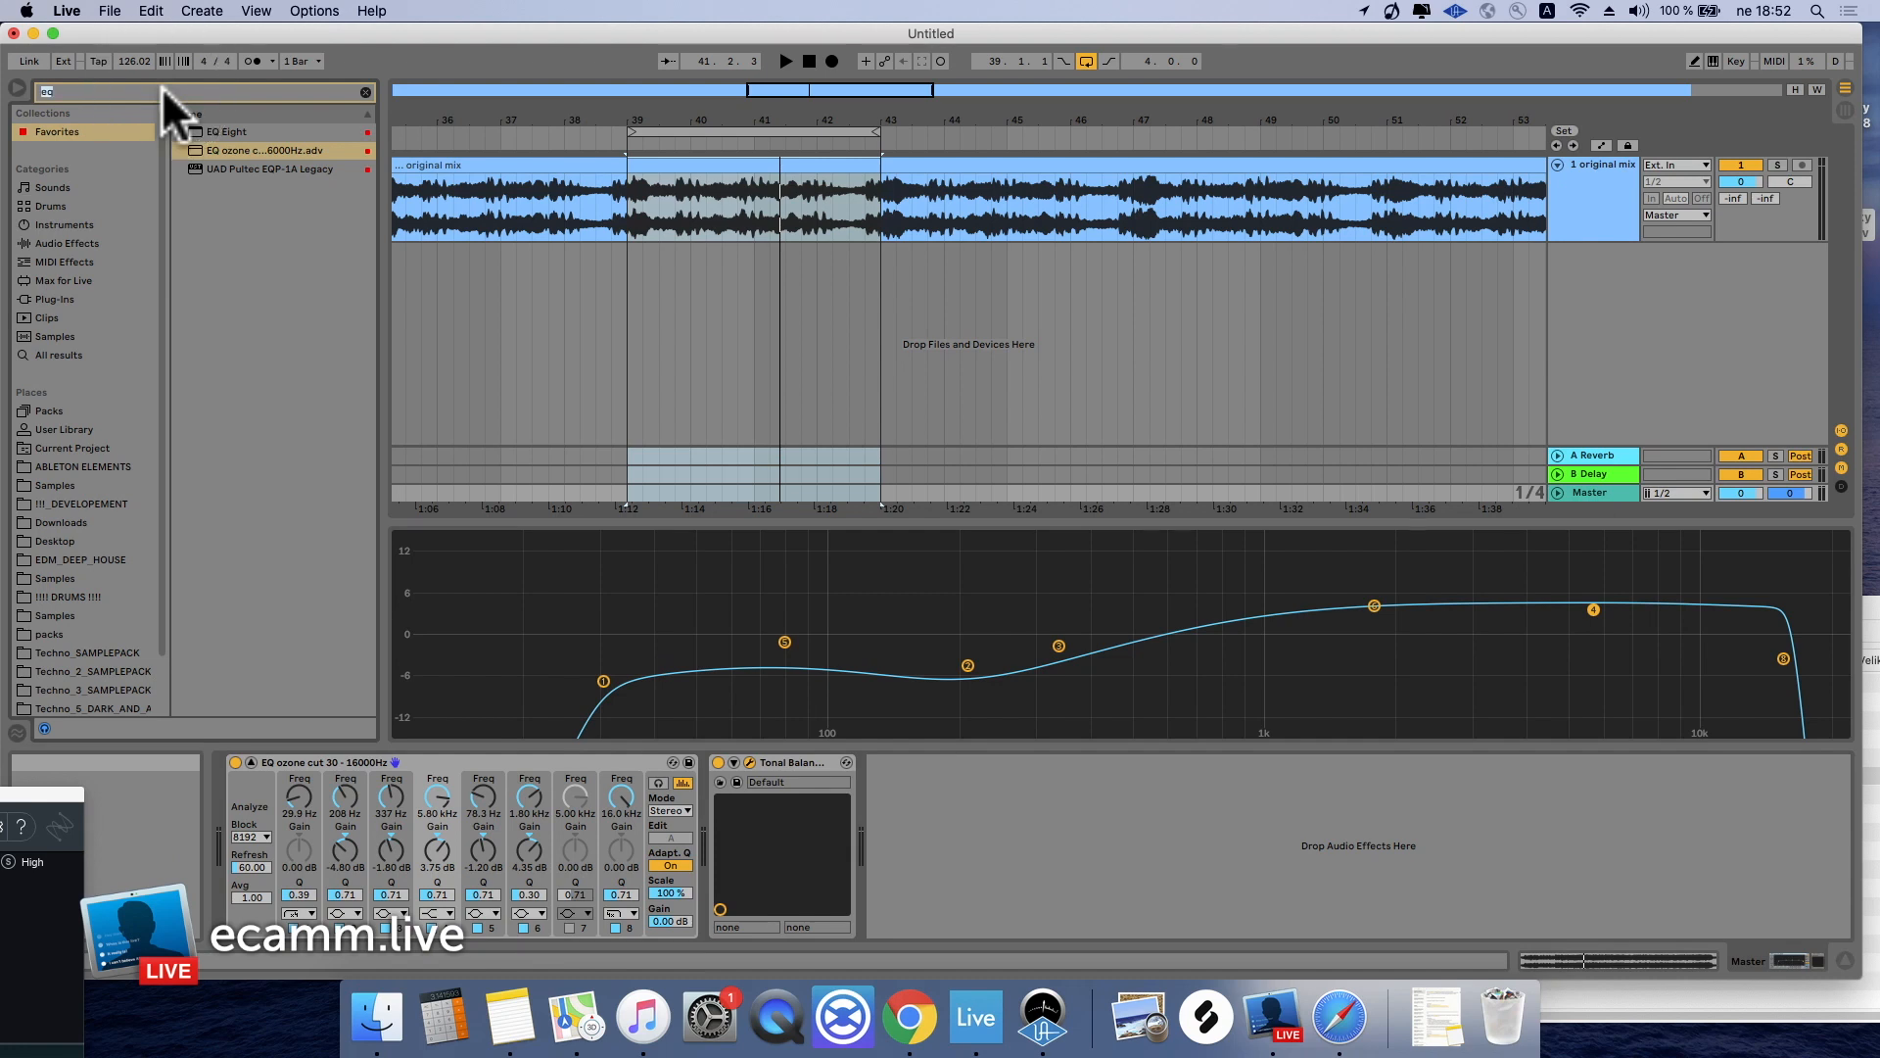
click(991, 196)
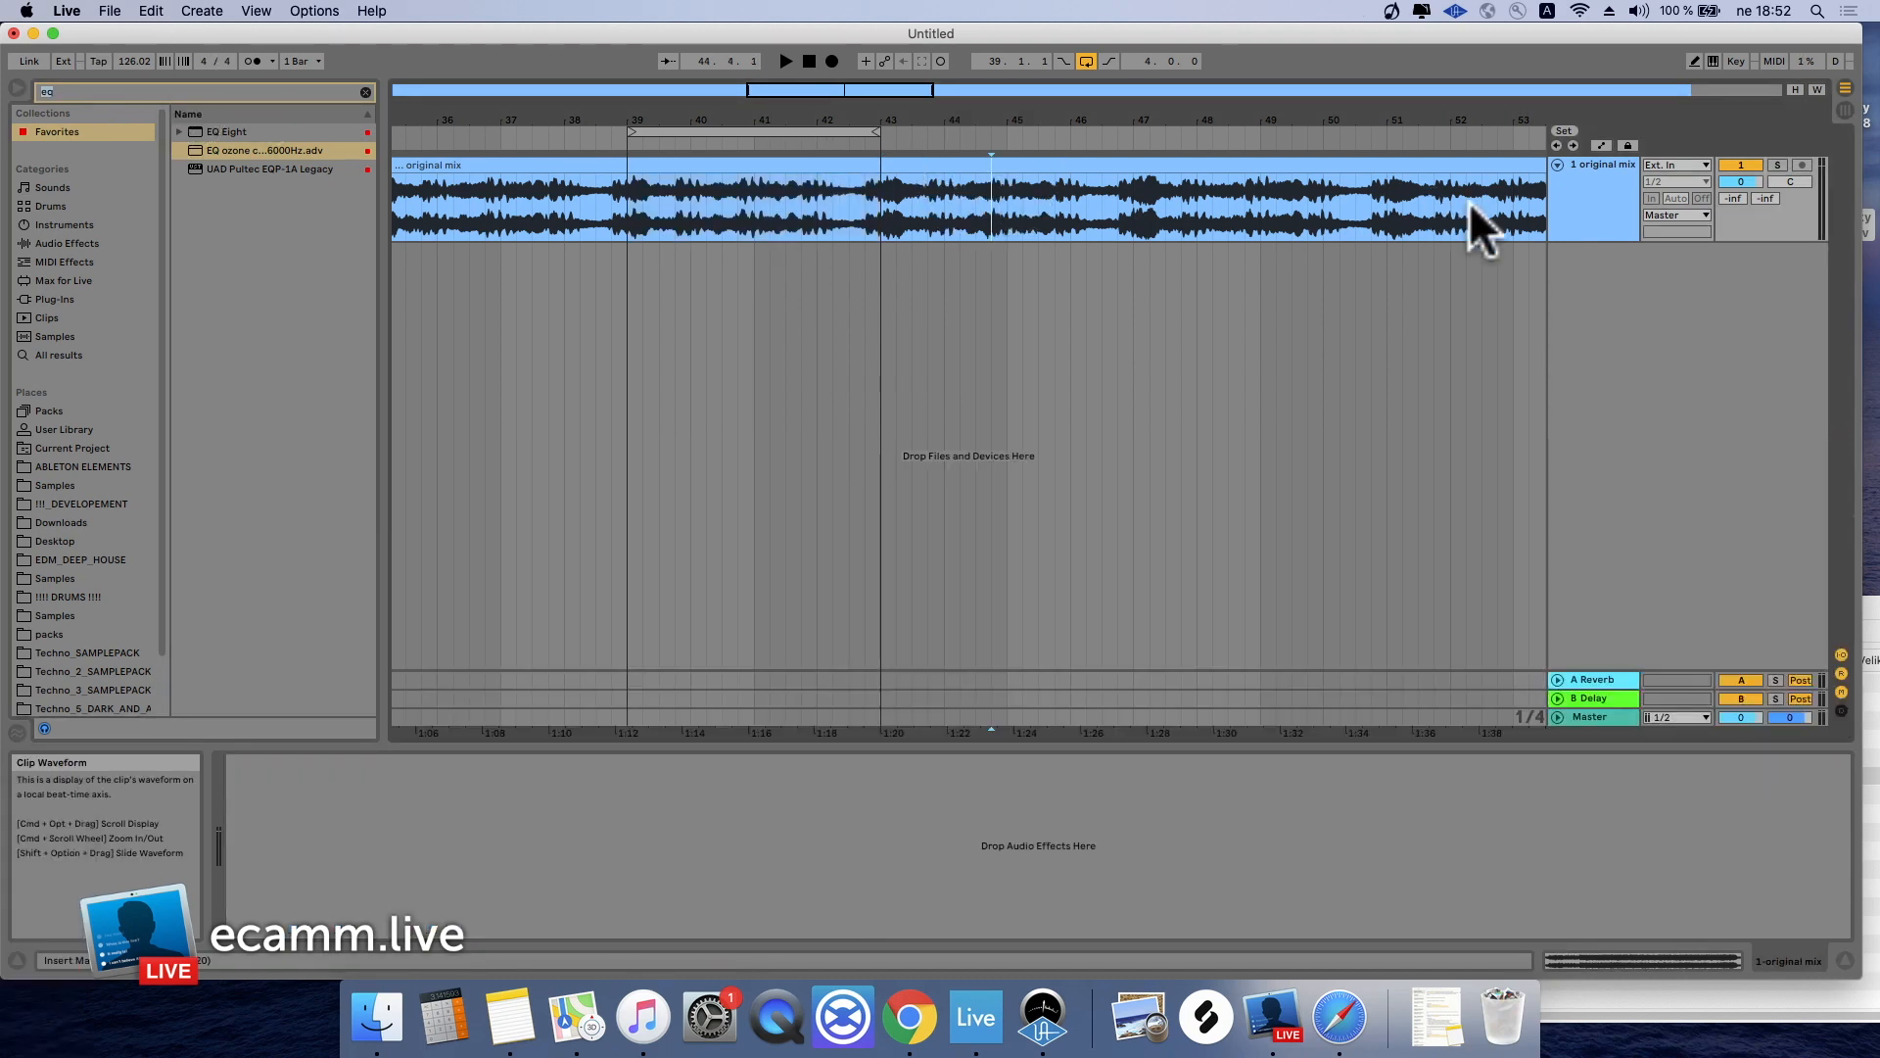
click(1607, 196)
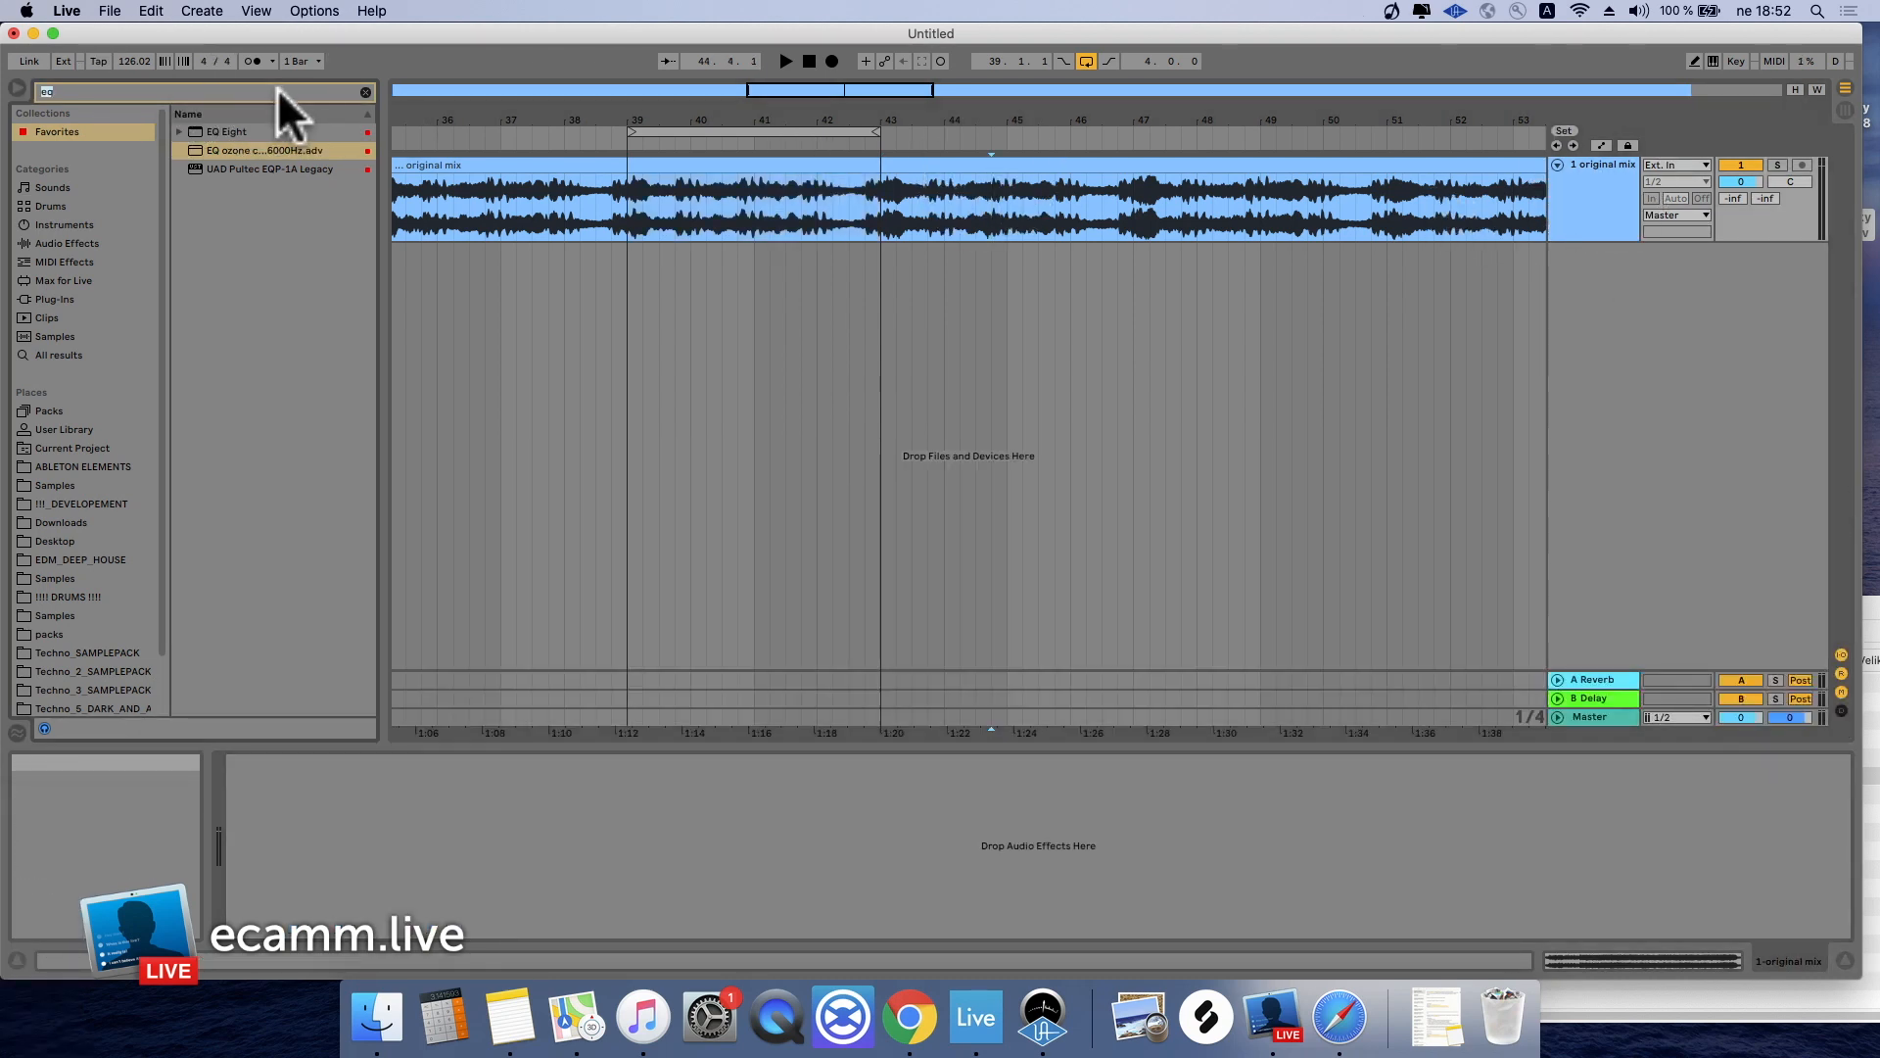
text(limiter)
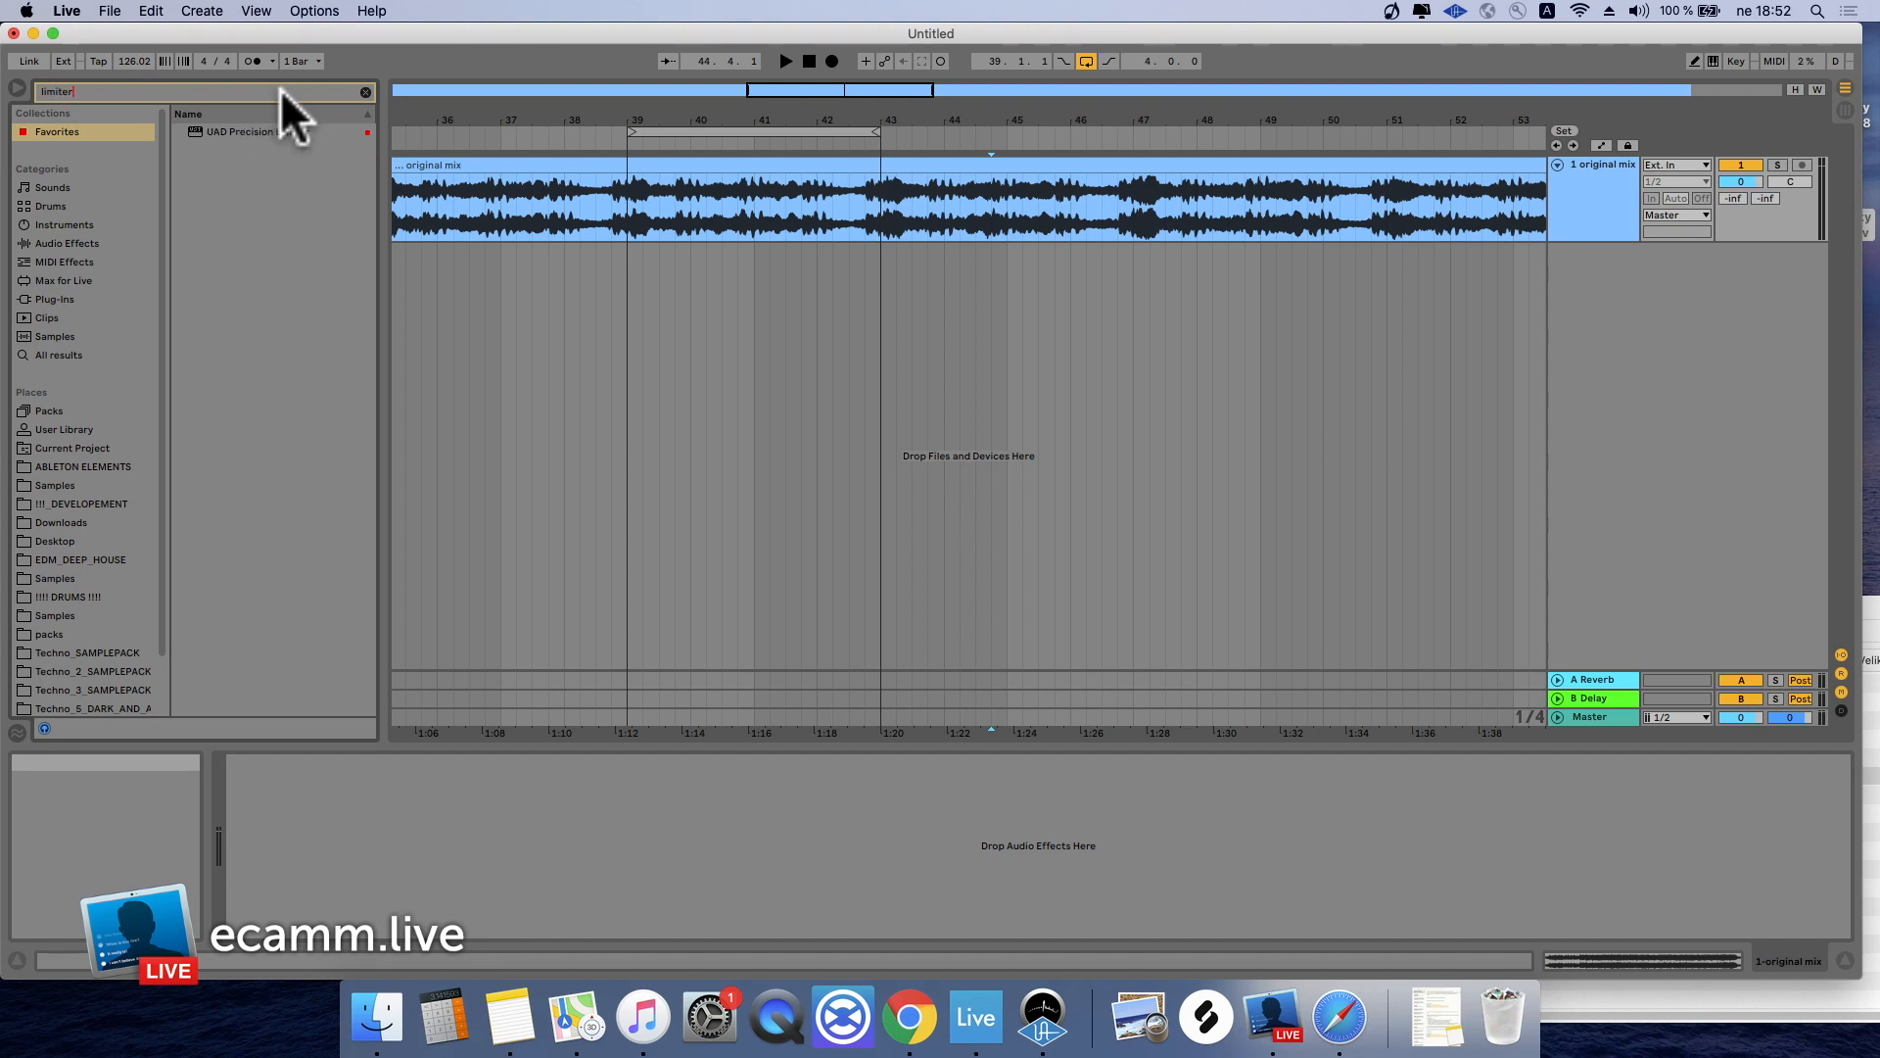
drag(280, 129, 1624, 165)
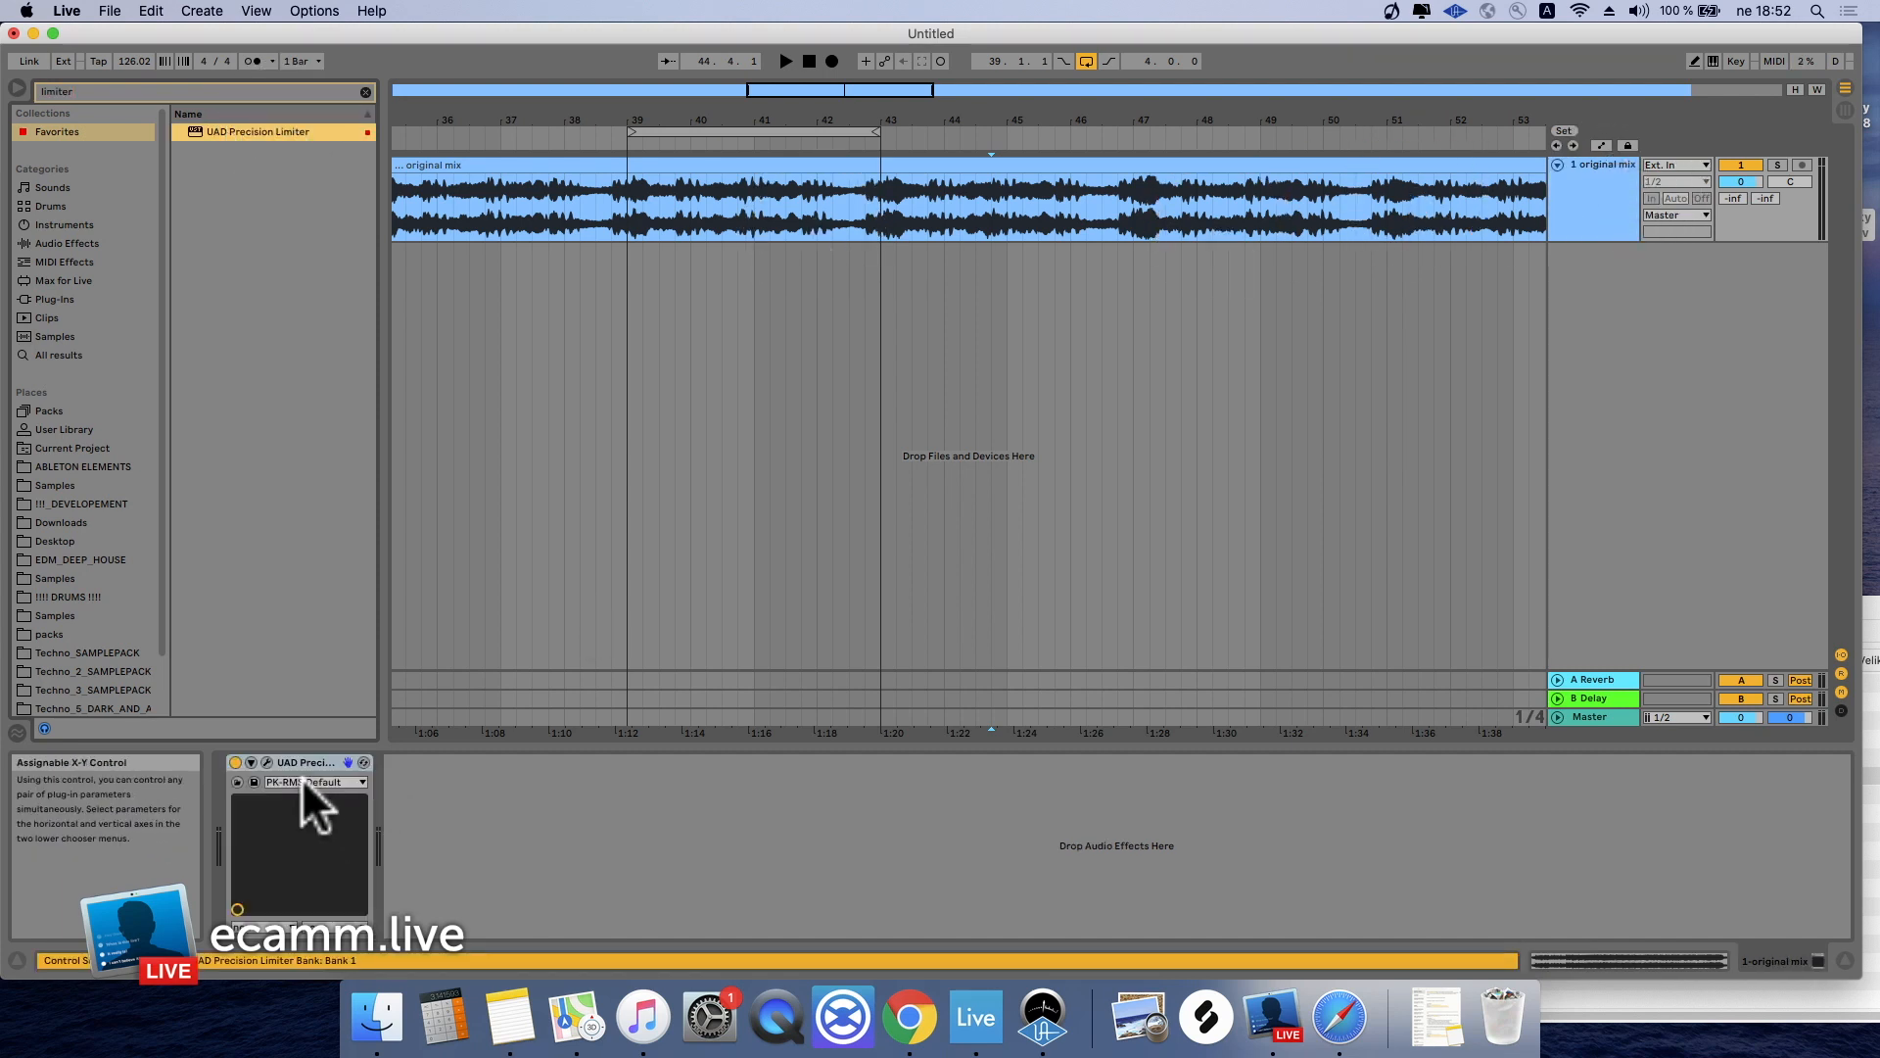
Open the Precision Limiter's window, place it over the arrangement and play the track briefly to read its levels
click(266, 762)
key(space)
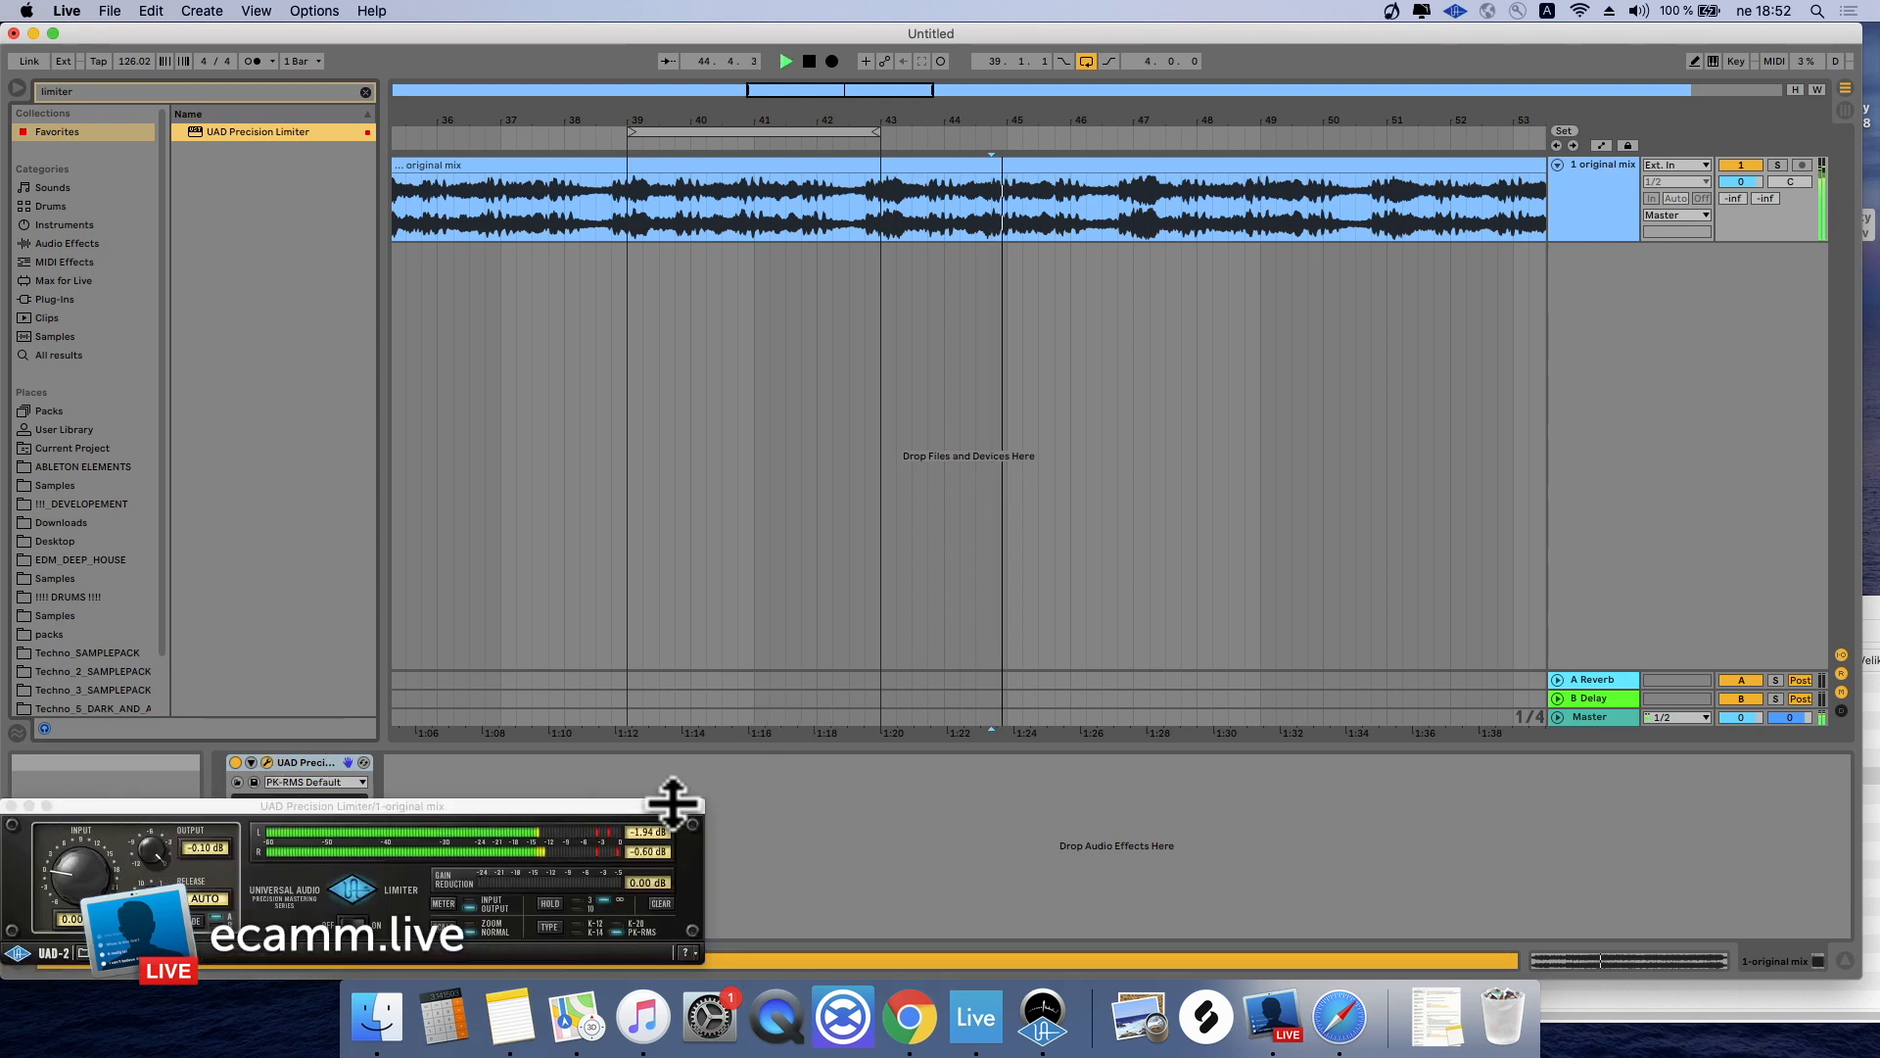
drag(684, 791, 1224, 424)
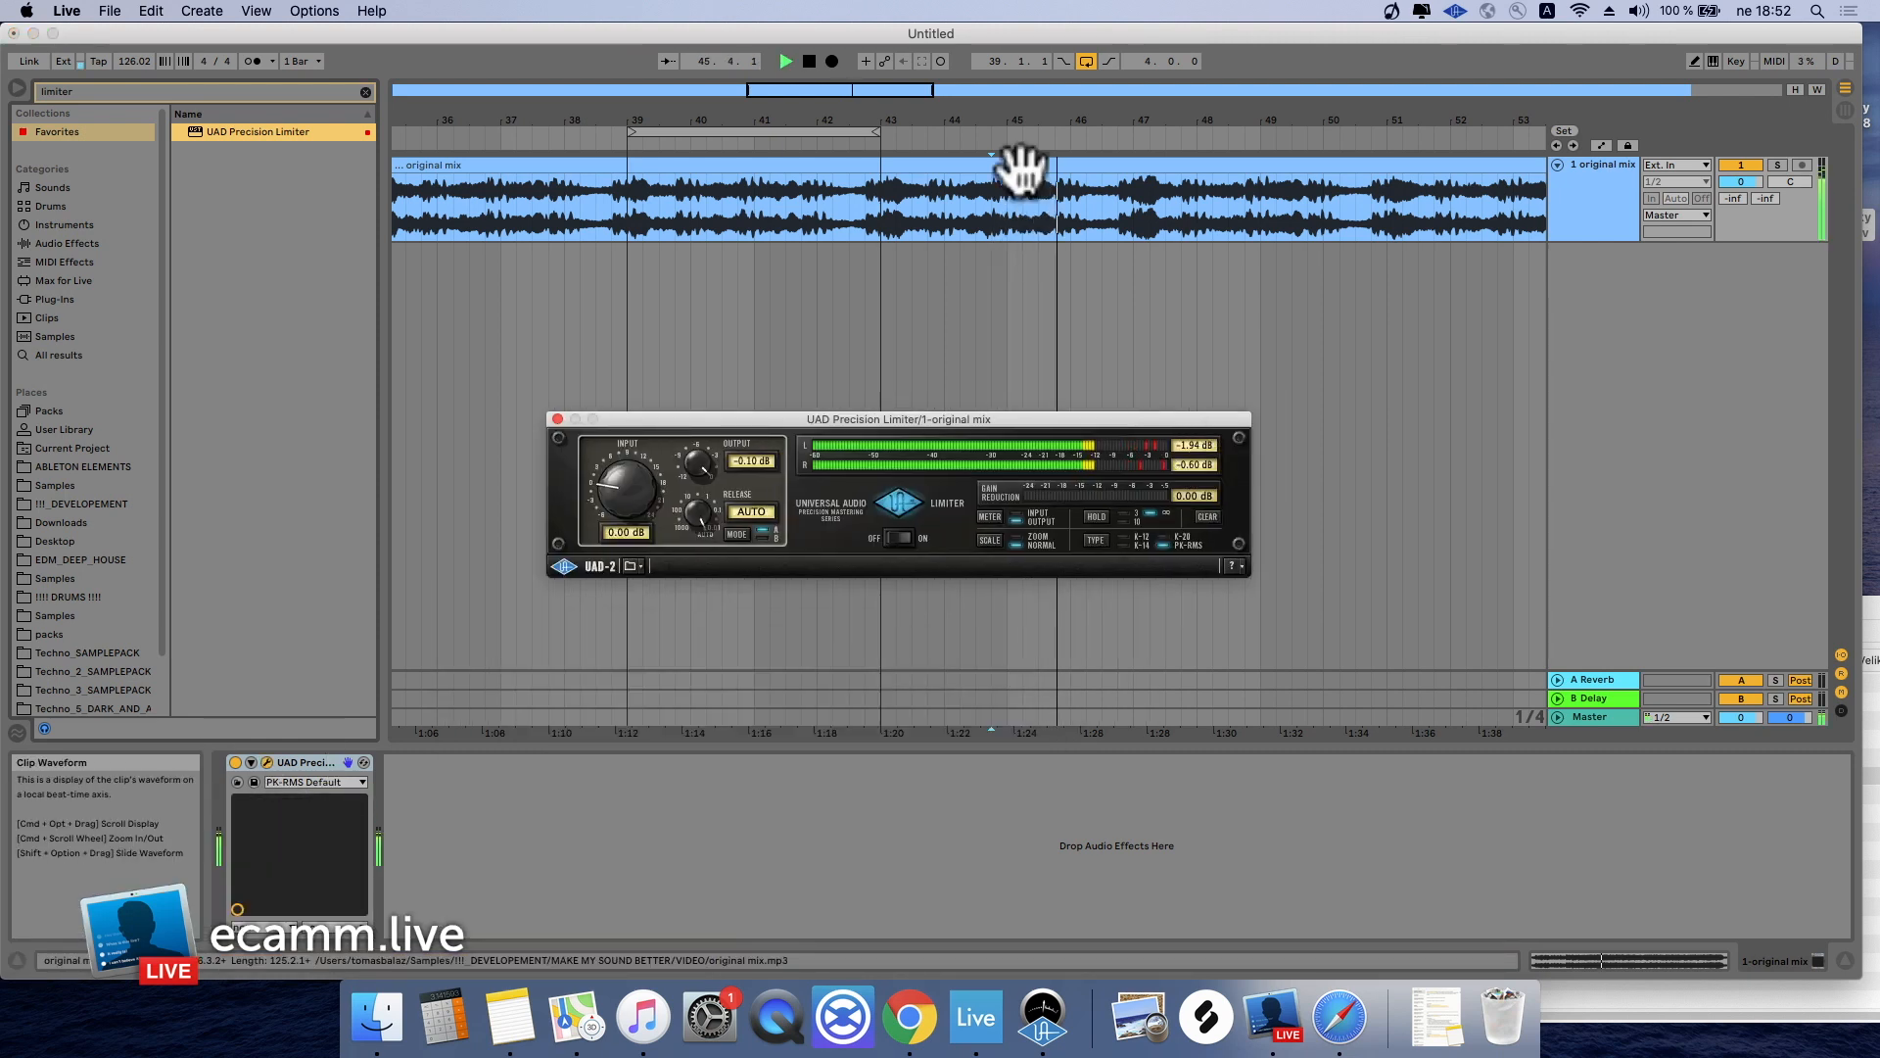
click(786, 167)
key(space)
Move the Tonal Balance Control 2 window aside and deactivate the device on the Master
click(1594, 717)
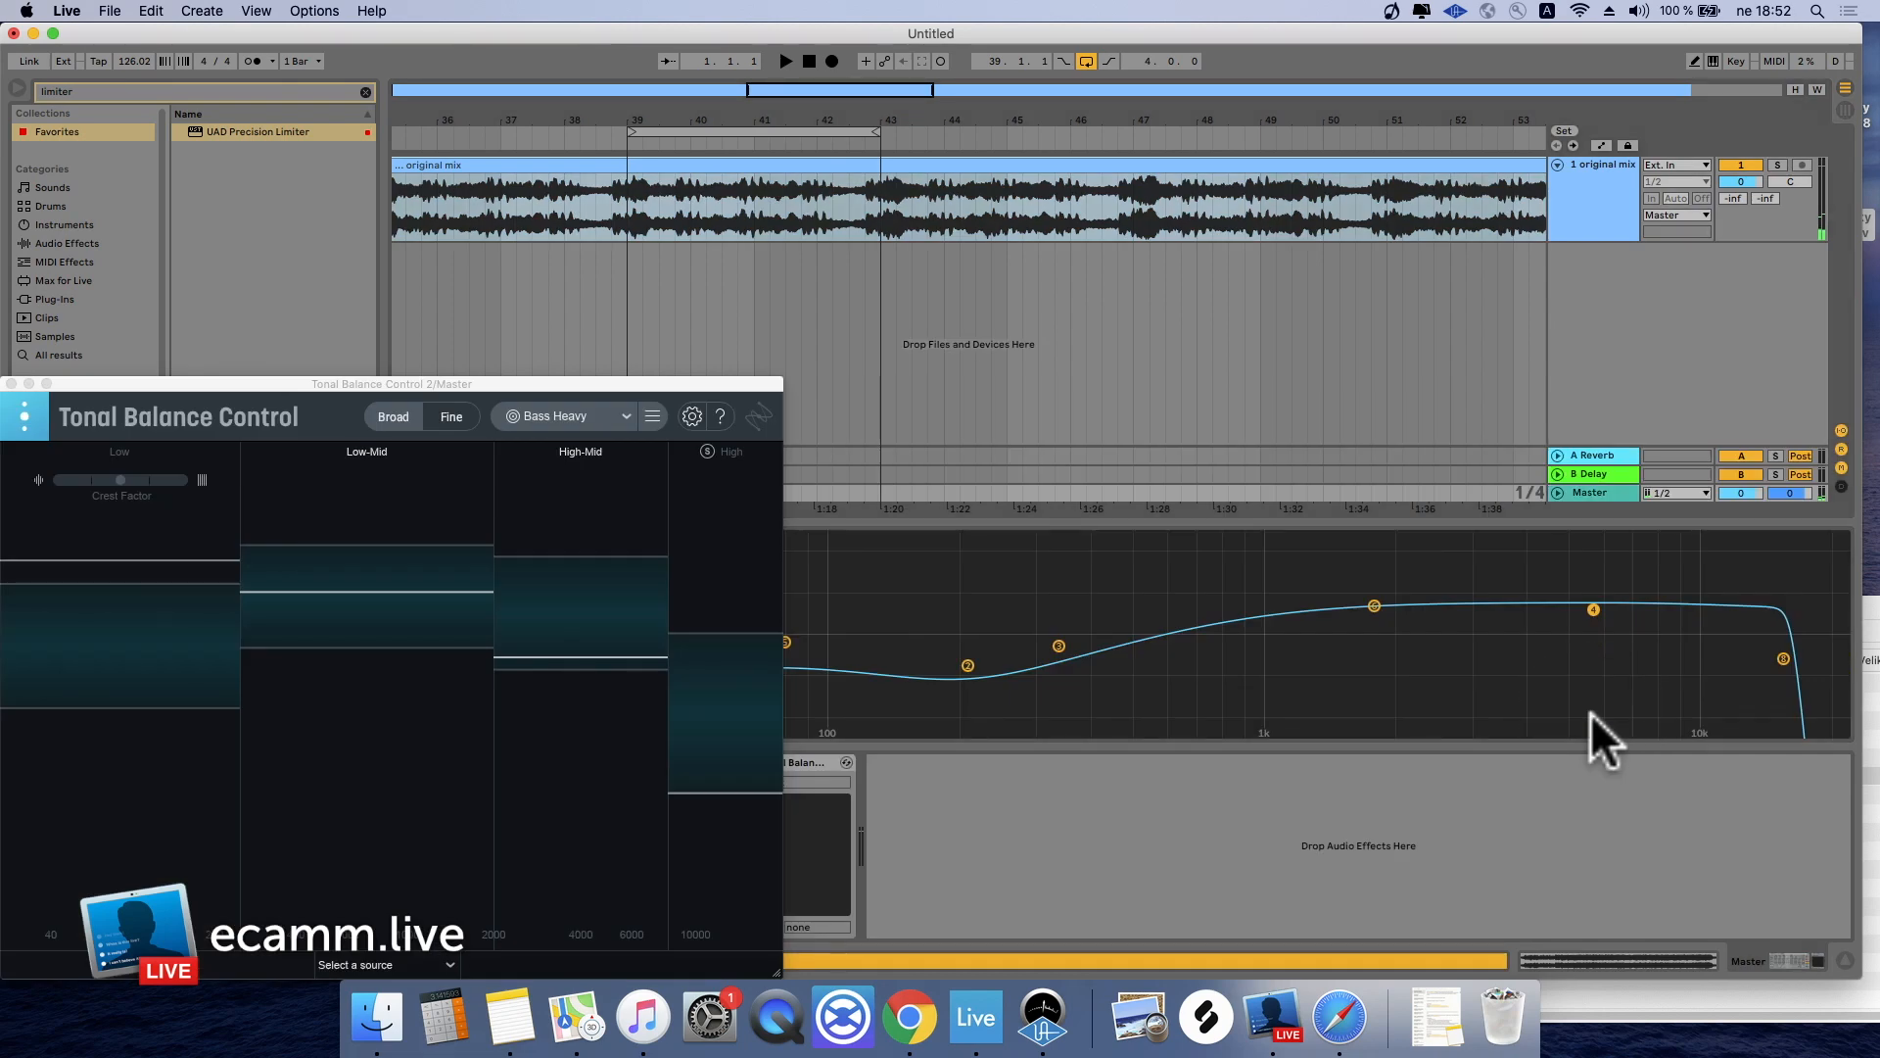
drag(637, 387, 57, 910)
click(718, 761)
Open the original mix clip's sample settings, play the loop from bar 39 to 43 and reset the limiter's peak meters to read the levels
click(636, 208)
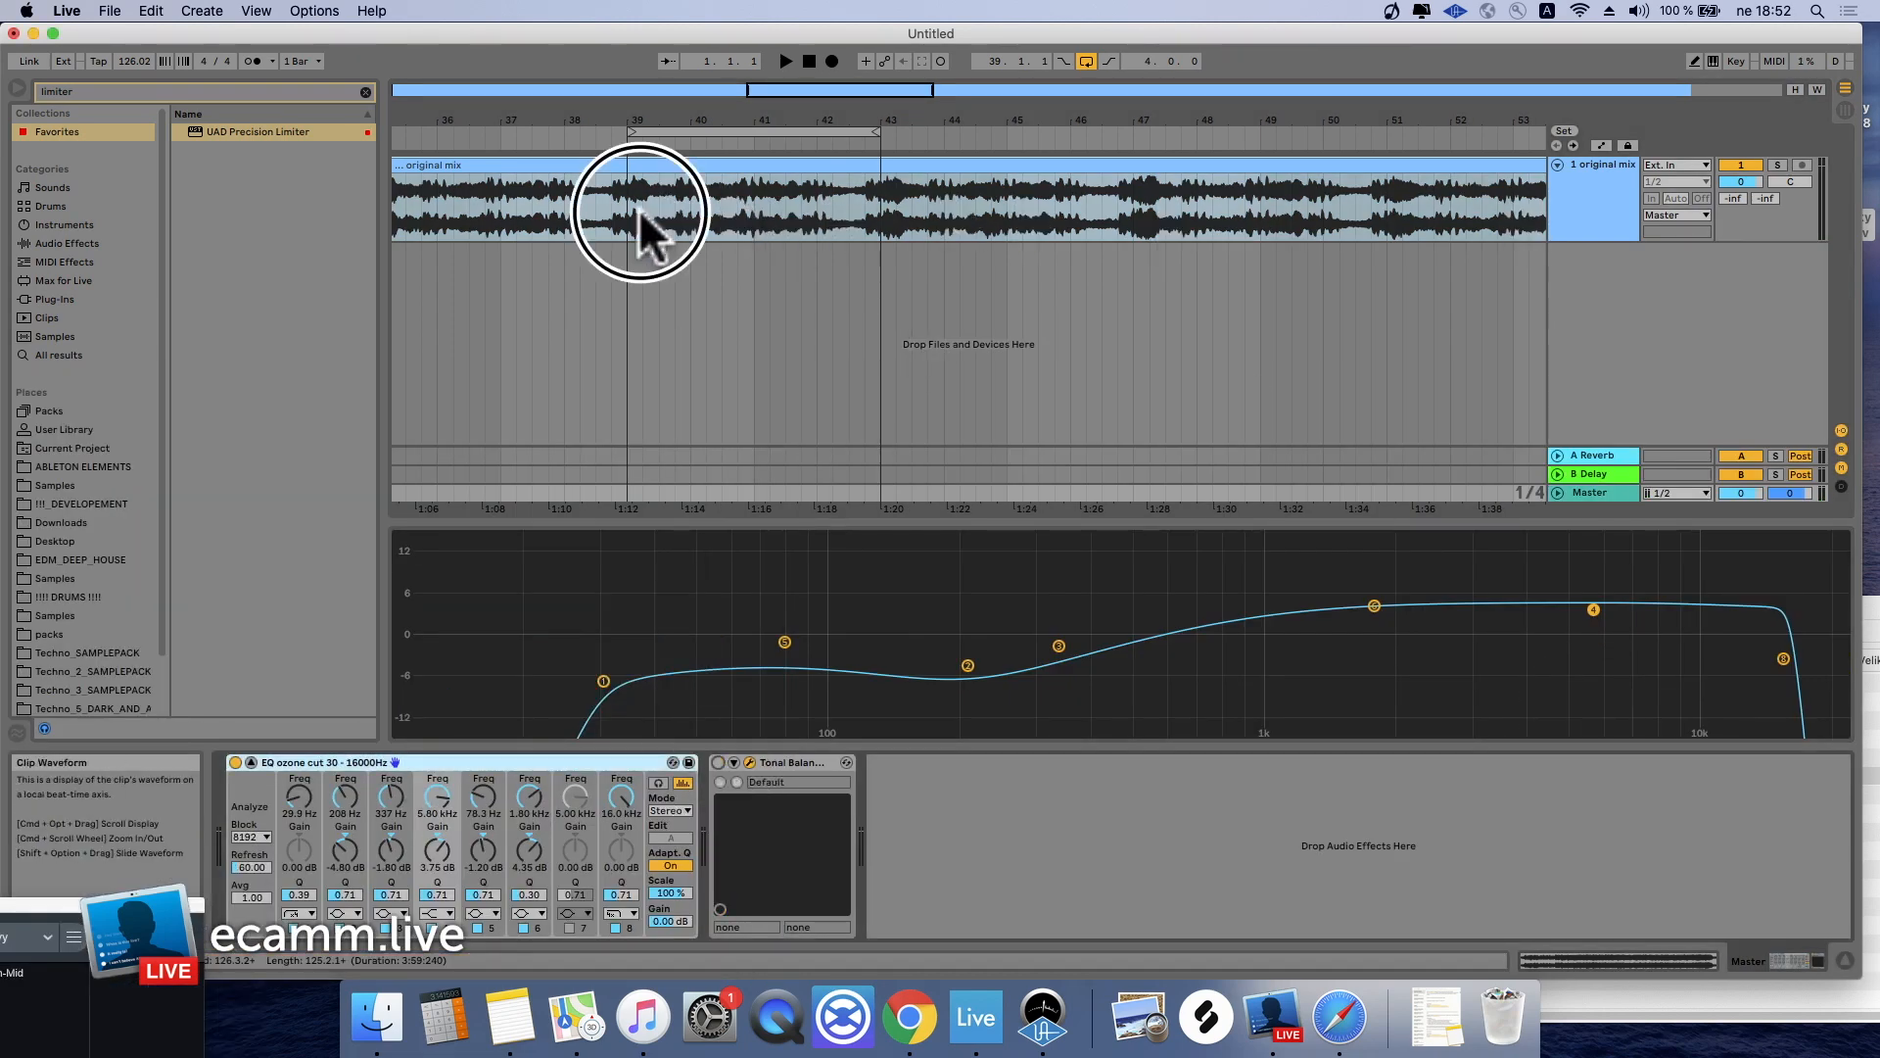
double_click(1360, 165)
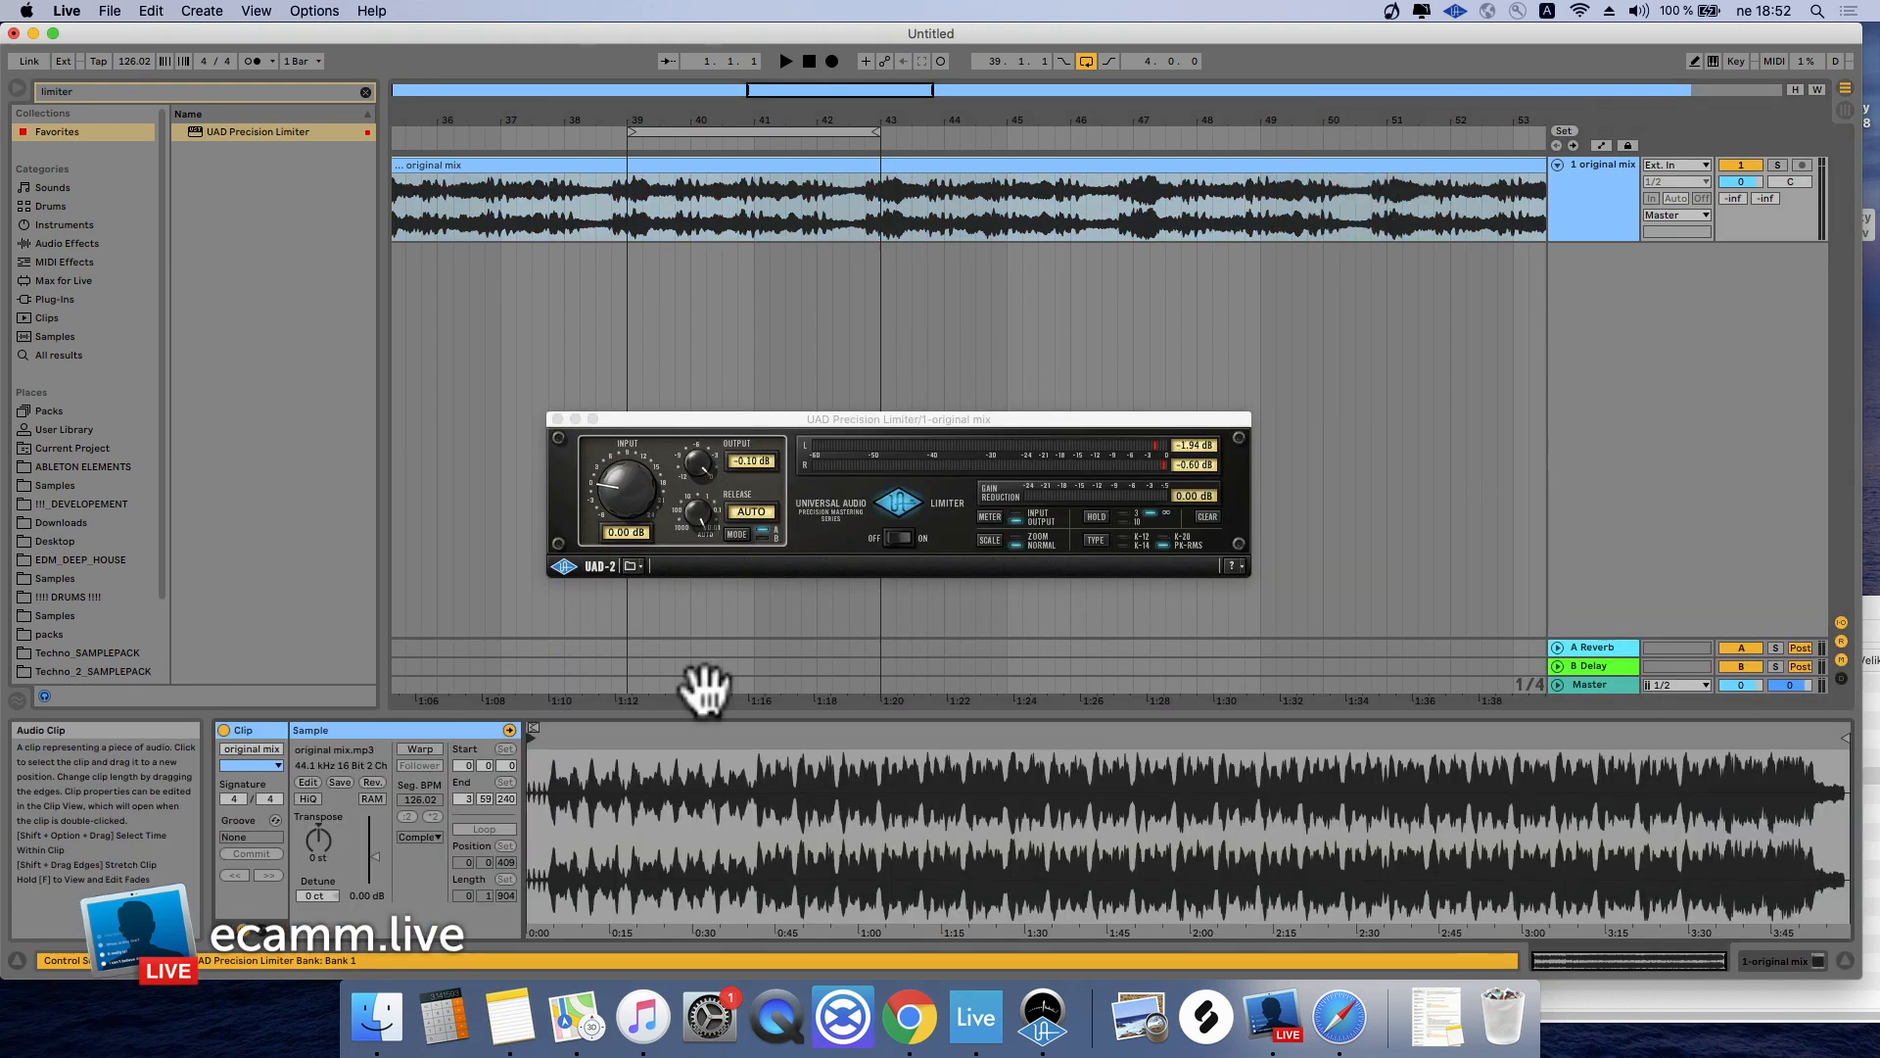
key(space)
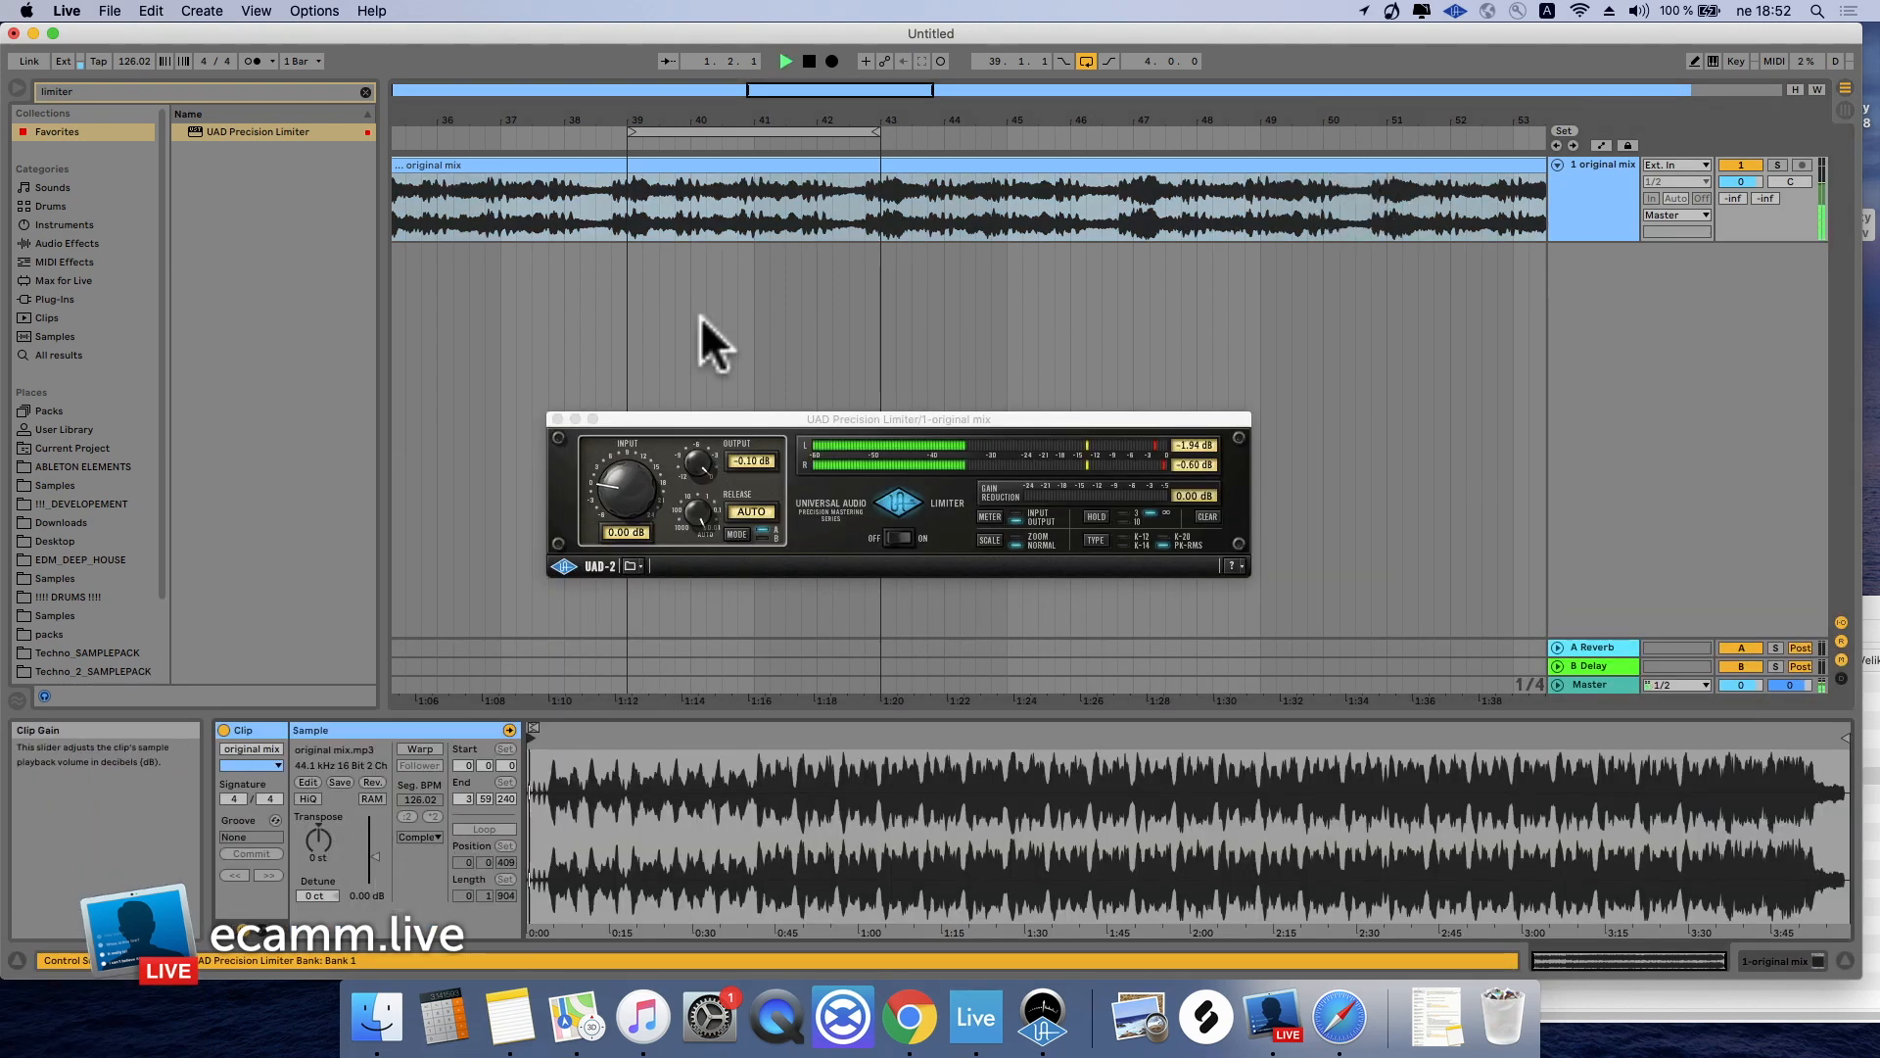
click(788, 132)
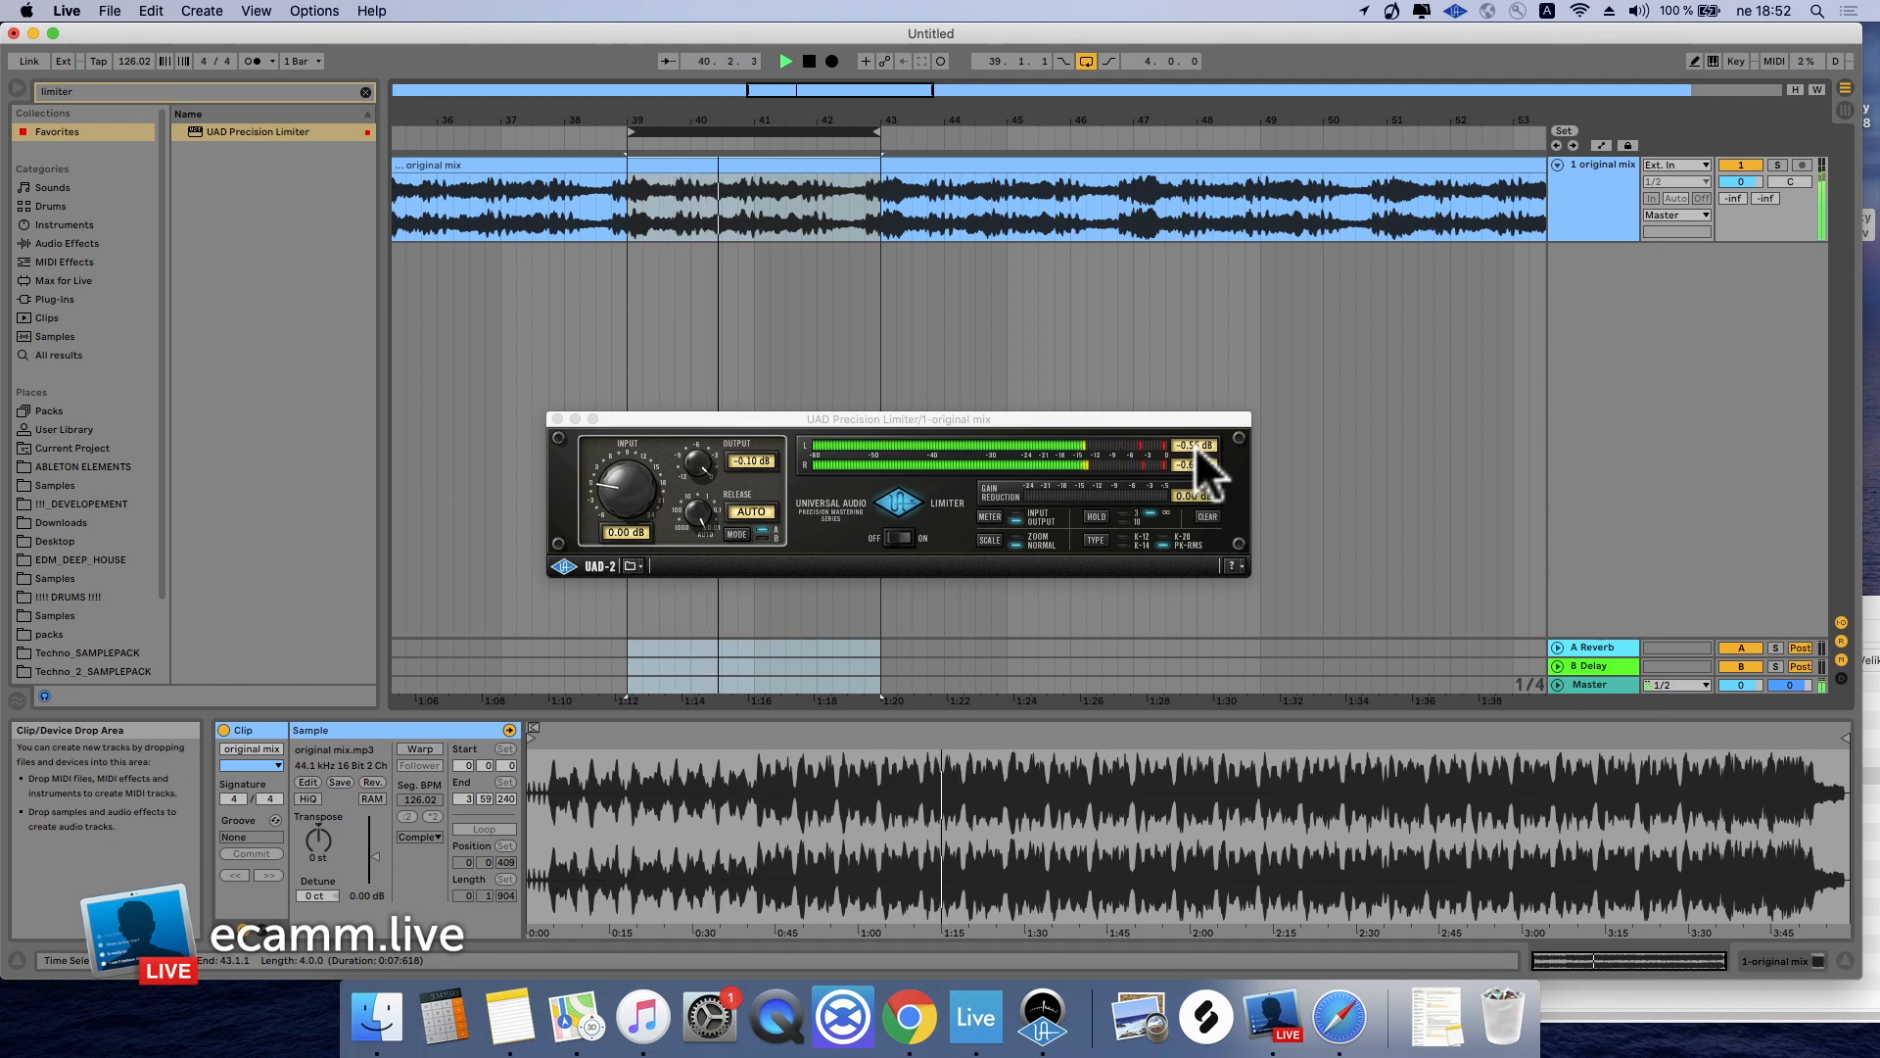
click(1202, 513)
click(1202, 513)
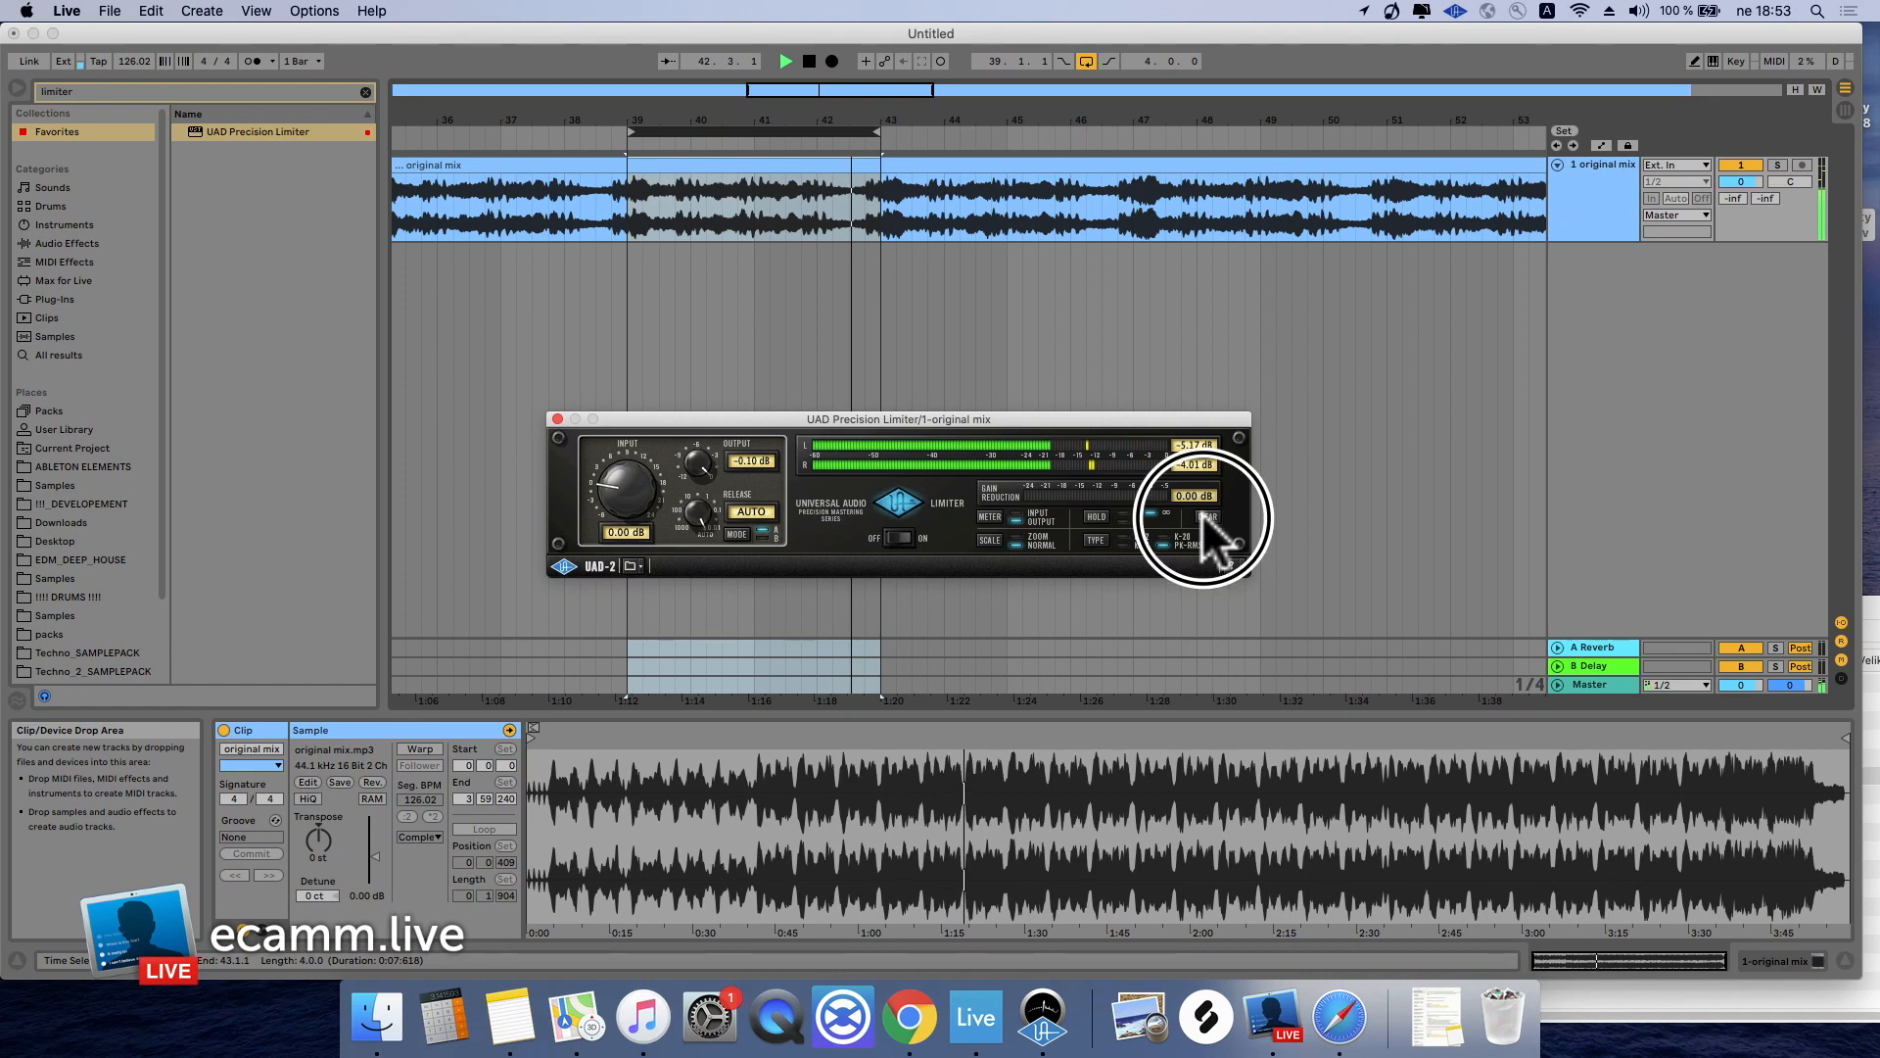
click(1203, 513)
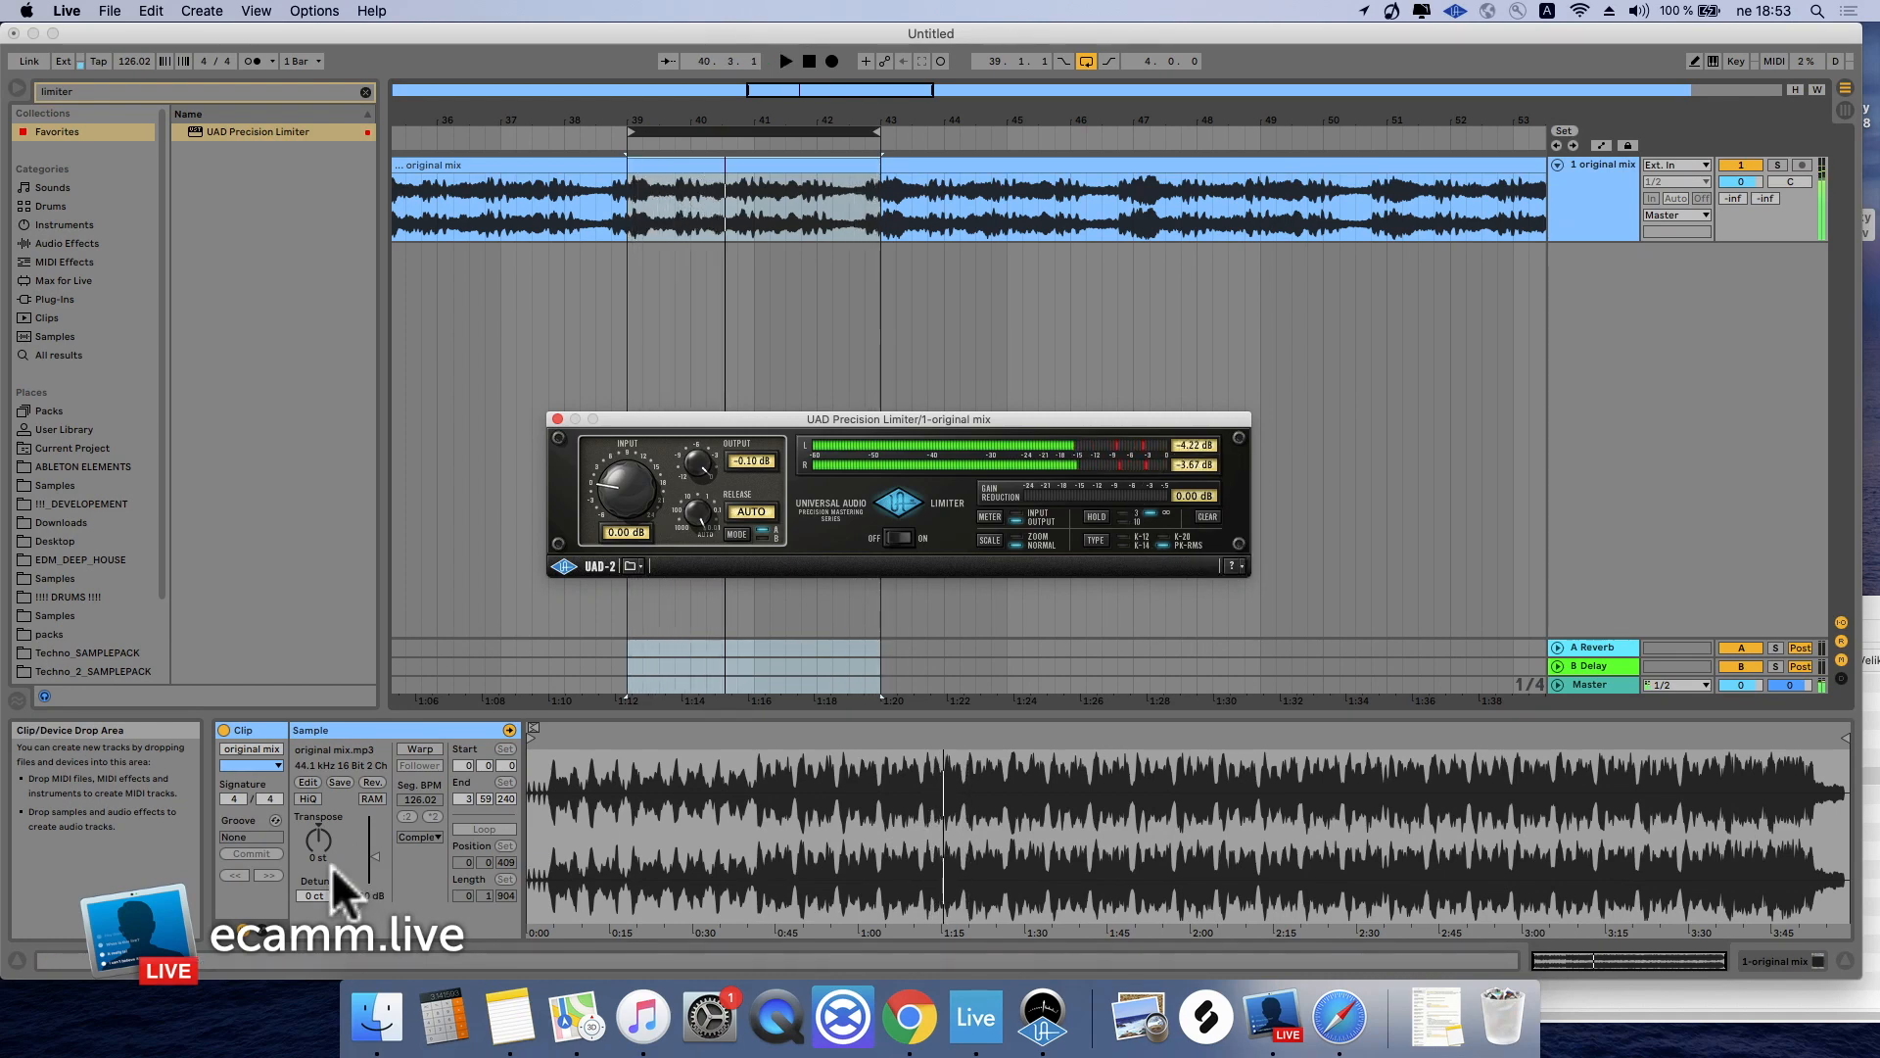
Set the clip gain to -4.05 dB and replay the loop, resetting the limiter's peak meters to check the level
click(357, 859)
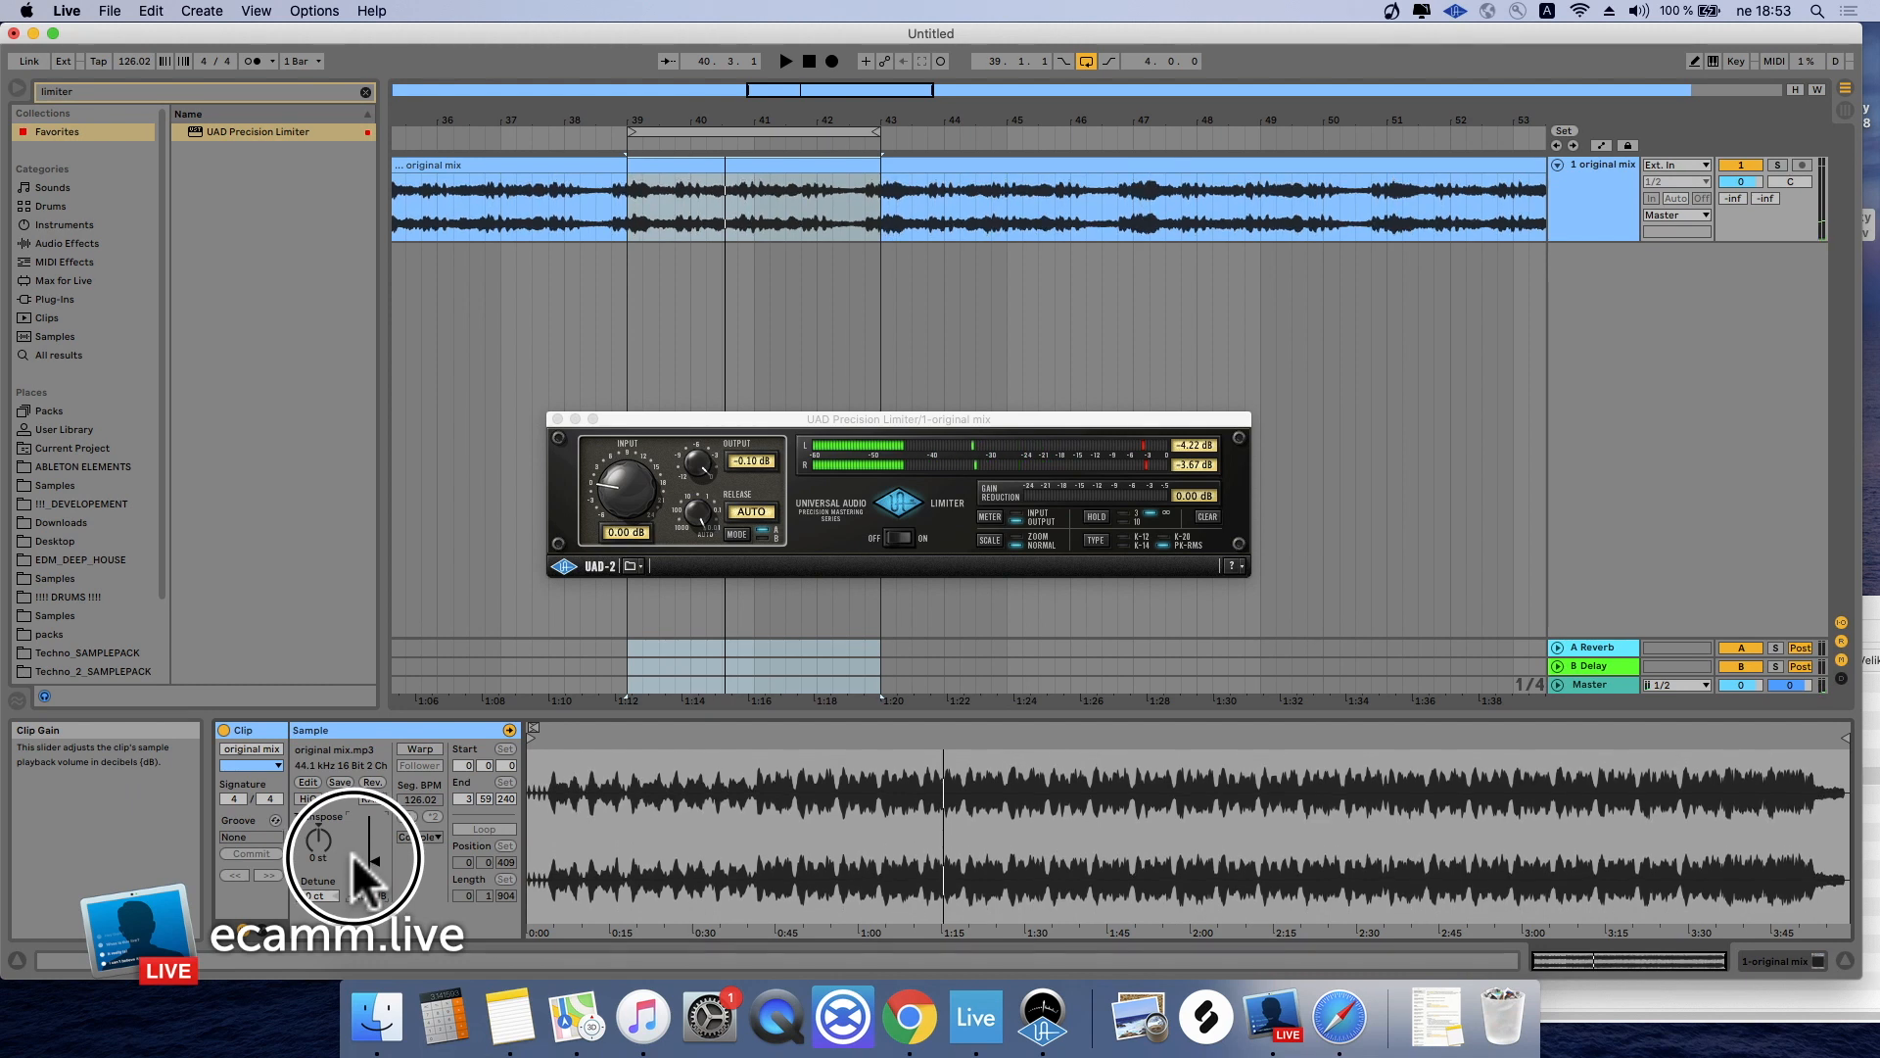
click(1205, 513)
key(space)
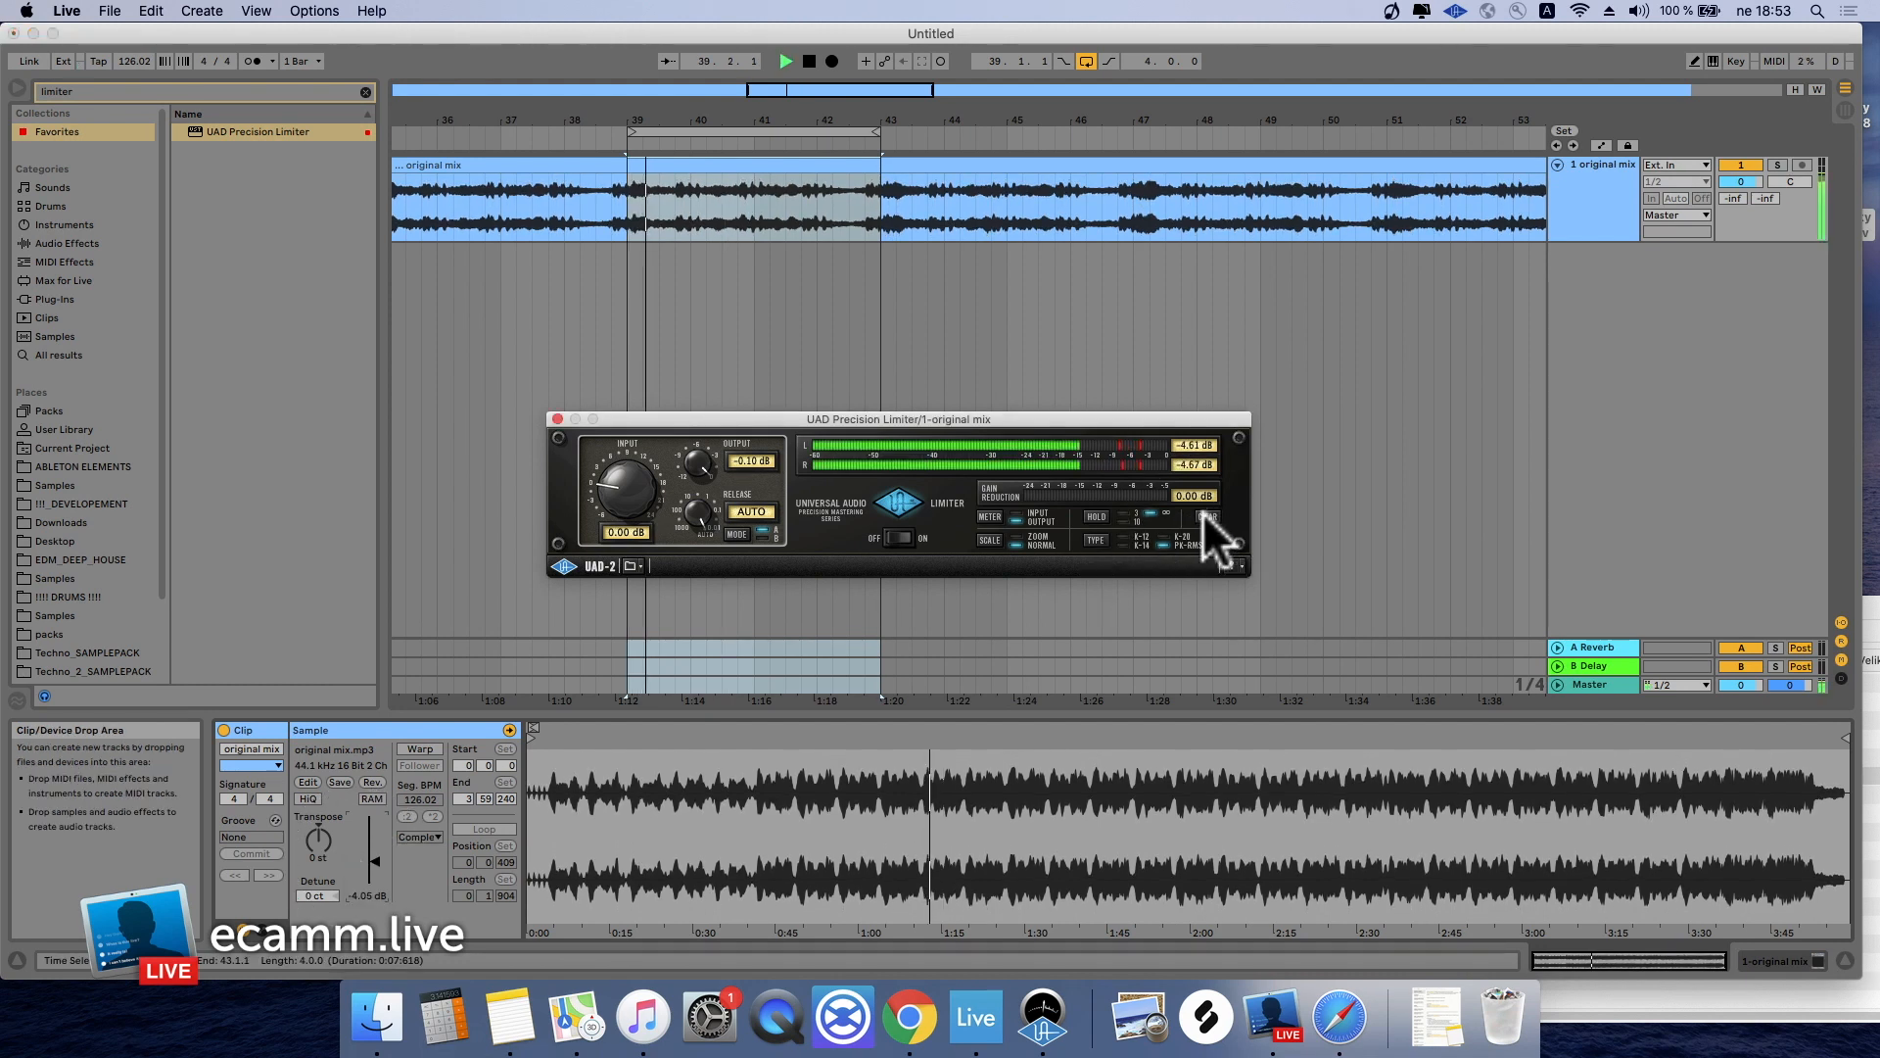
click(1203, 513)
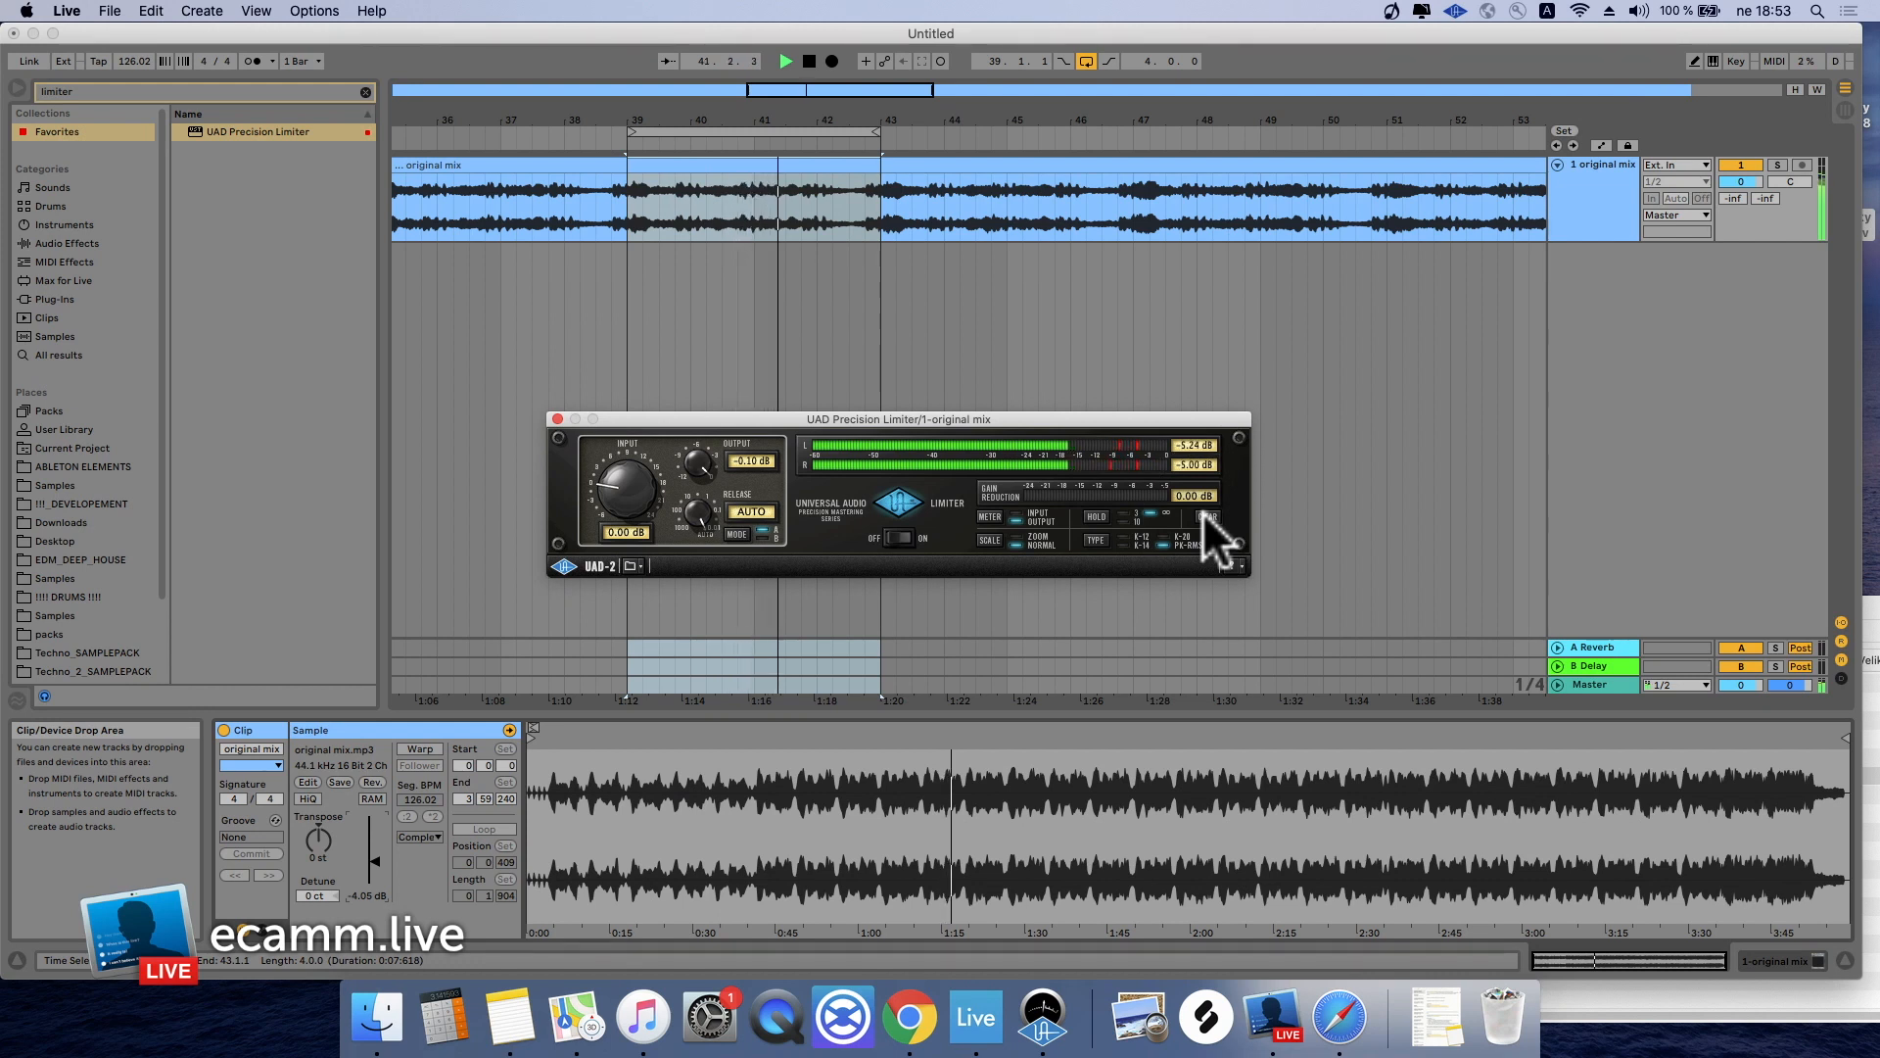
click(1202, 513)
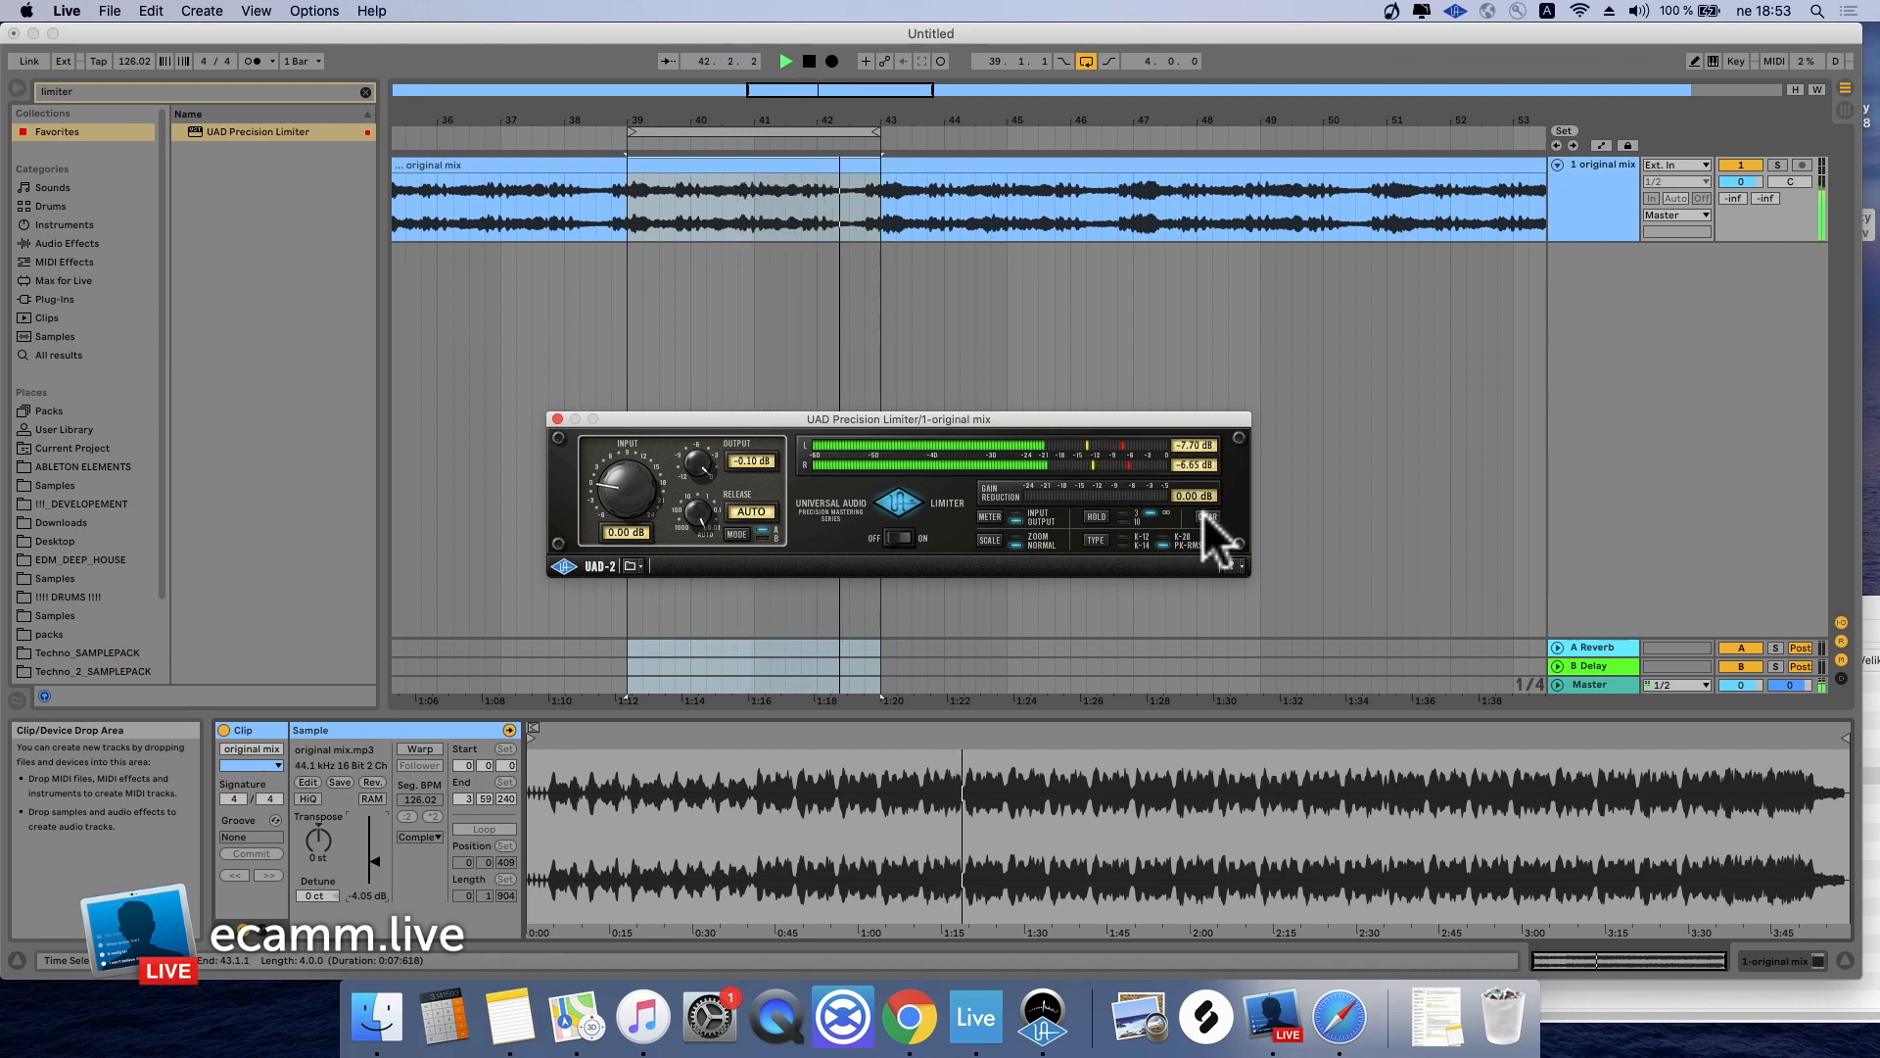
Set the original mix clip's gain to -3.20 dB and stop playback
click(375, 858)
drag(374, 857, 359, 856)
key(space)
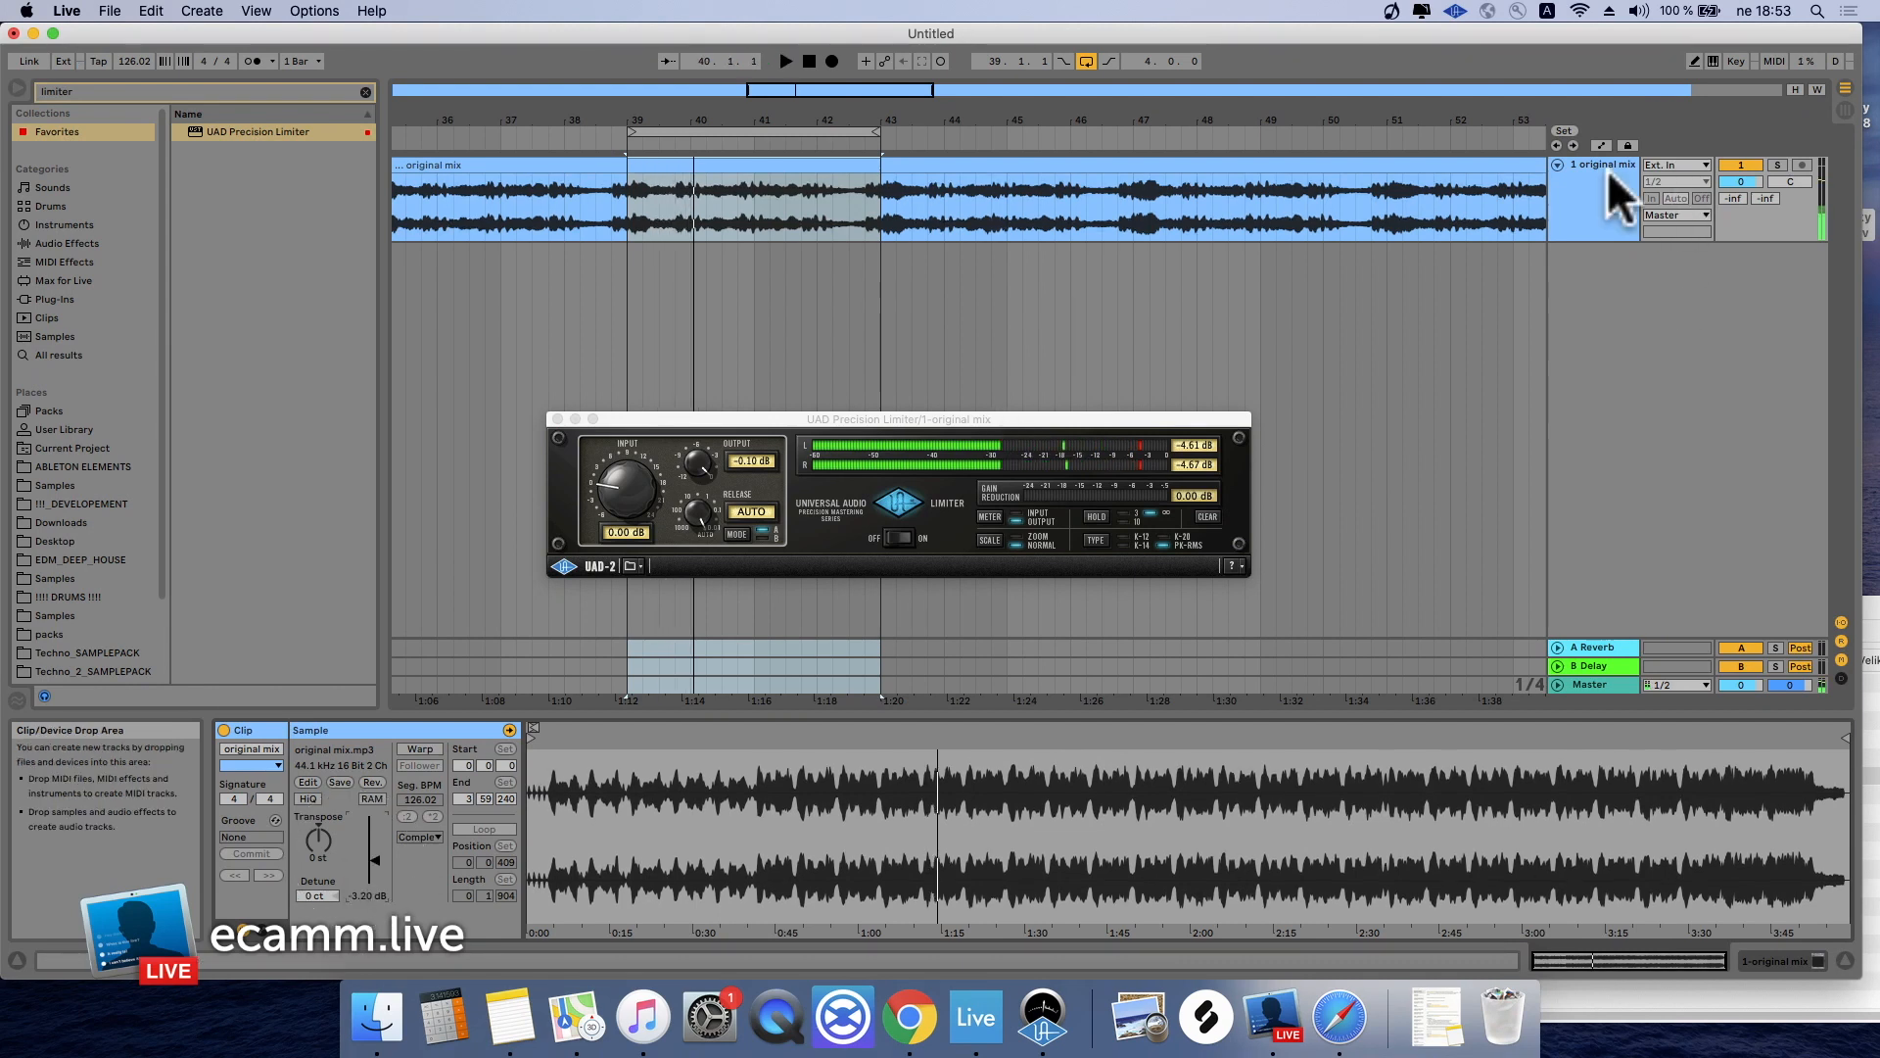
Search the browser for "ozo" and add Ozone 9 to the Master after Tonal Balance Control 2
click(1586, 184)
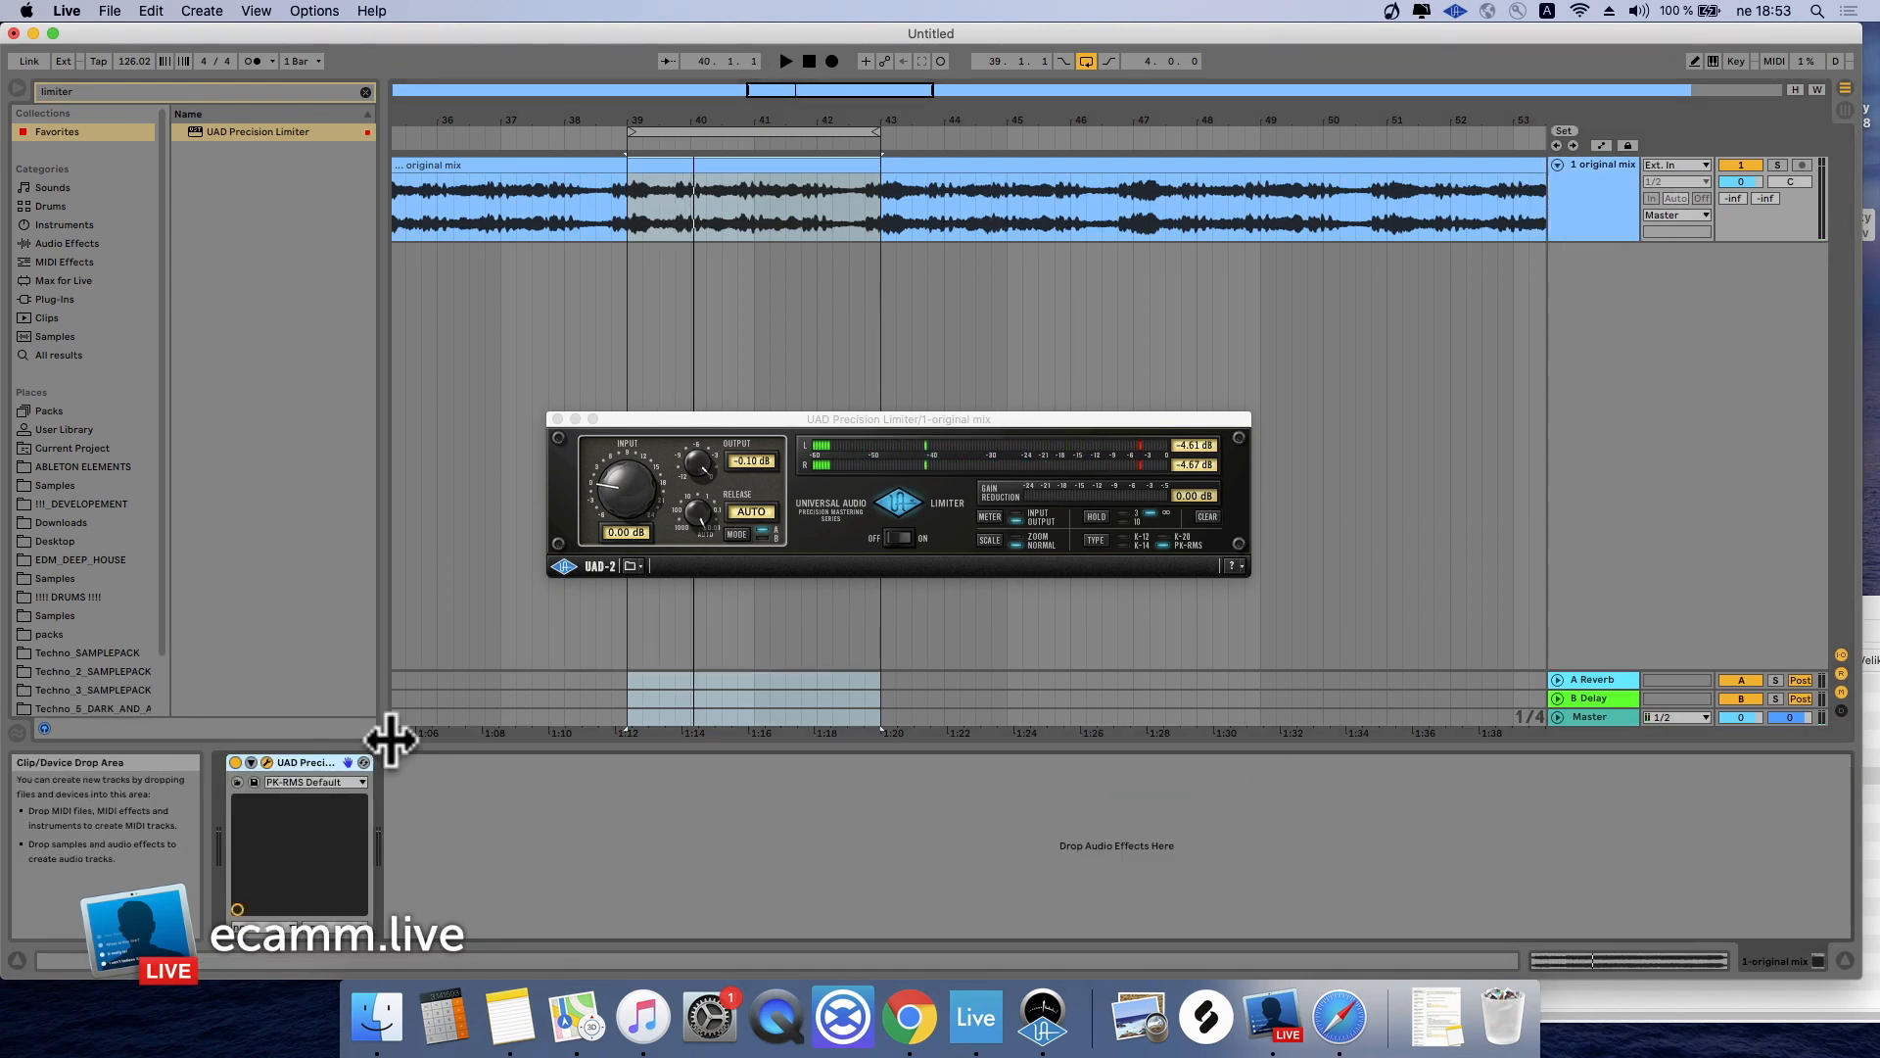
click(1611, 720)
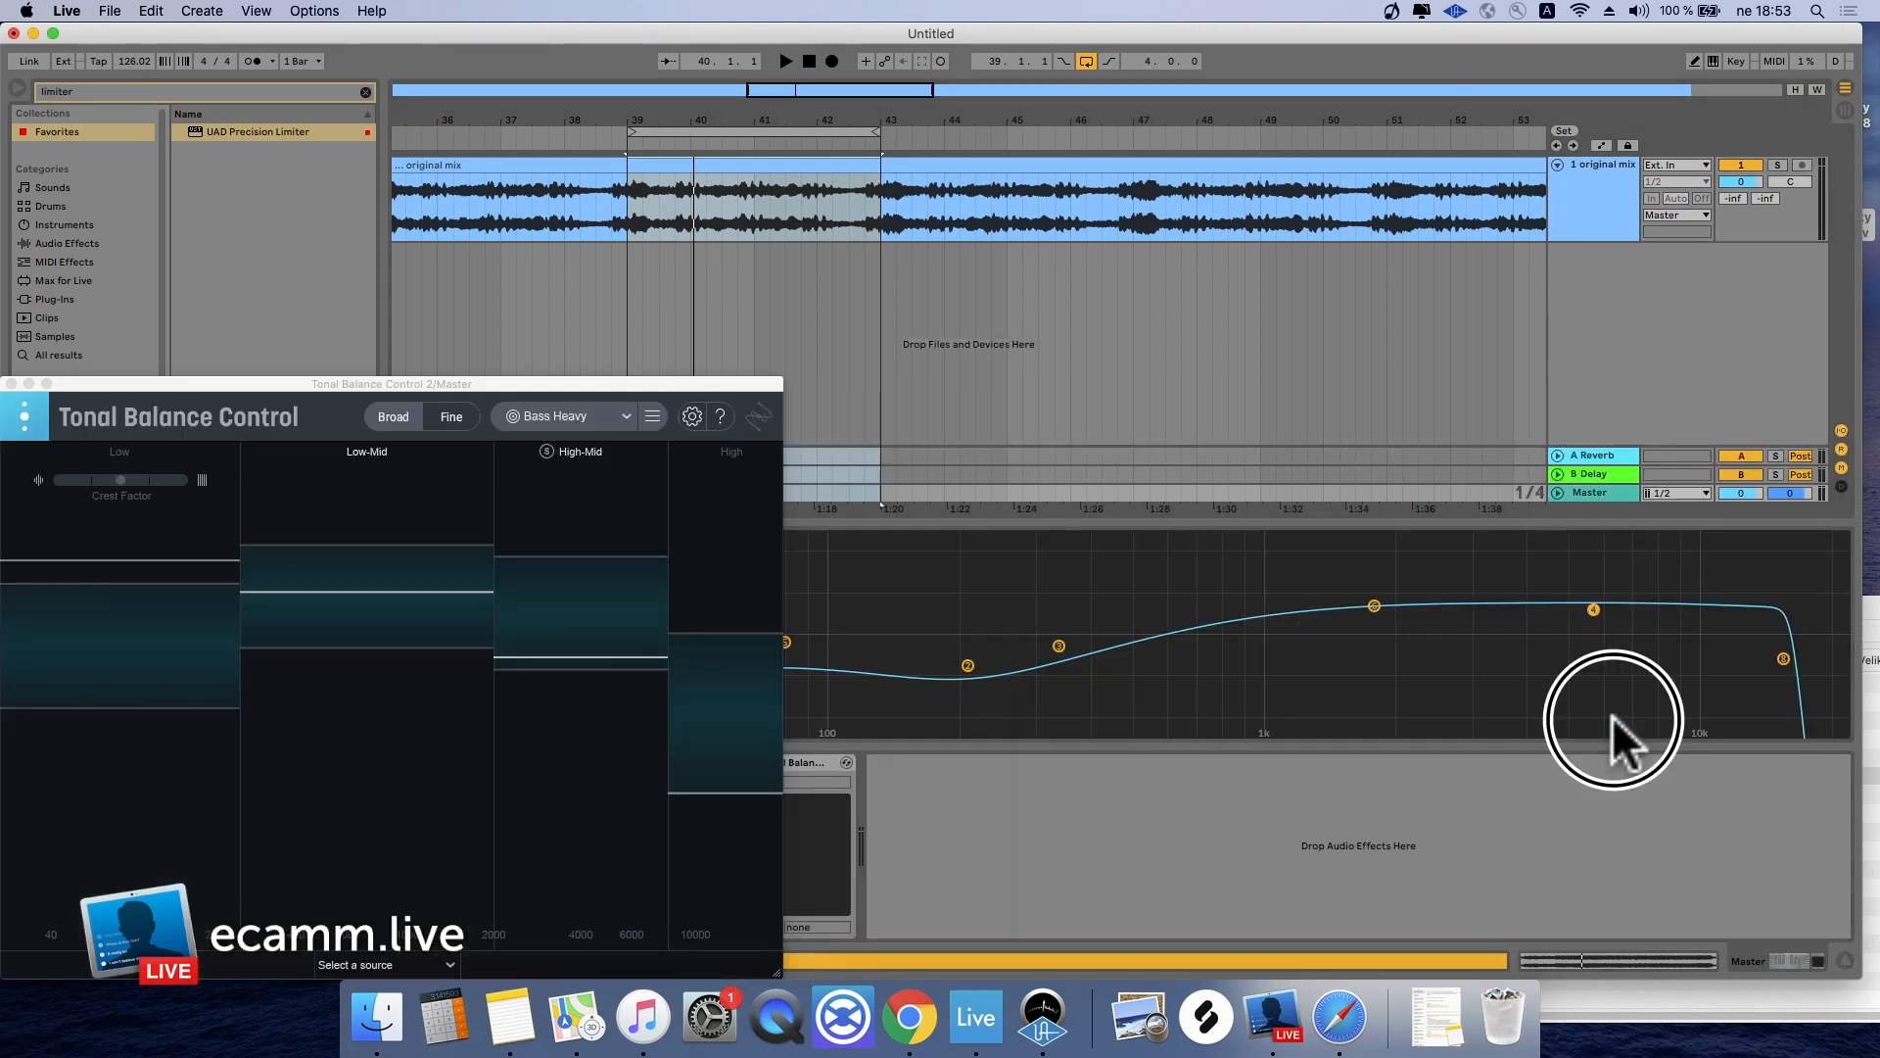
drag(731, 382, 96, 758)
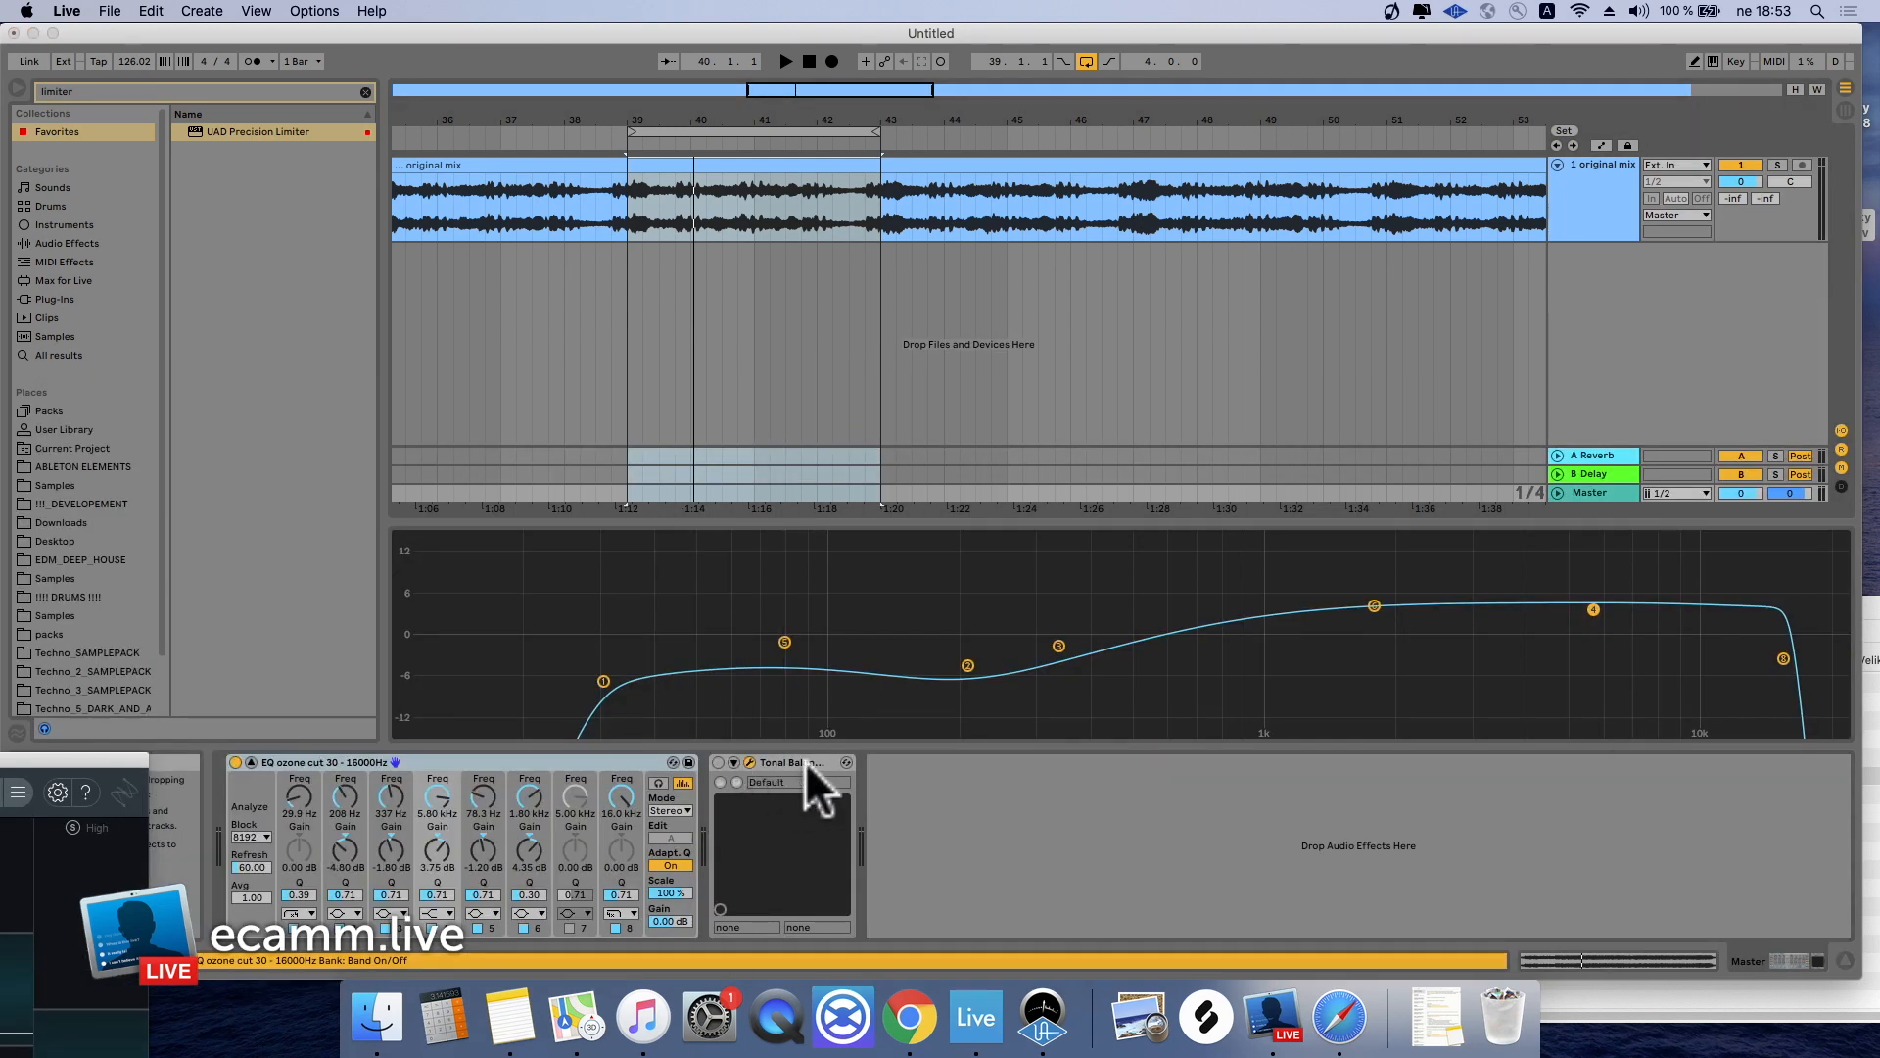
click(150, 90)
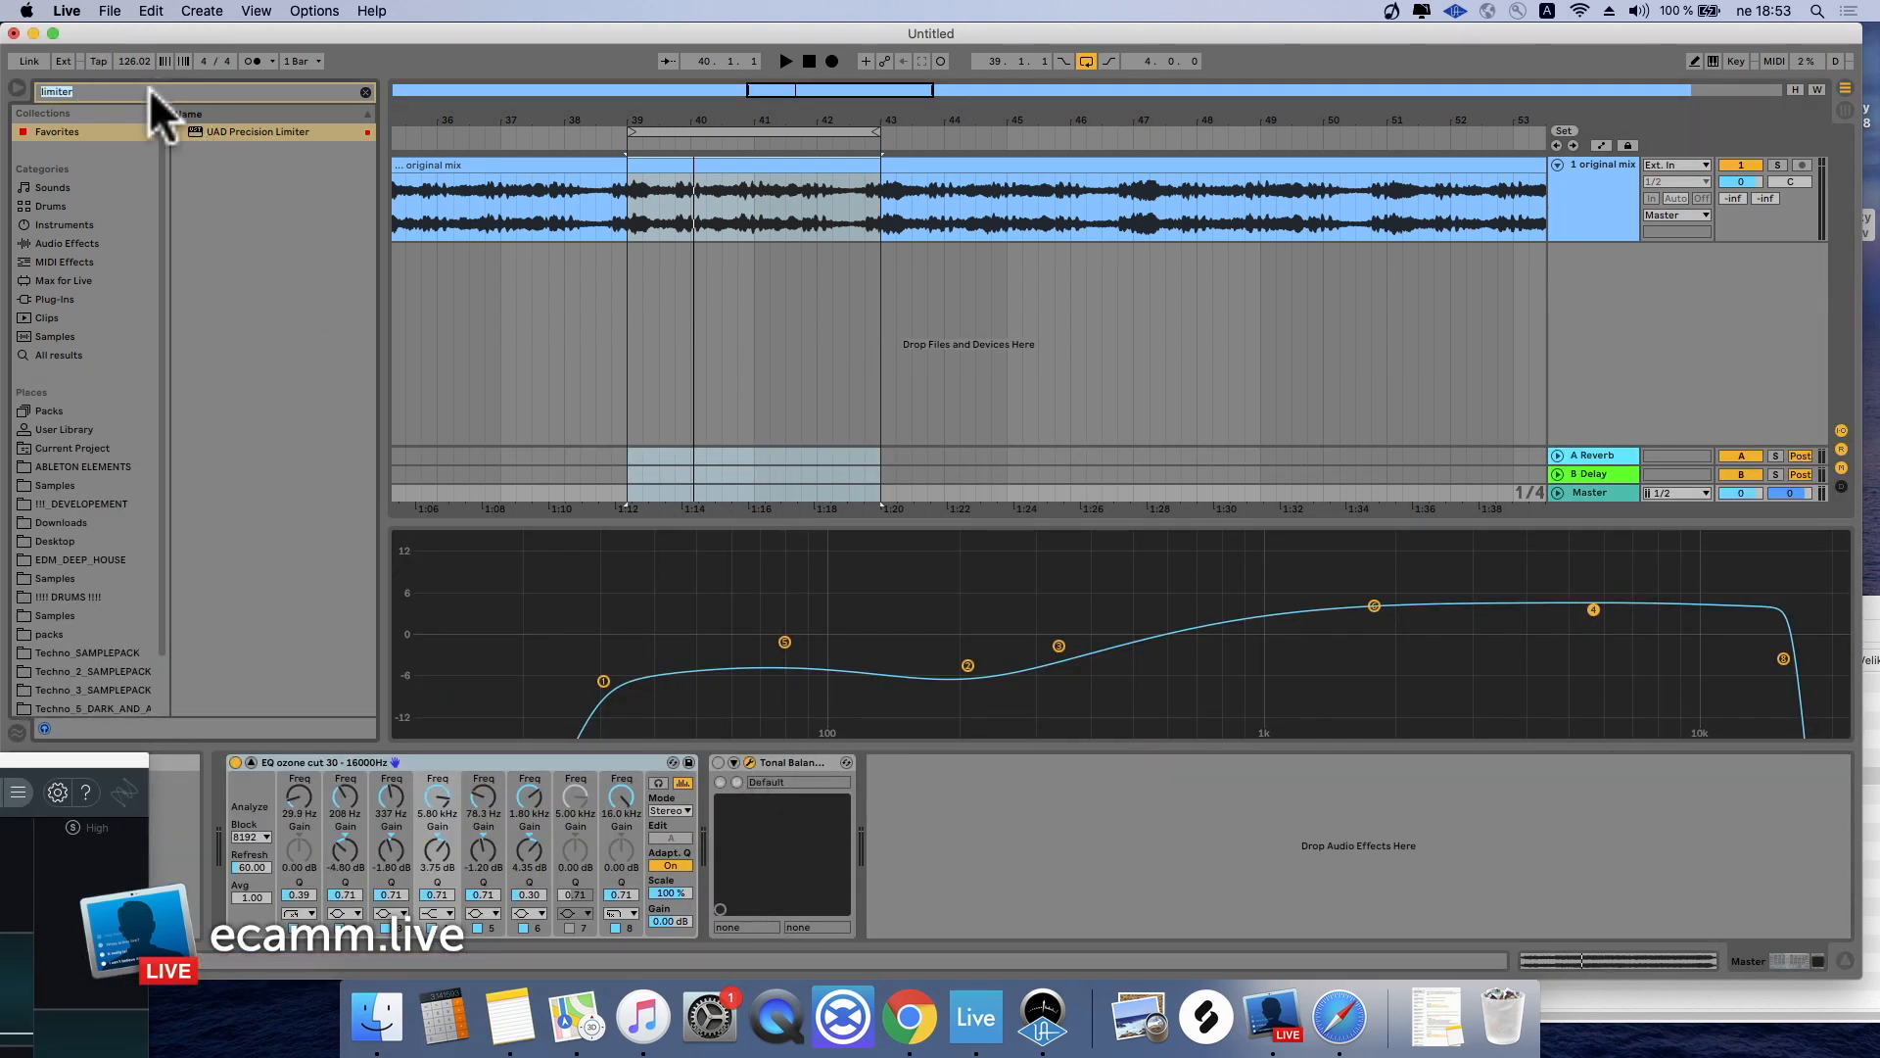
text(i)
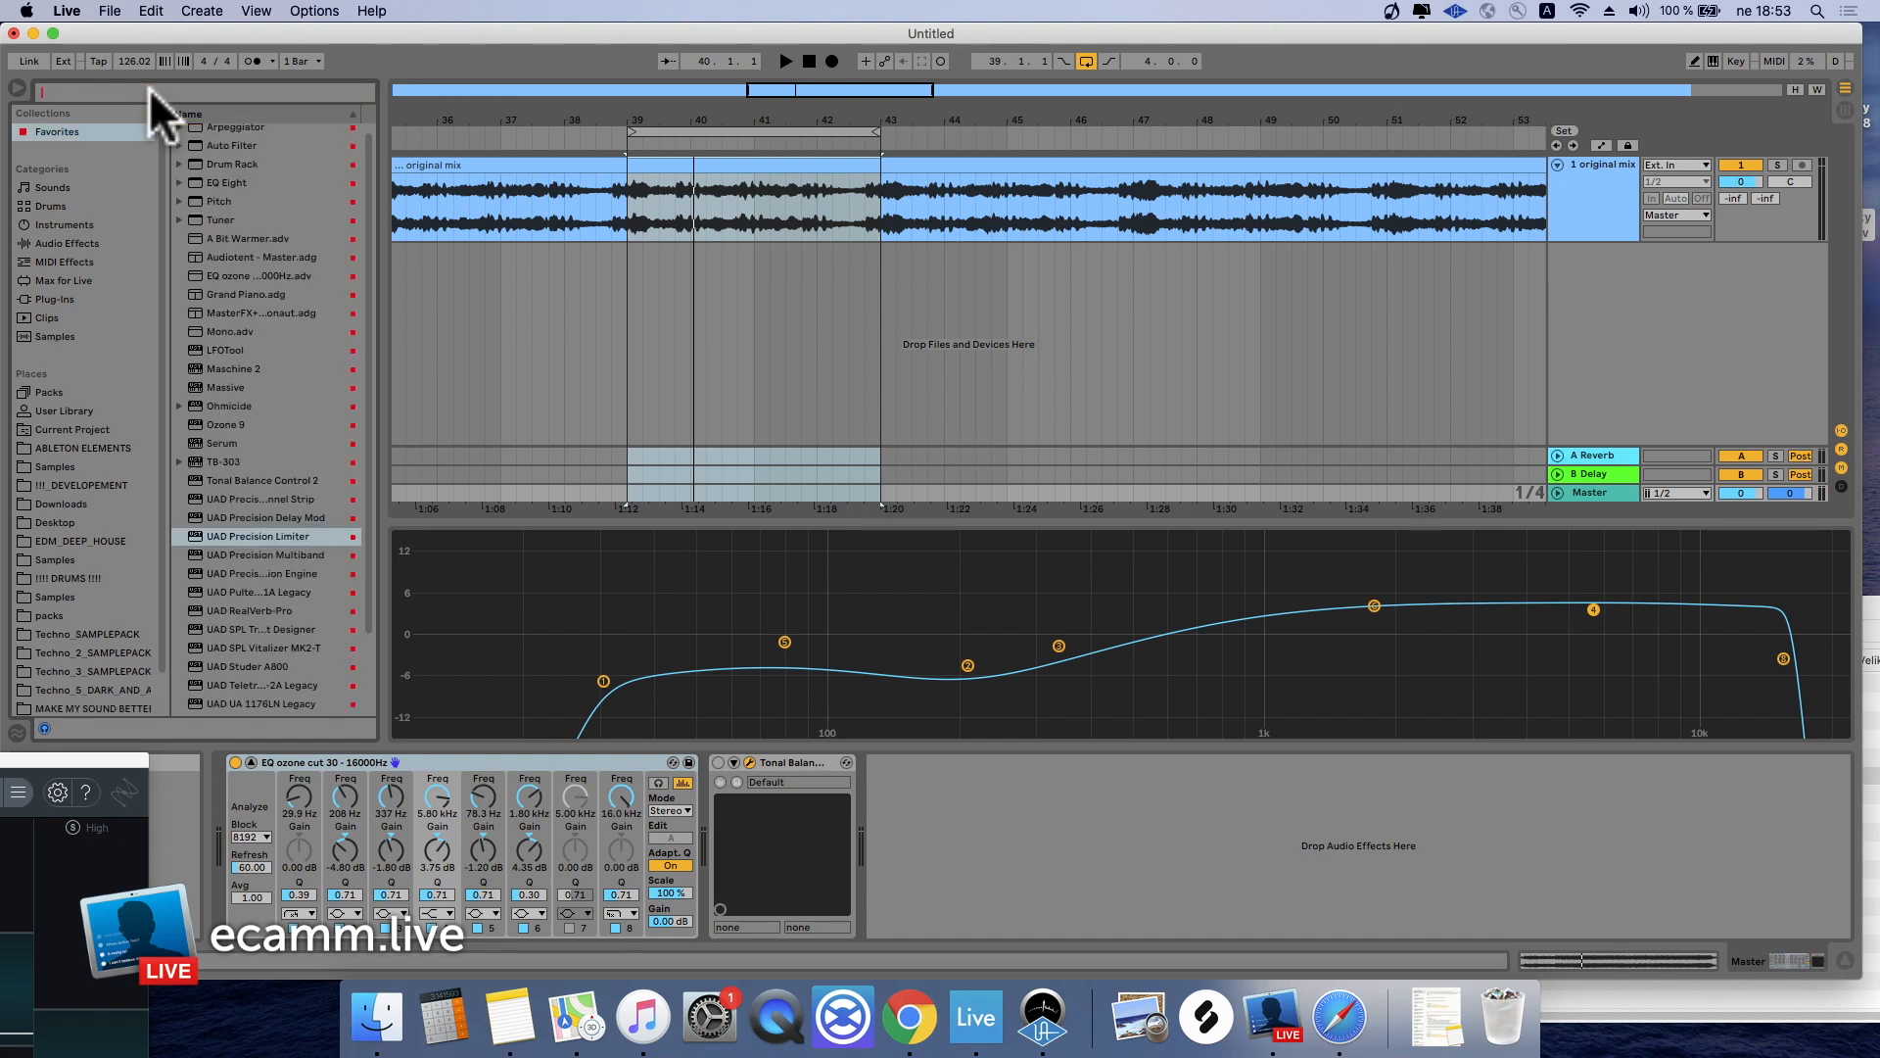
text(ozo)
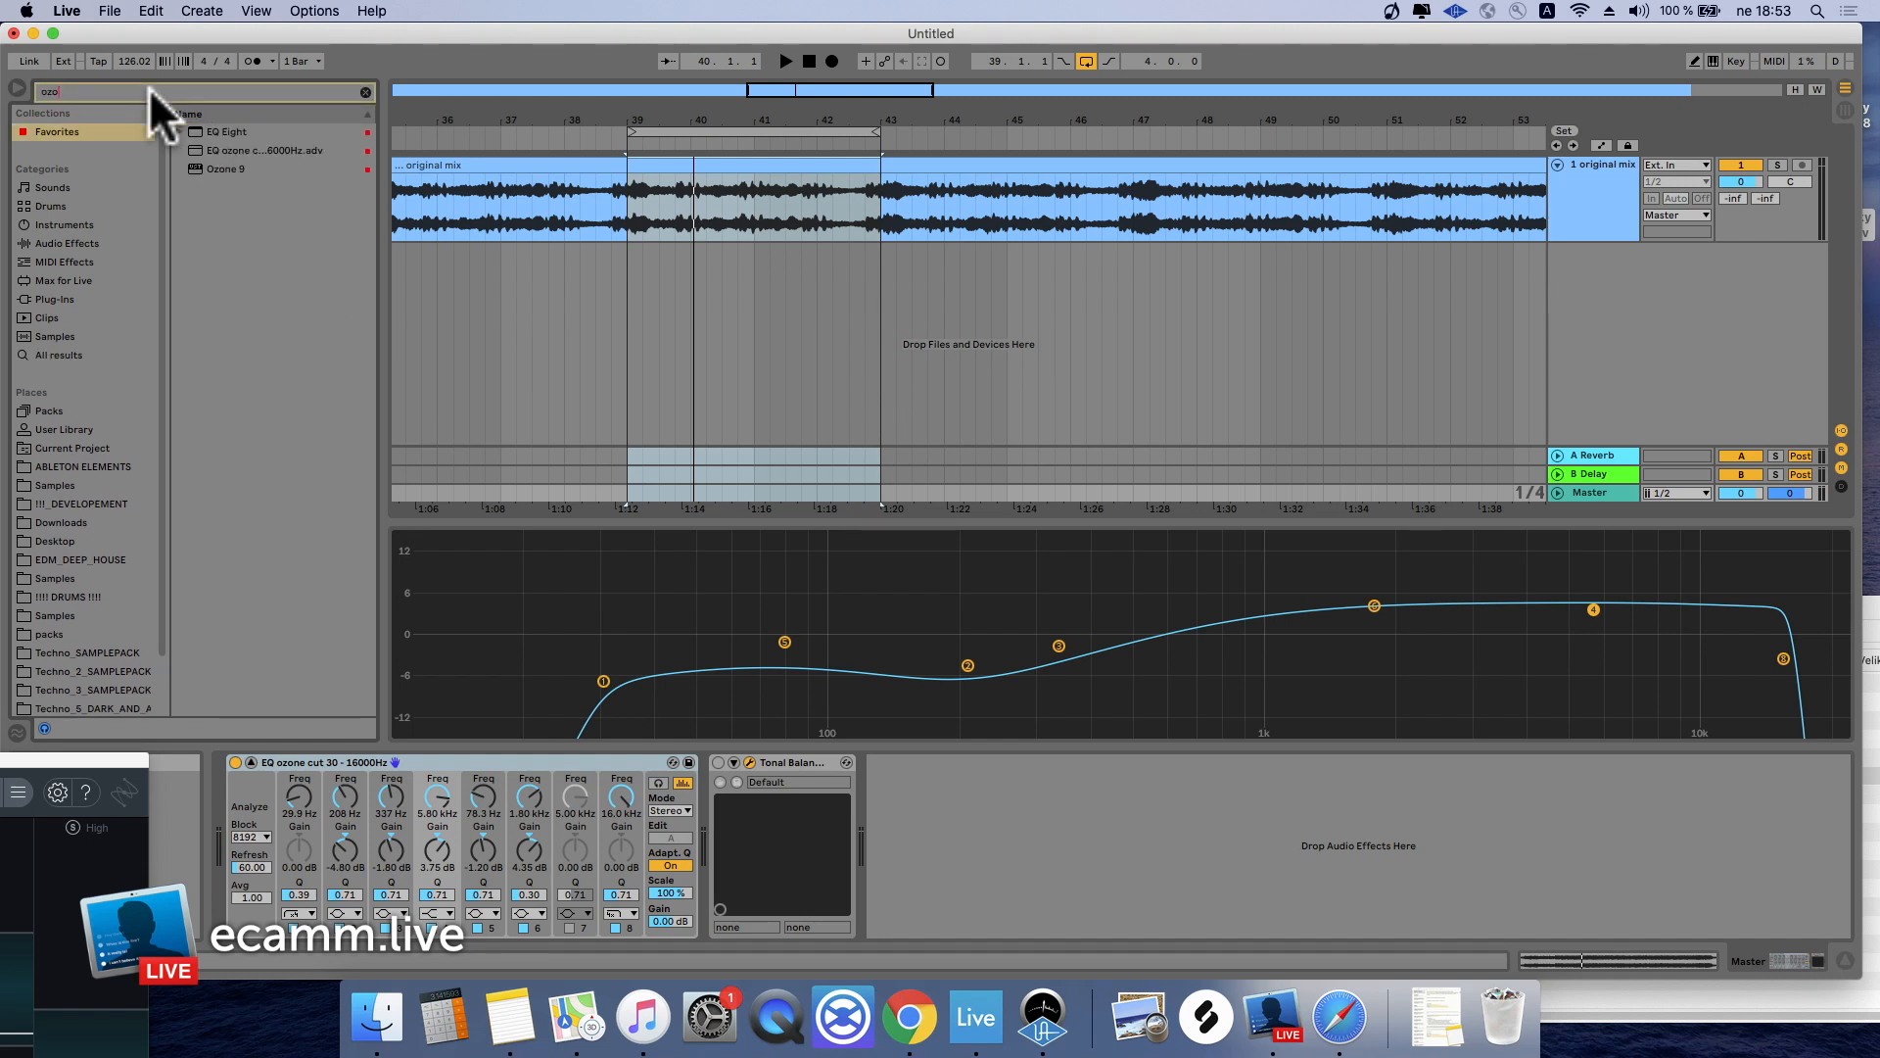
drag(220, 169, 990, 832)
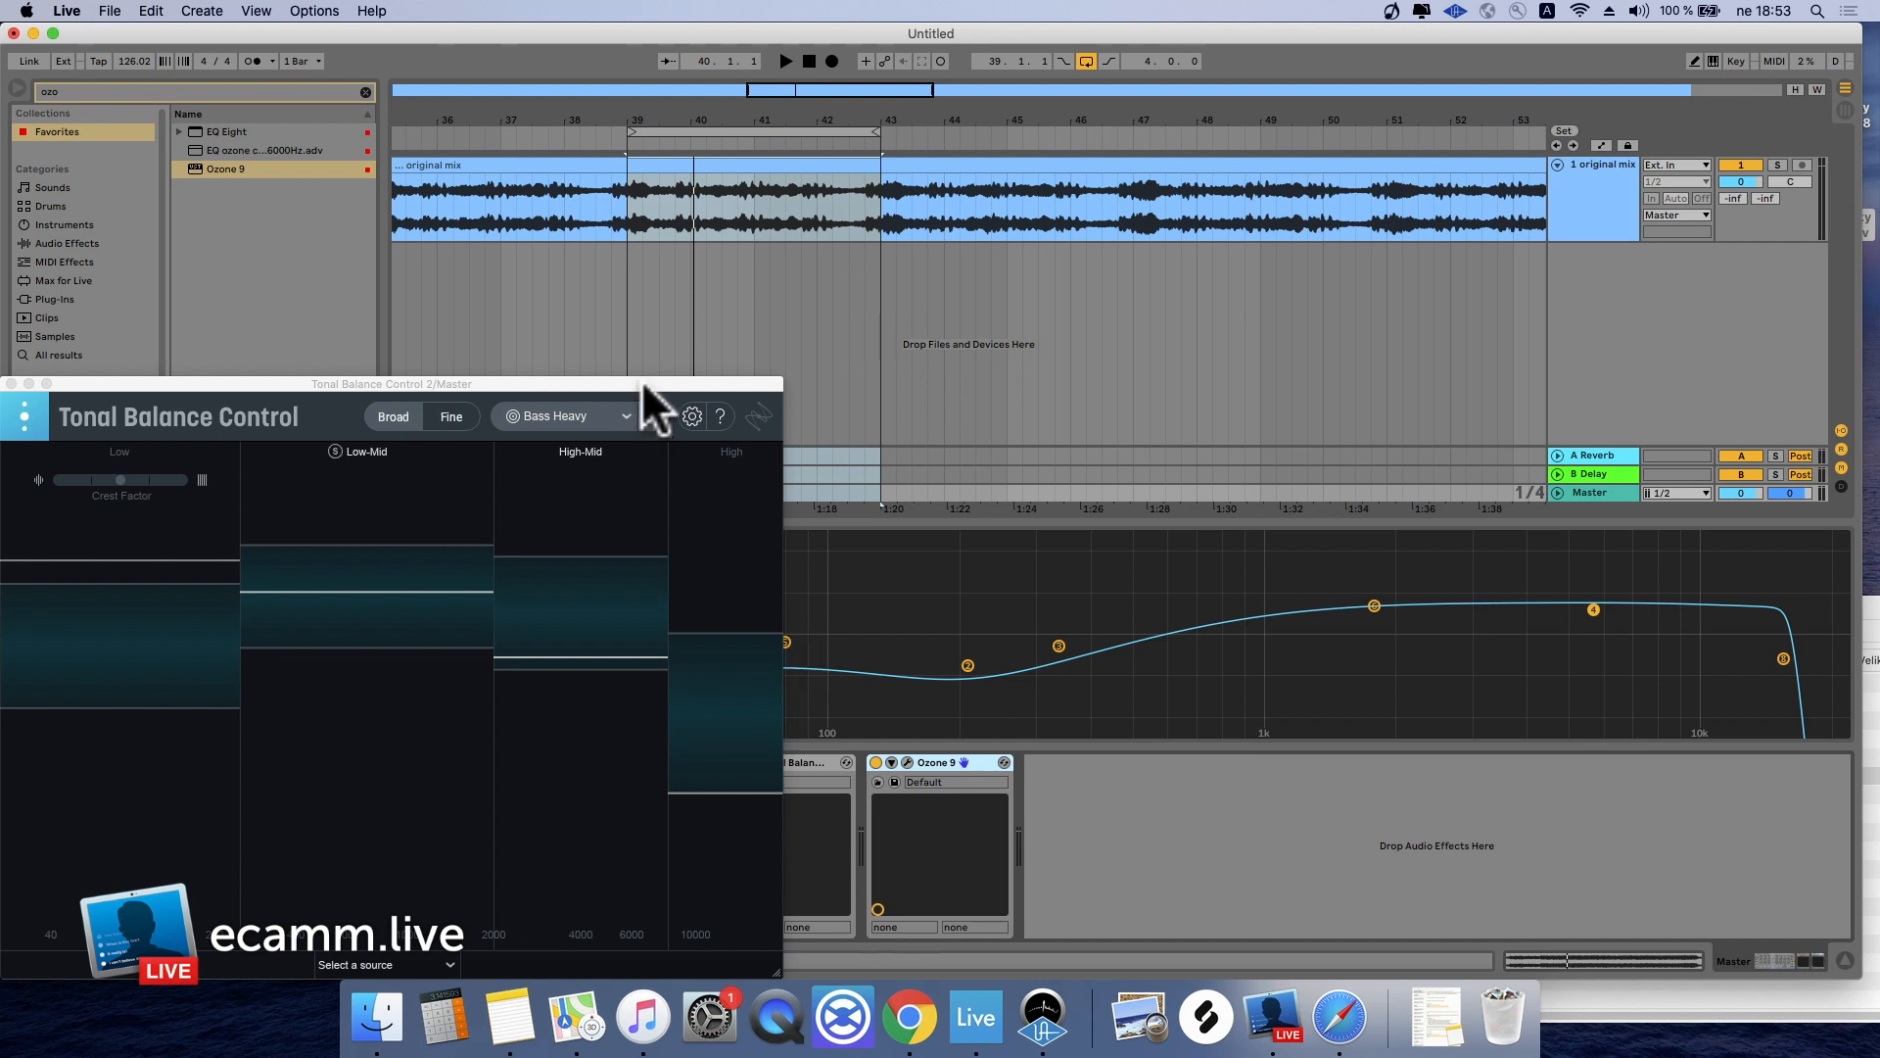
Open the Ozone 9 window on the Master, show the Low End Focus module and raise its Contrast slightly
drag(642, 384, 130, 745)
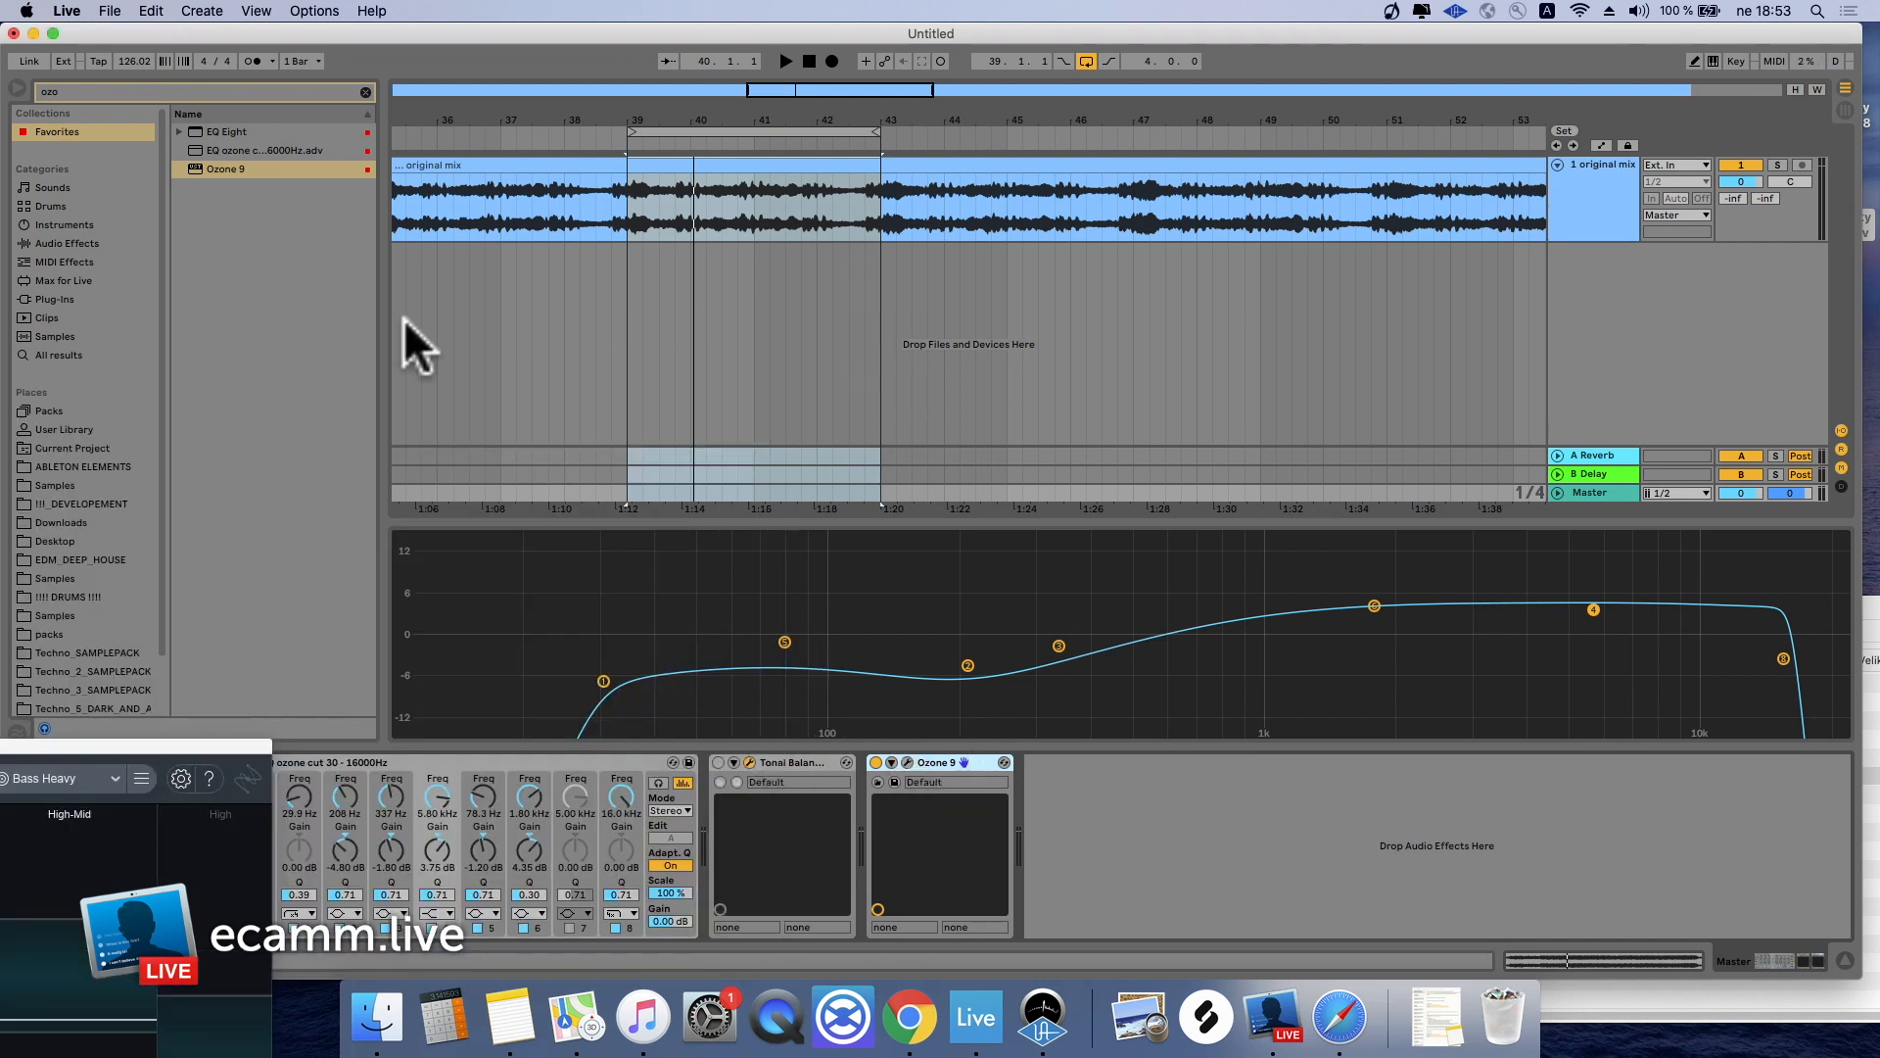
click(902, 764)
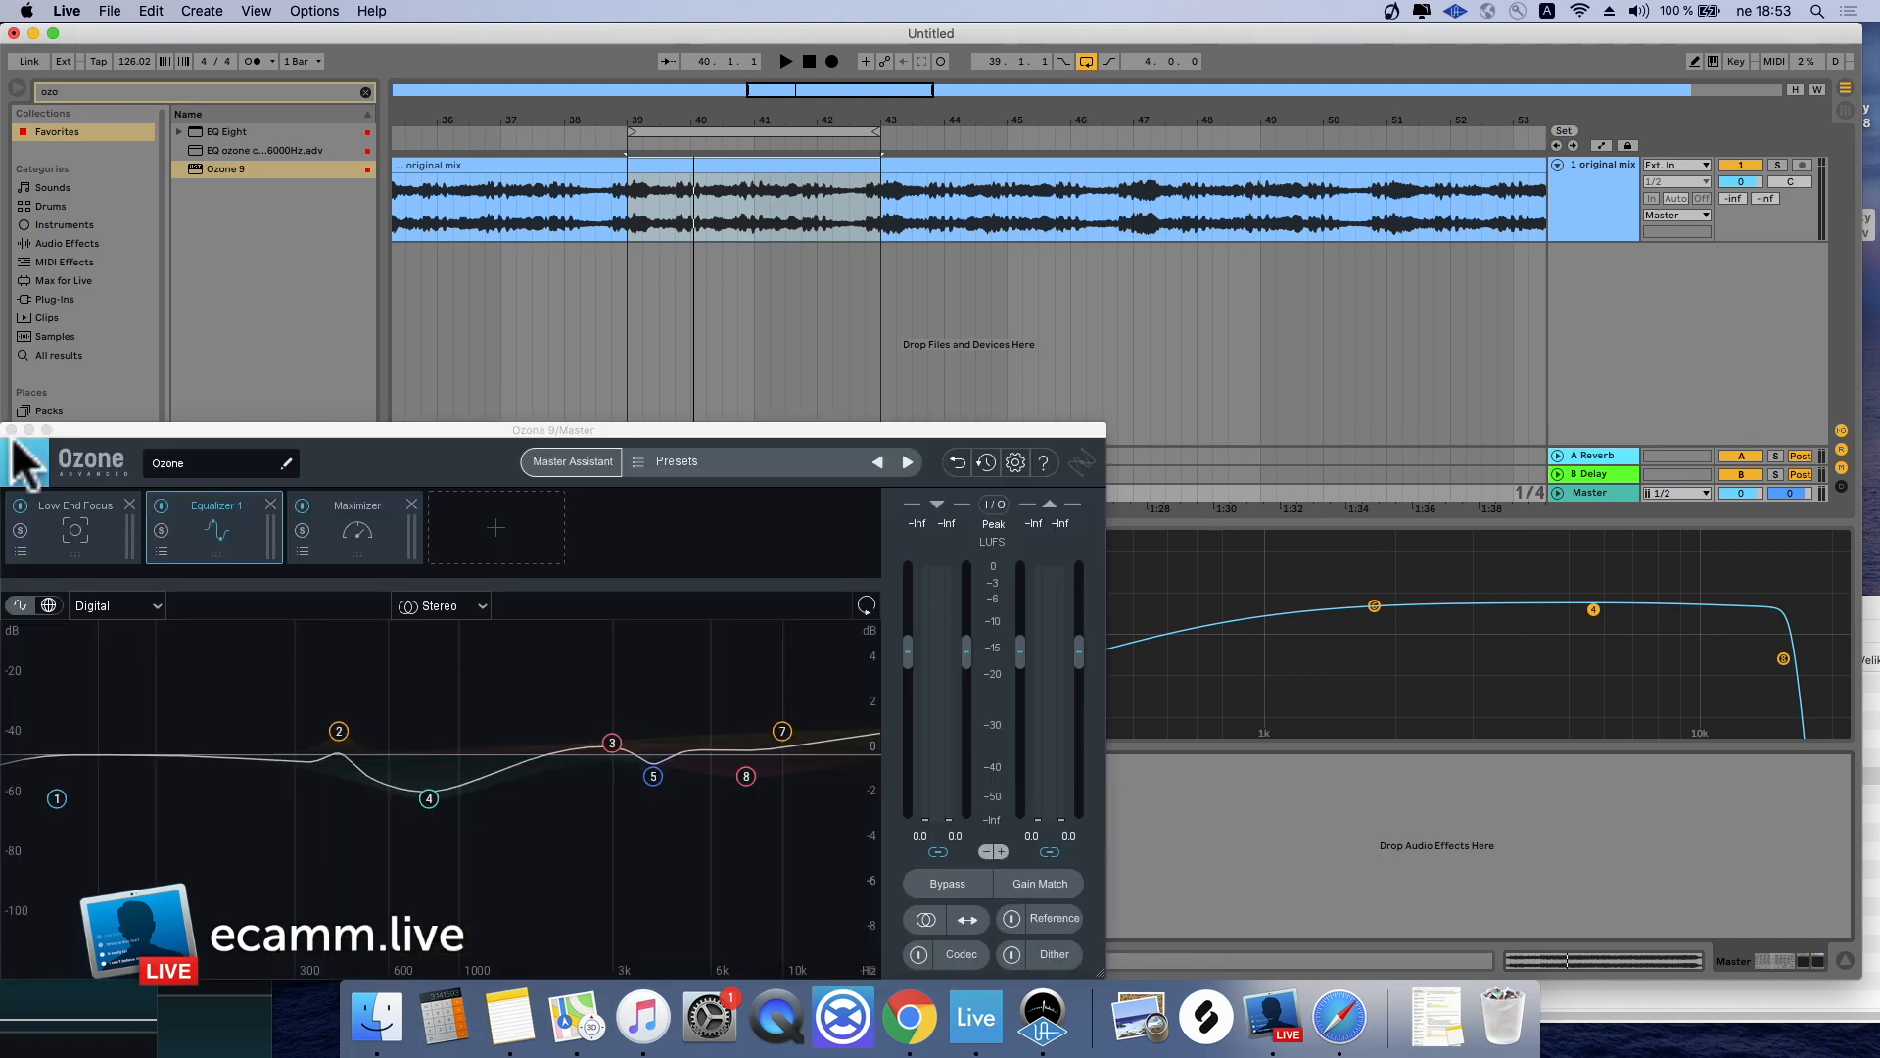
click(110, 532)
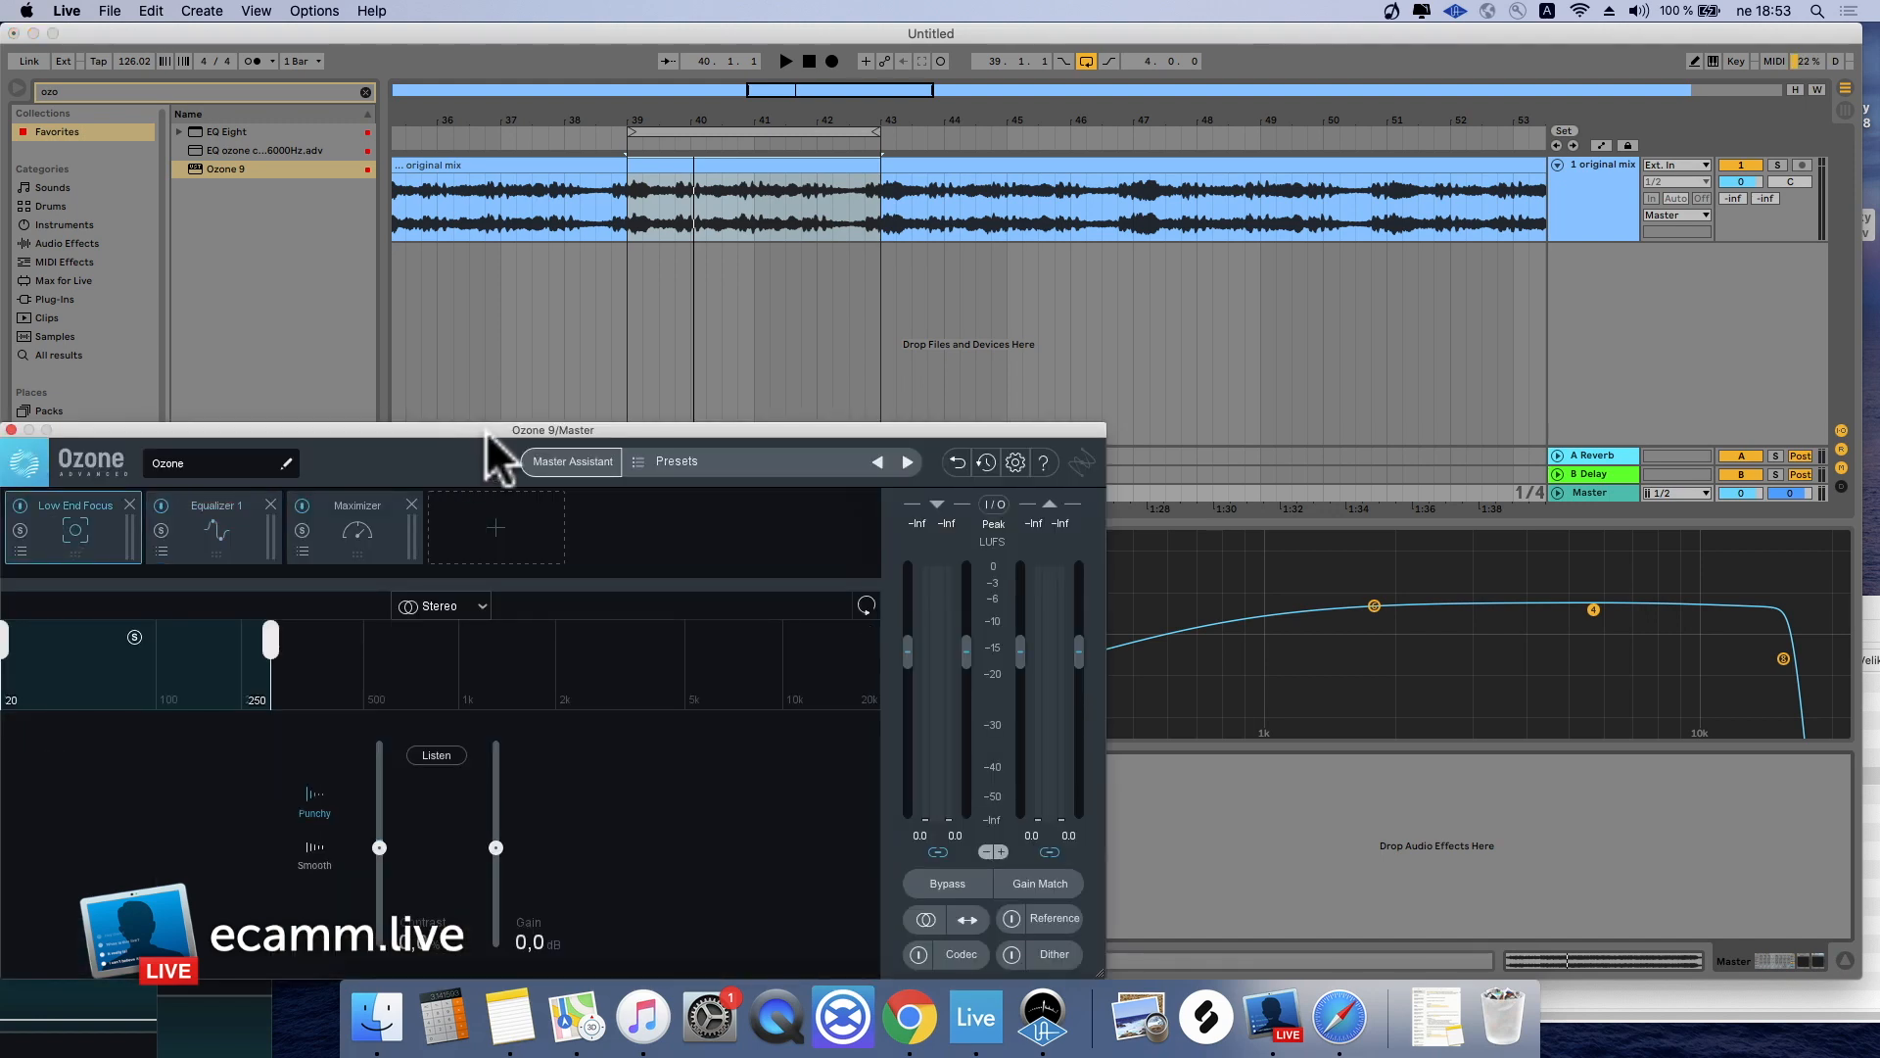
drag(485, 430, 678, 244)
drag(572, 658, 568, 634)
Review the Equalizer 1 and Maximizer module settings in Ozone 9
click(413, 345)
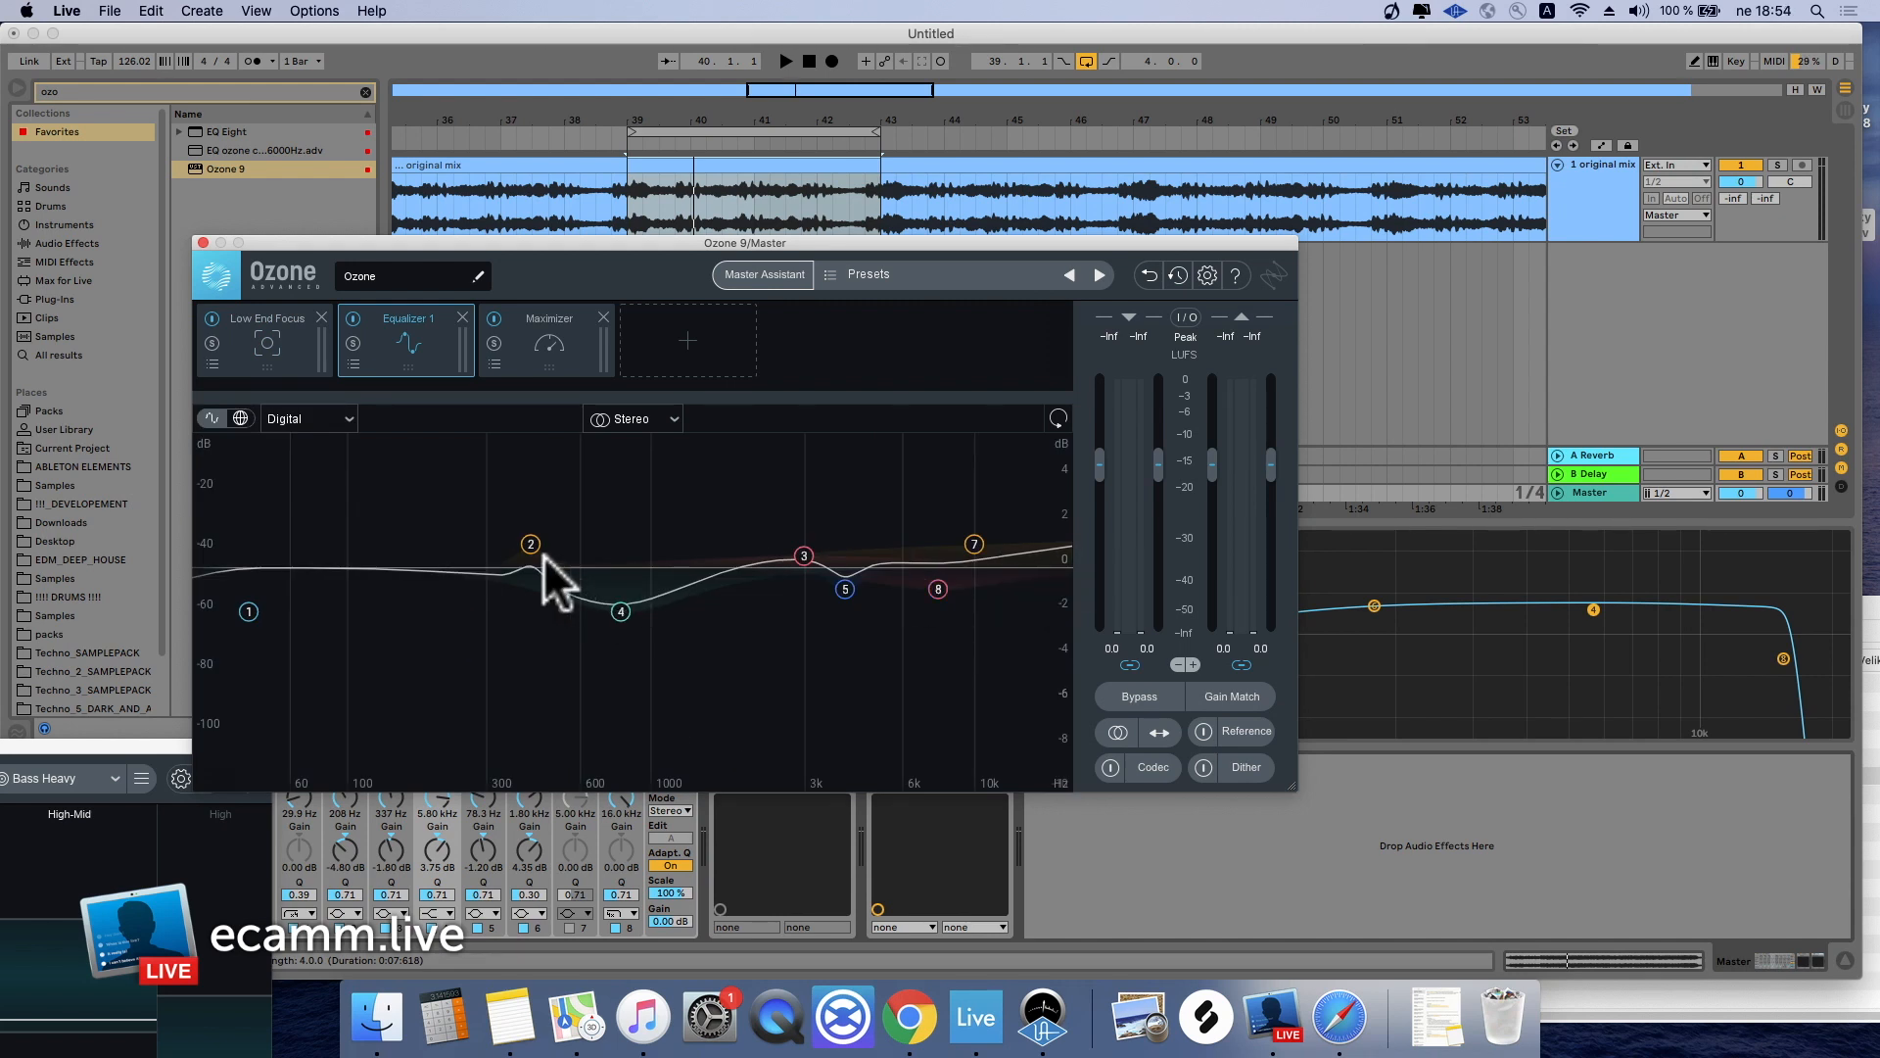
click(542, 338)
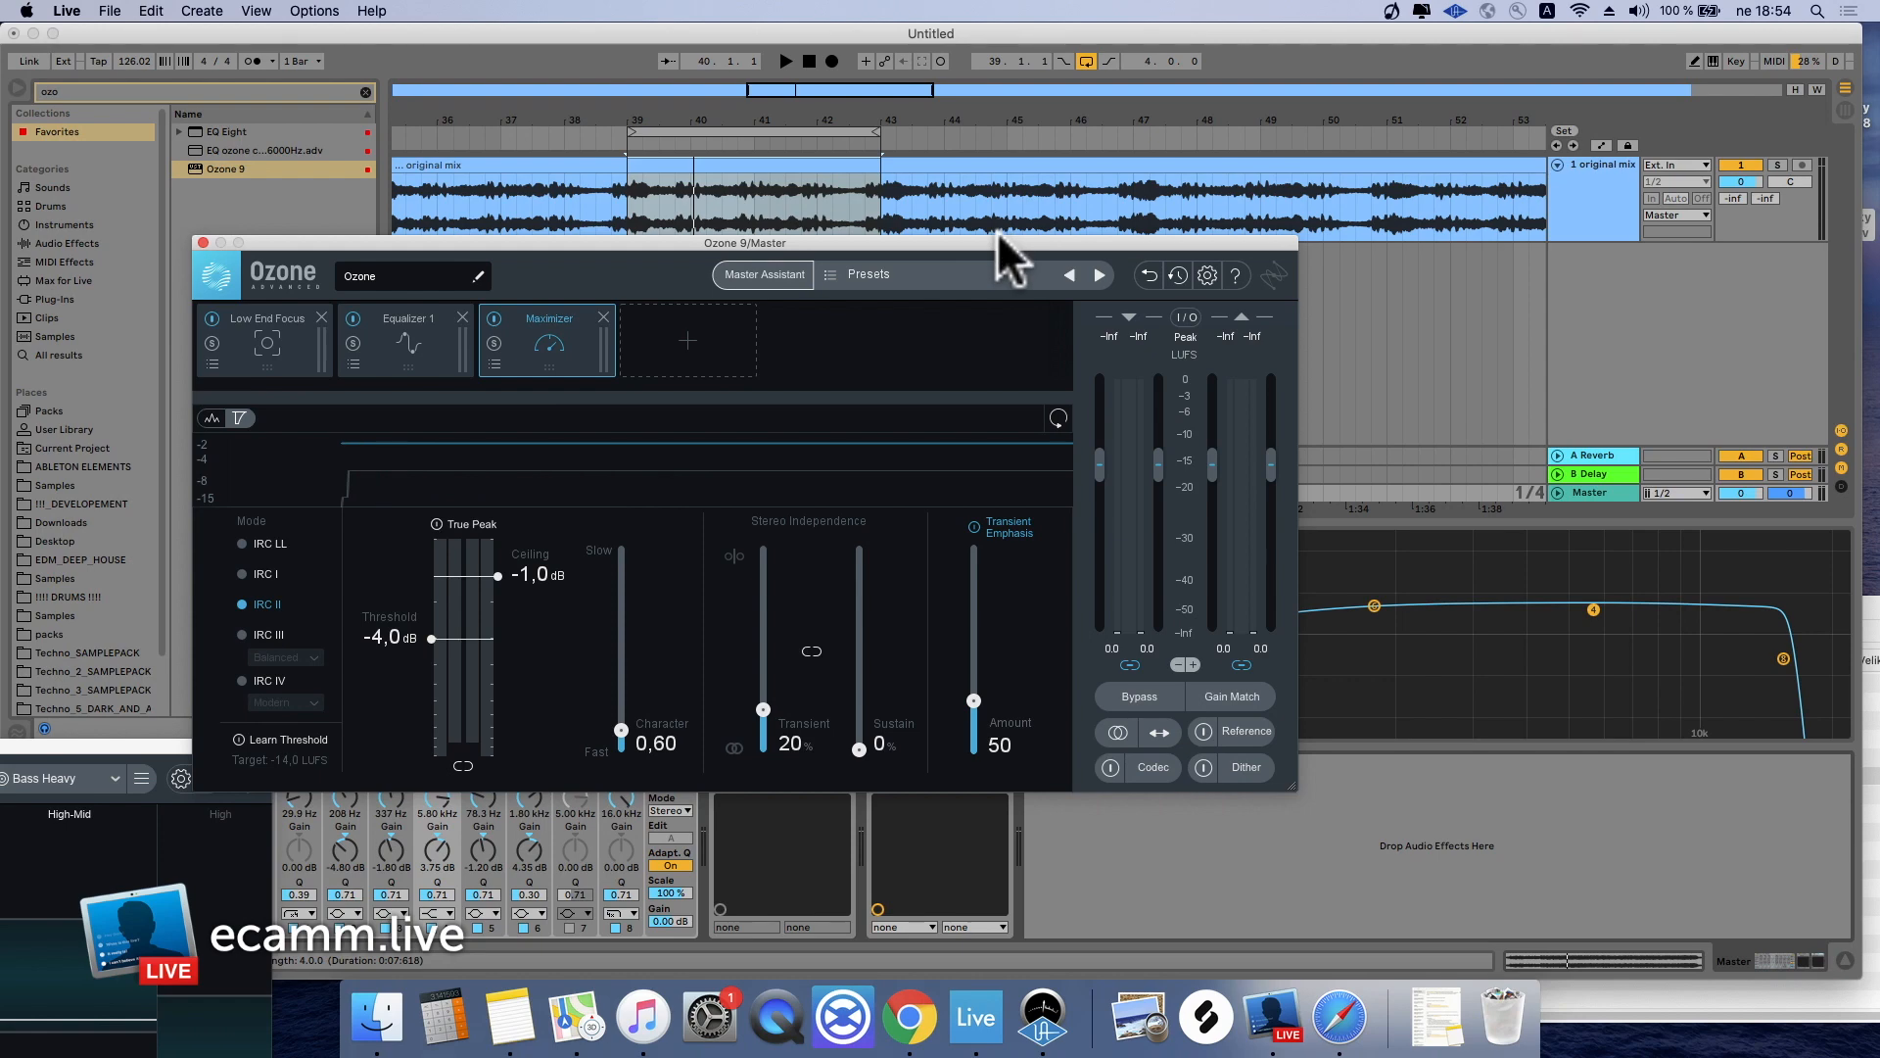
drag(997, 235, 985, 290)
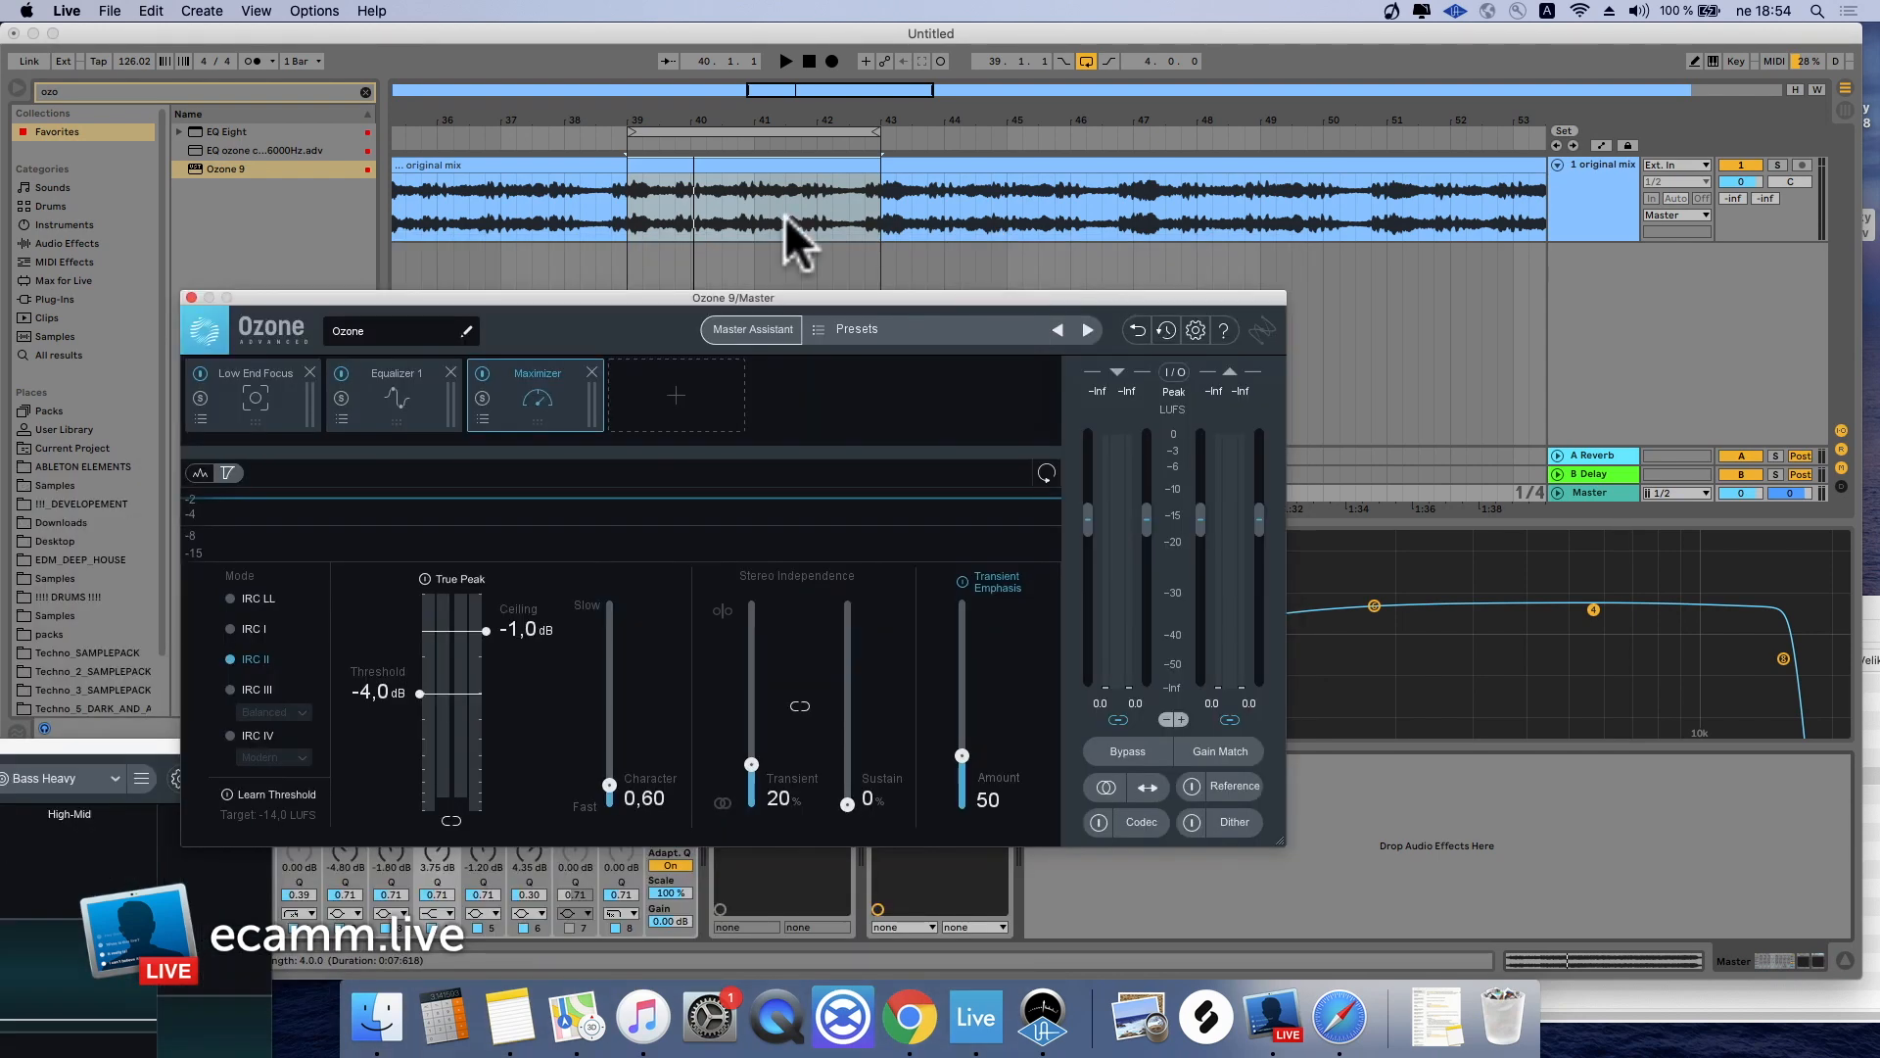
Play the original mix from bar 39 and examine the output loudness meter in Ozone 9 on the Master
click(720, 162)
key(space)
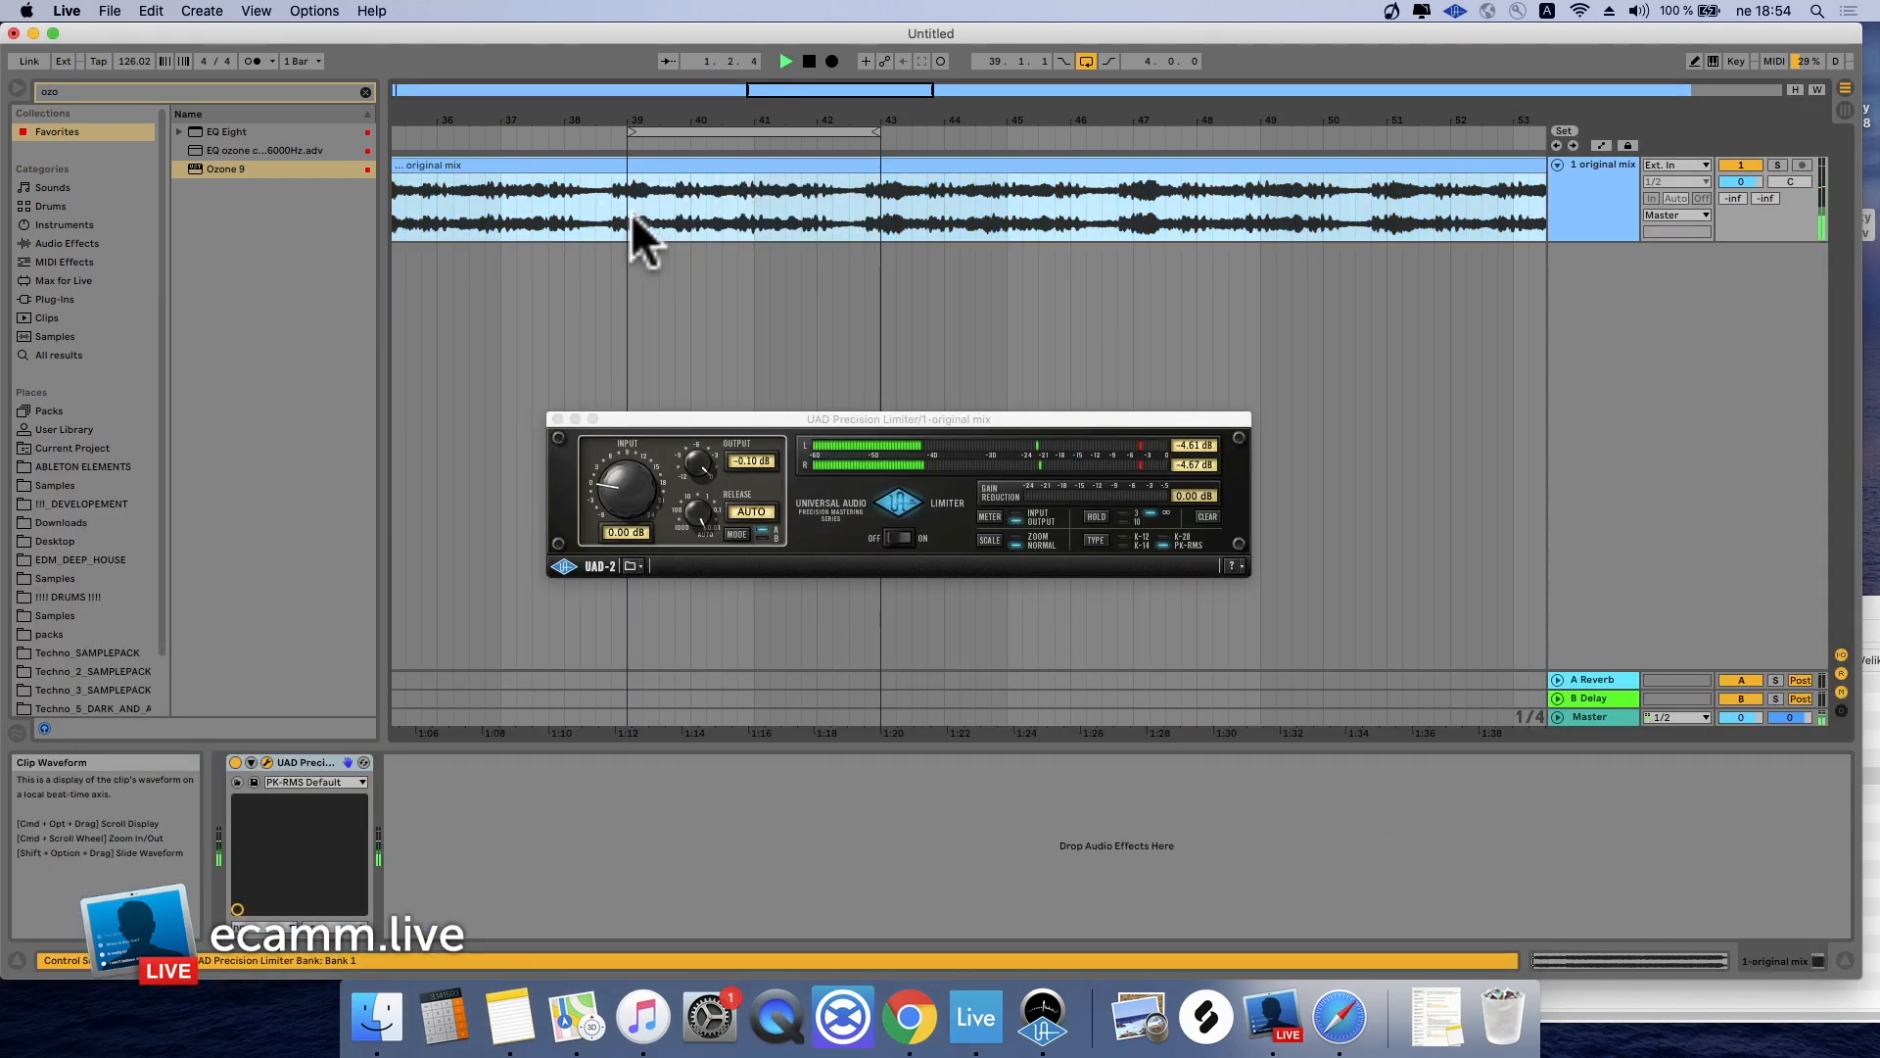
click(631, 214)
key(space)
key(space)
click(1612, 720)
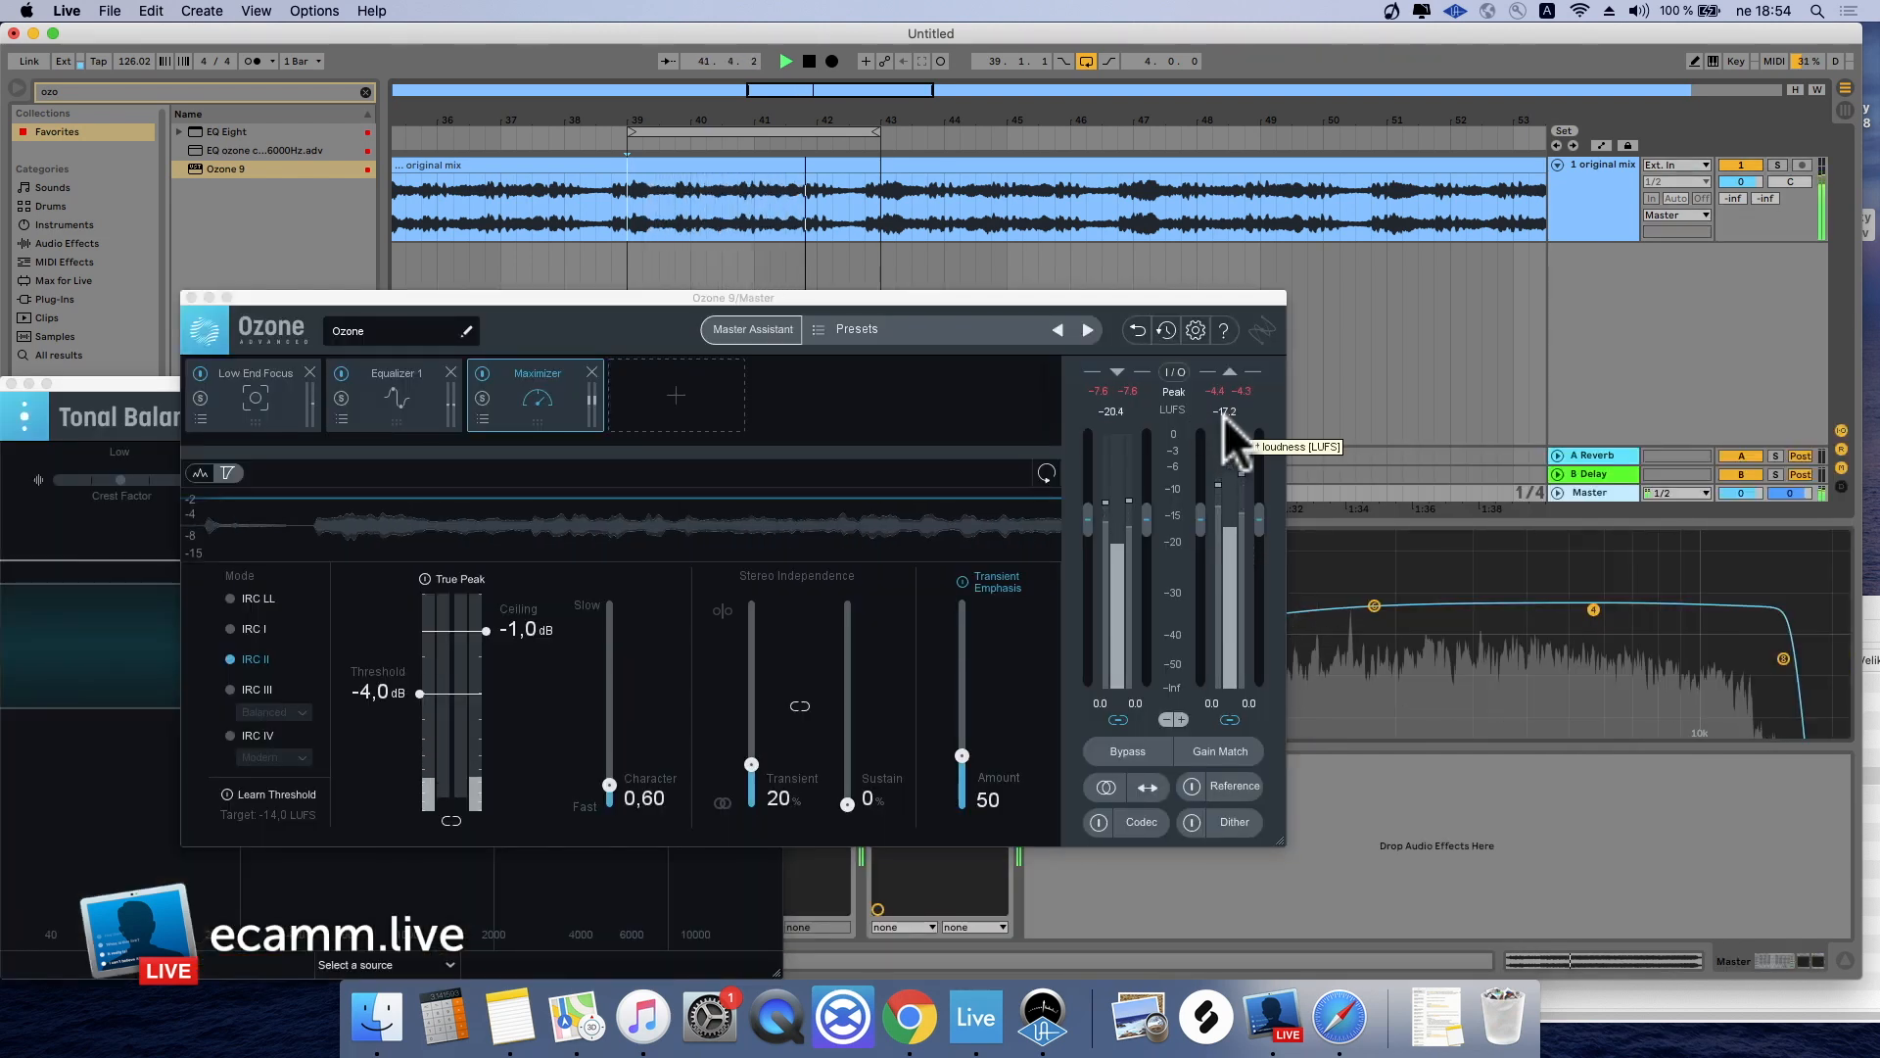
Raise Ozone 9's output gain to +3.1 dB and move the plug-in windows aside to uncover the browser and Master devices
drag(1261, 521, 1275, 496)
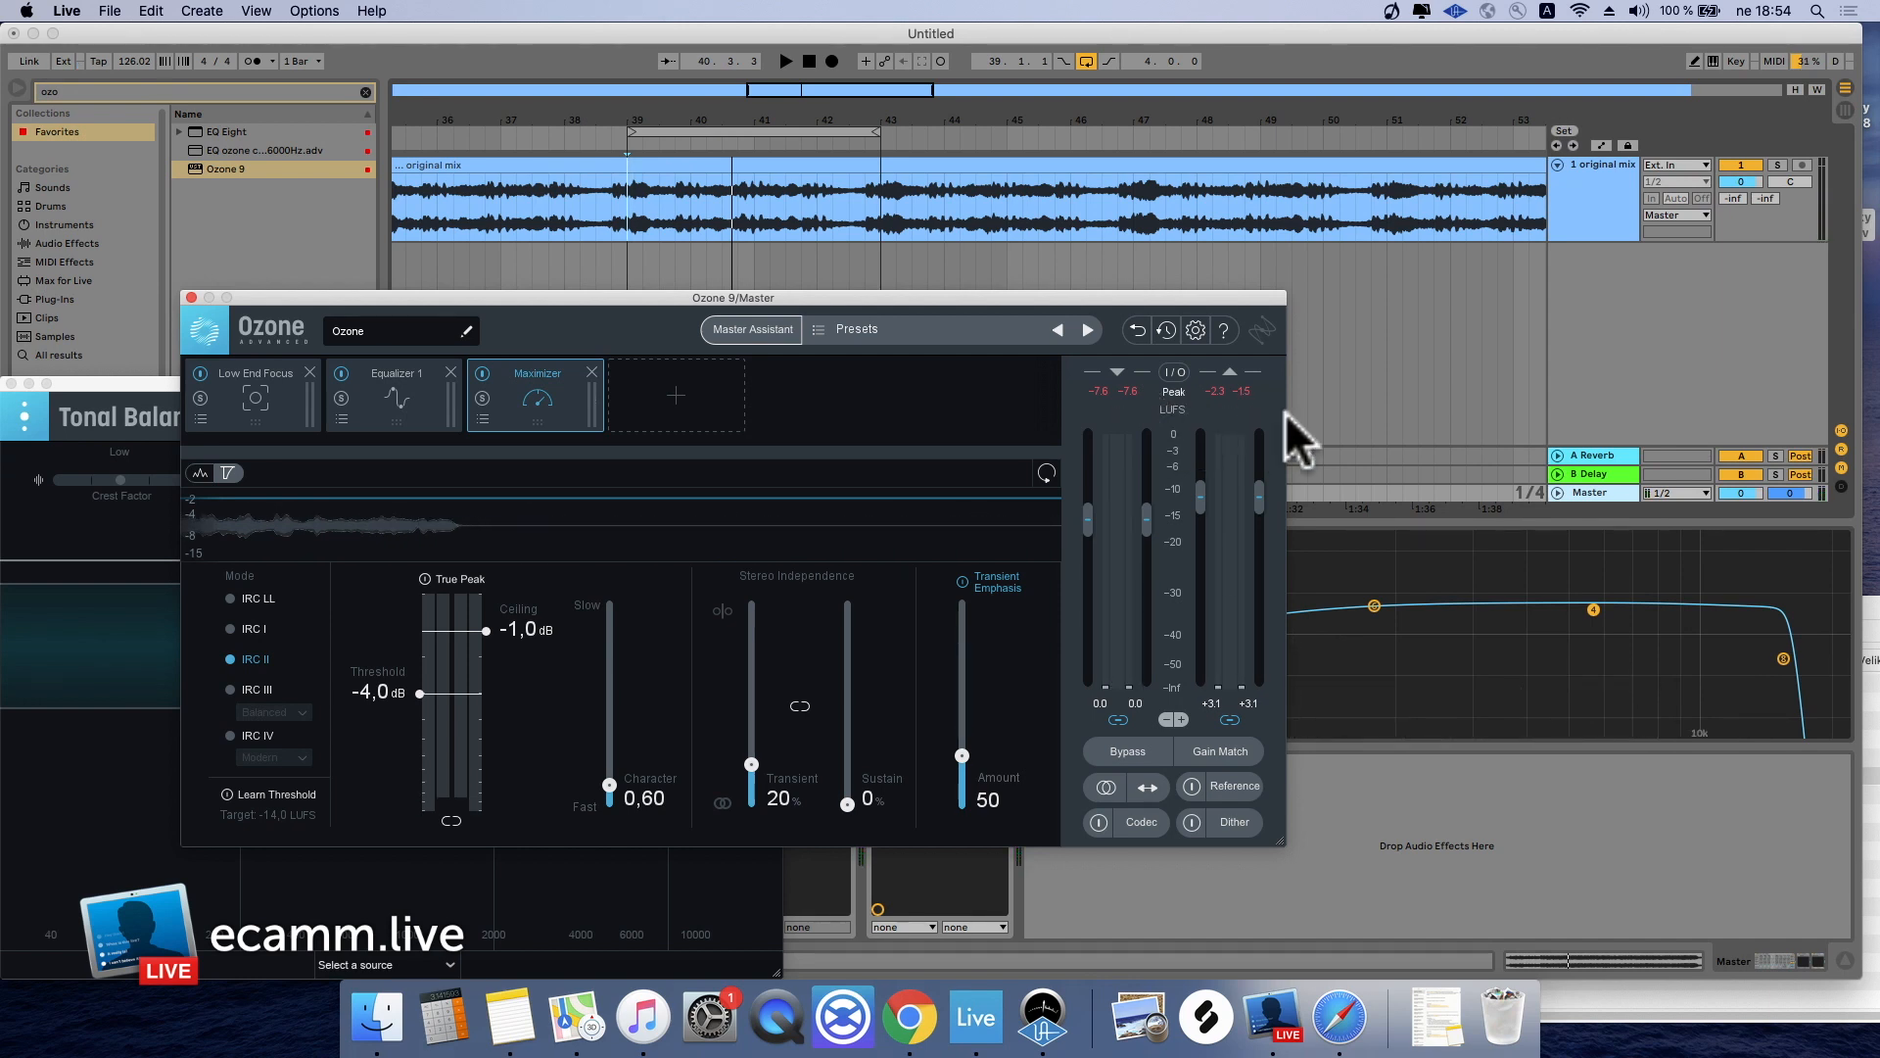
drag(1154, 292, 1, 790)
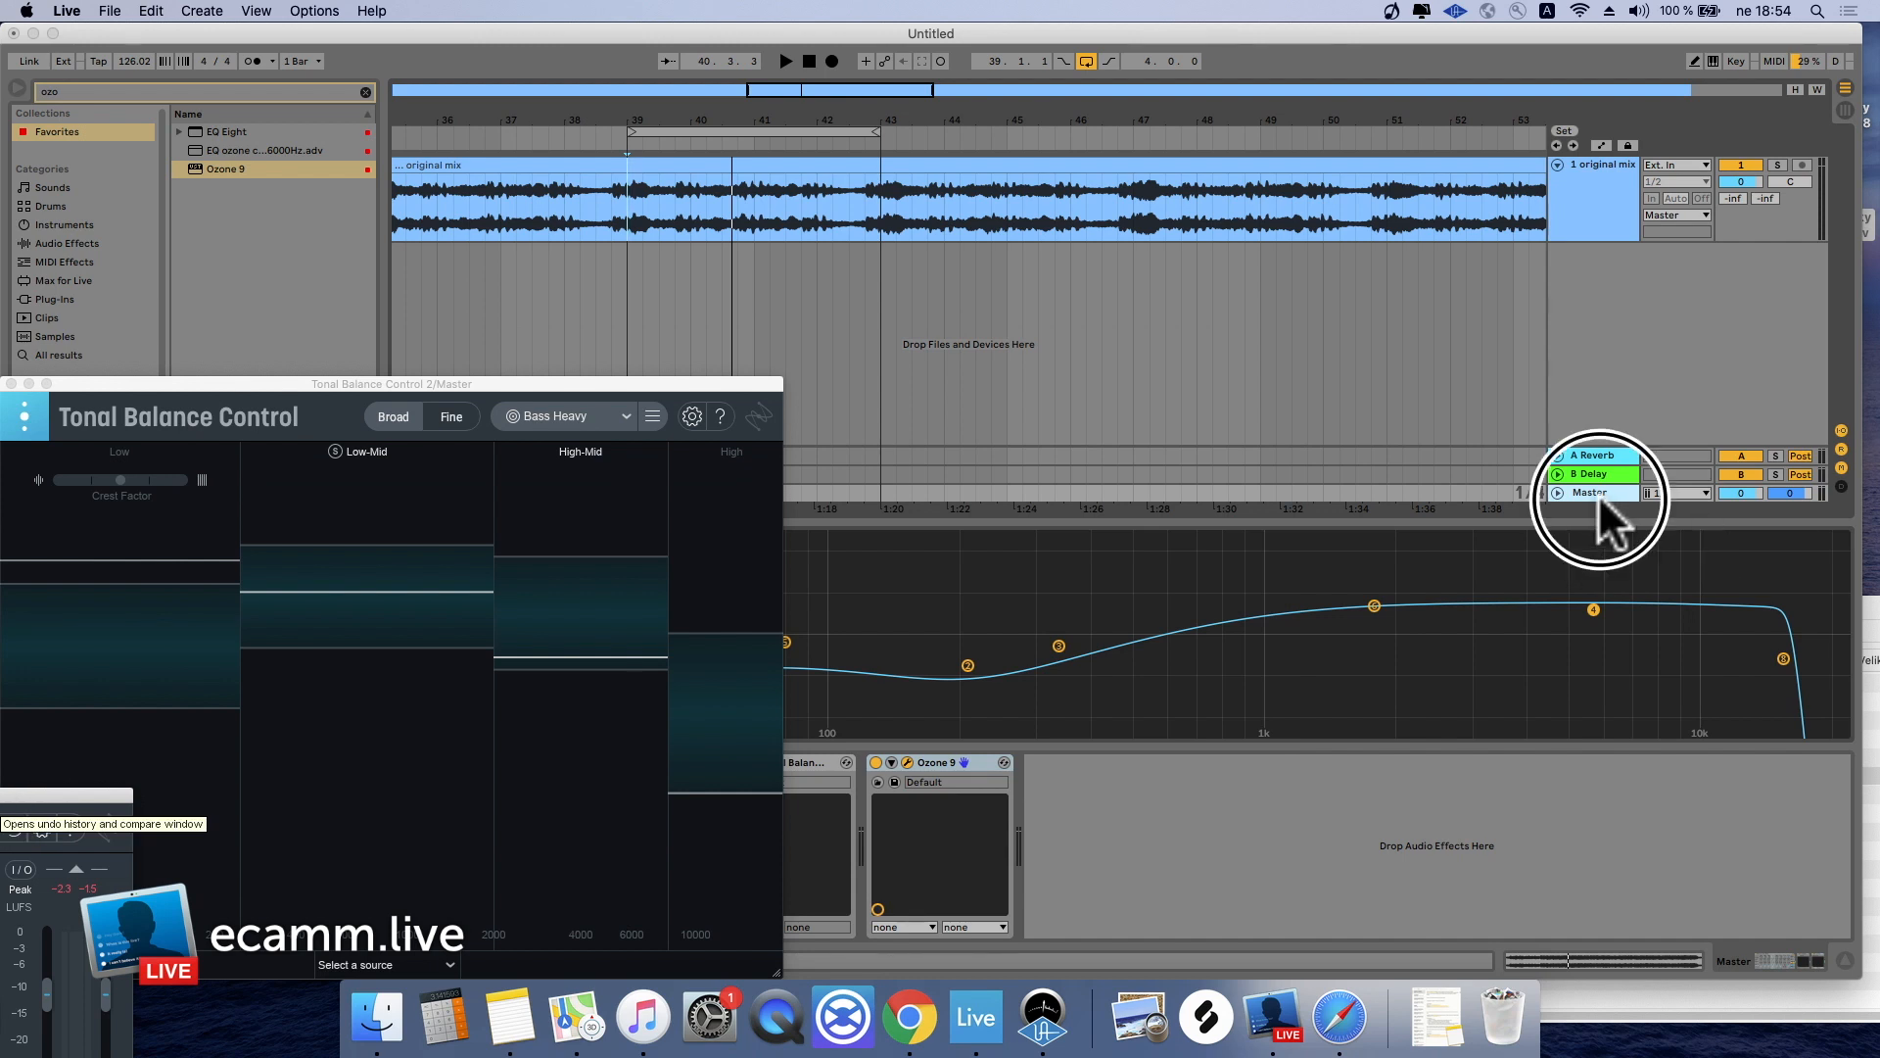
drag(756, 386, 6, 666)
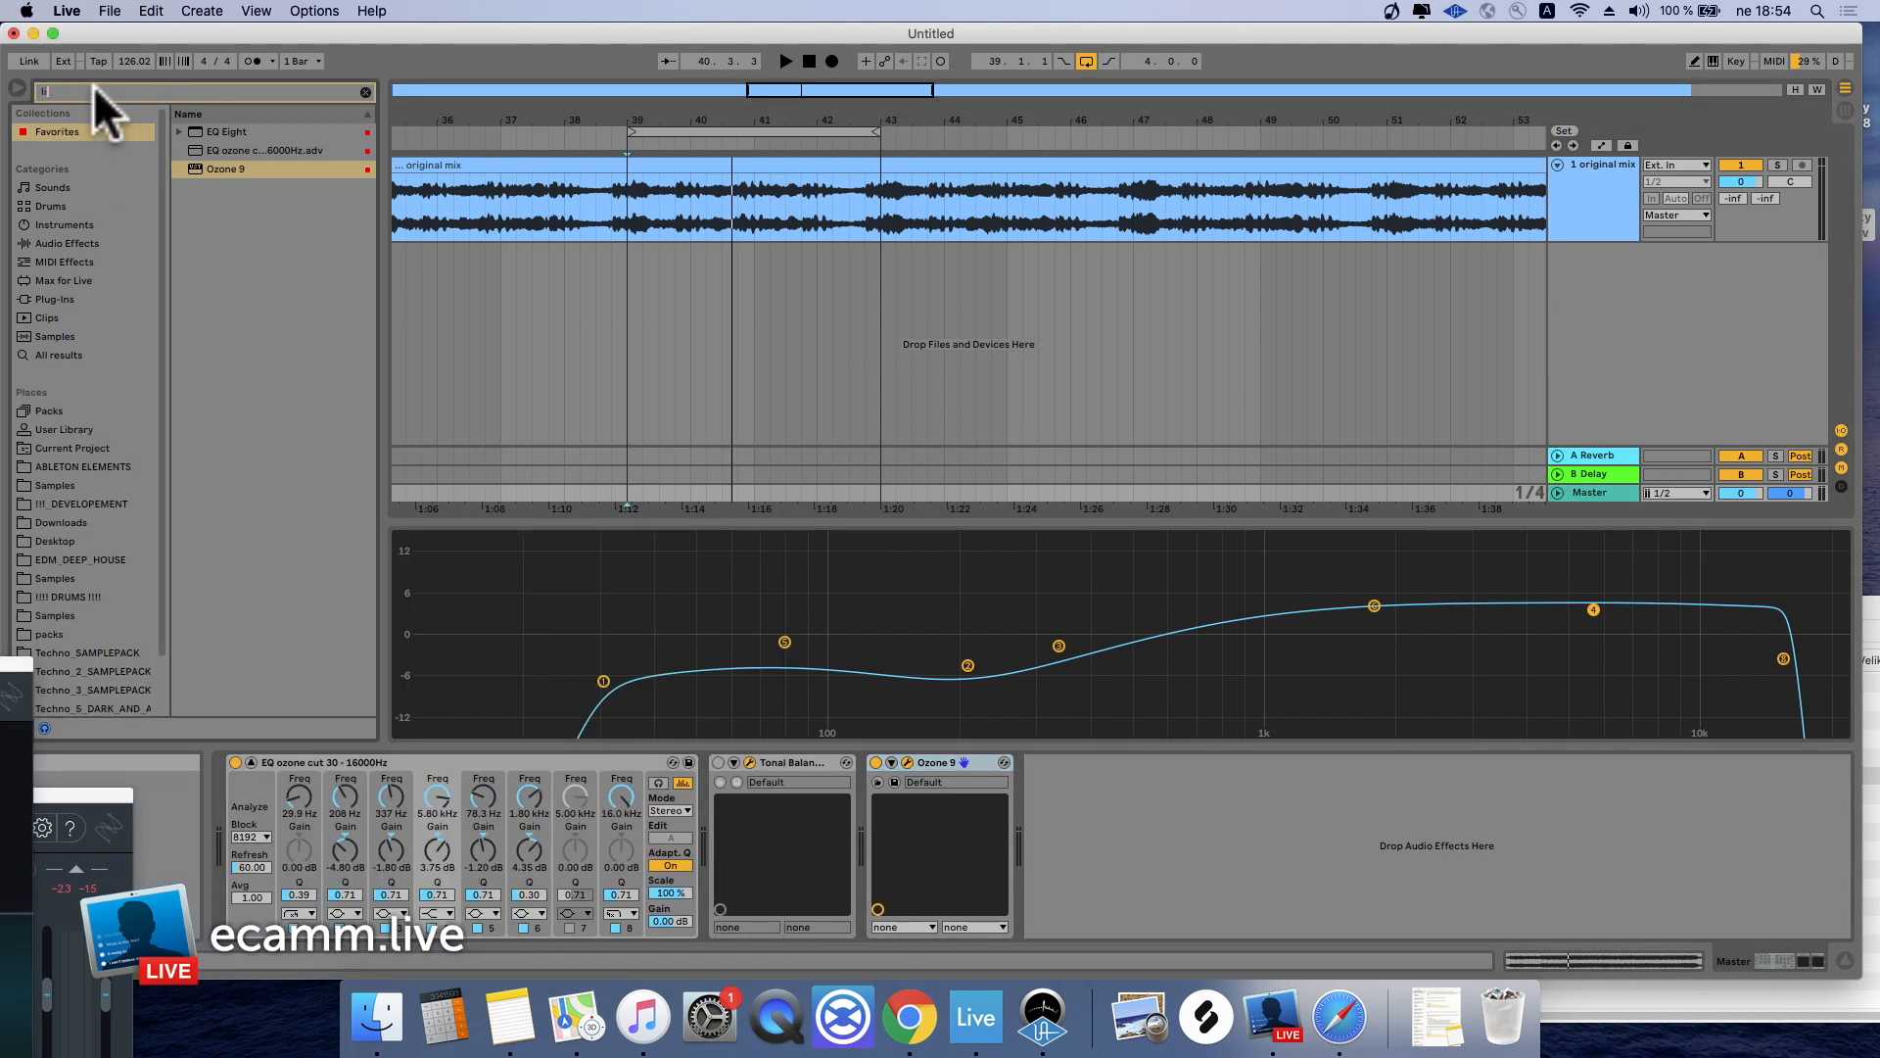
Search the browser for "limit", add UAD Precision Limiter after Ozone 9 on the Master and bring its window into clear view
text(limit)
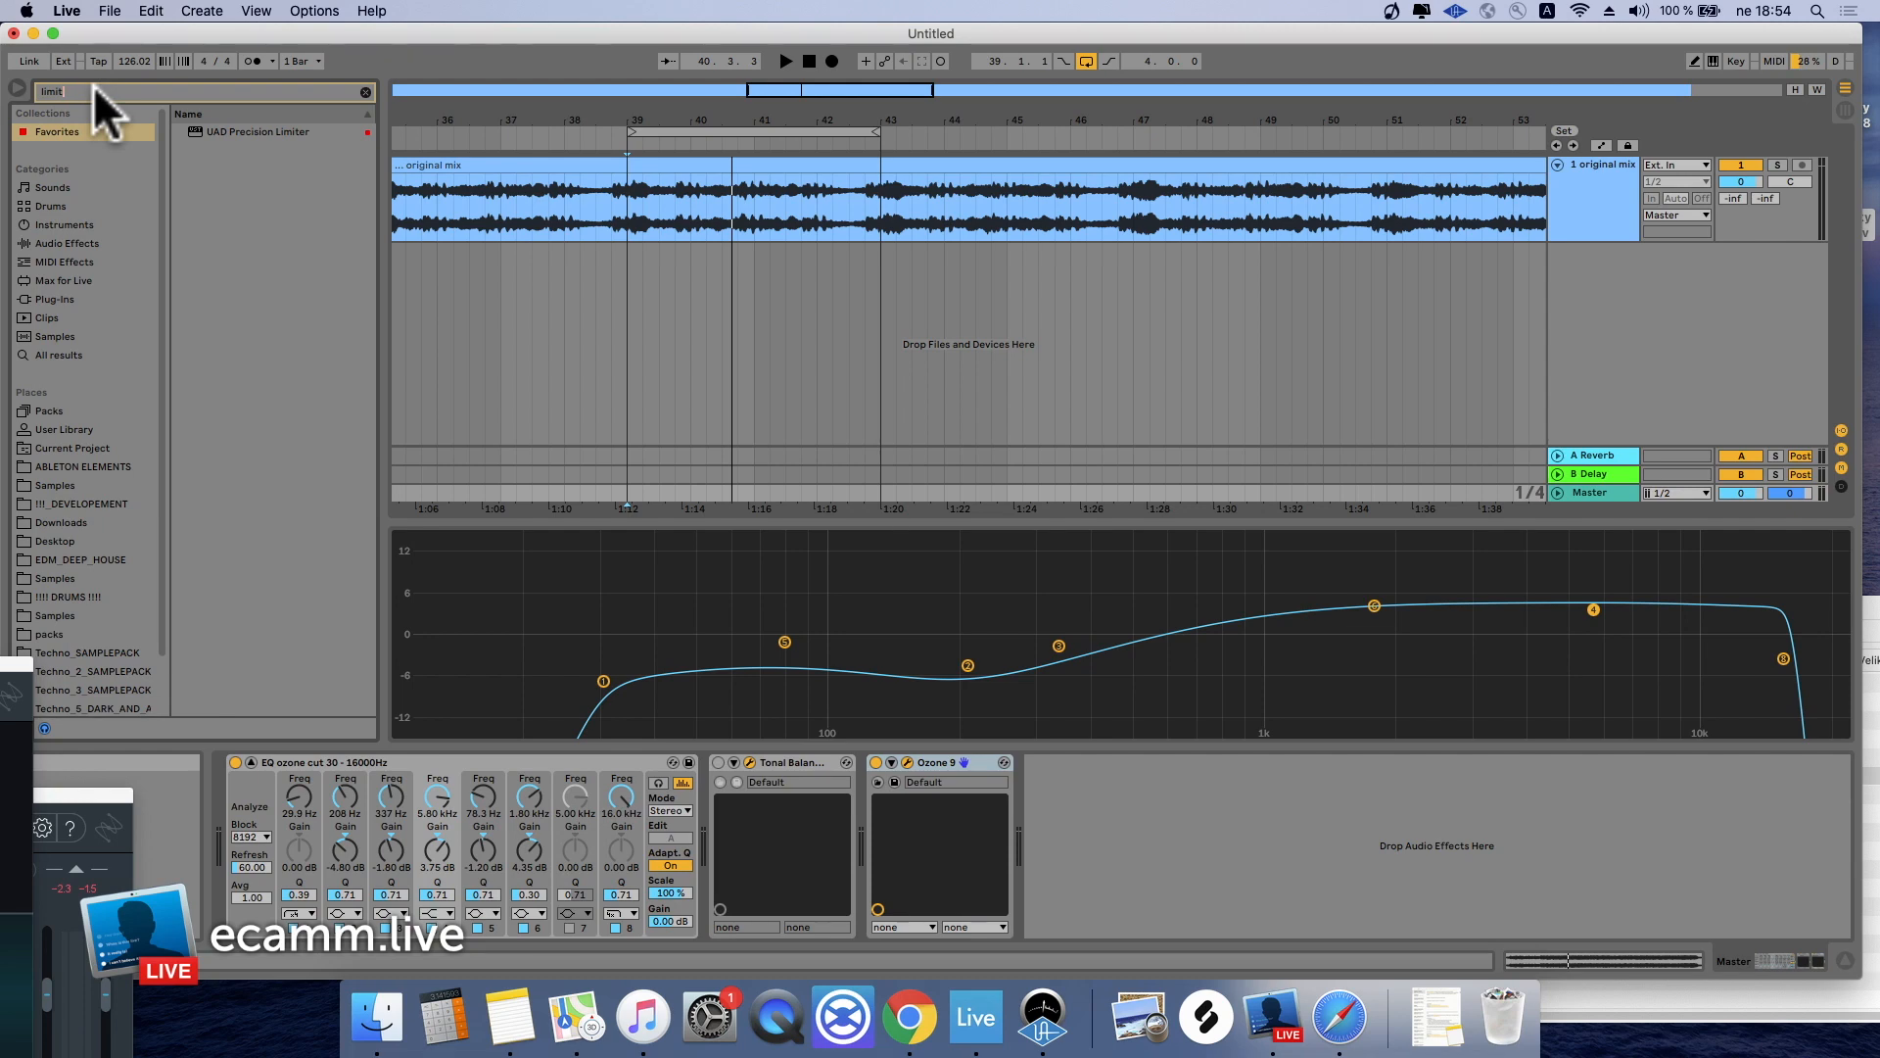
mouse_move(270, 132)
mouse_down()
mouse_move(1156, 862)
mouse_move(1155, 834)
mouse_up()
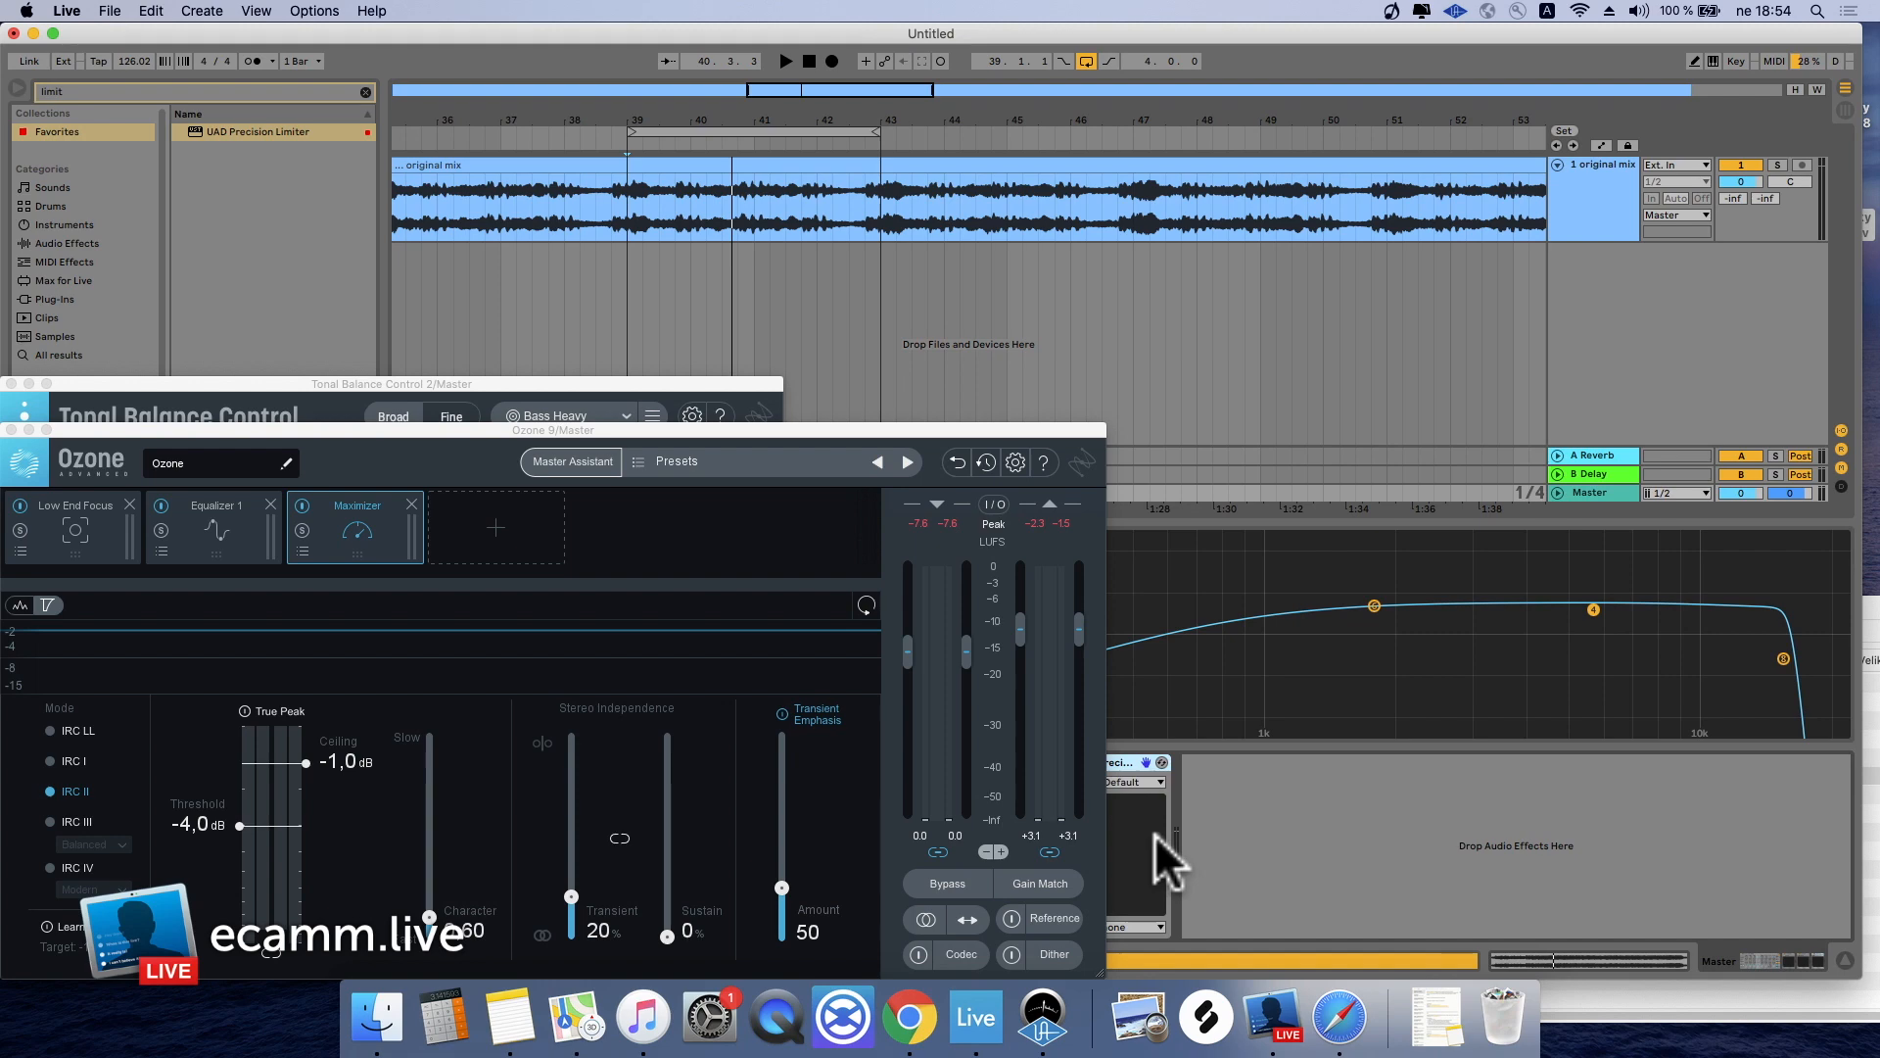
drag(495, 382, 329, 645)
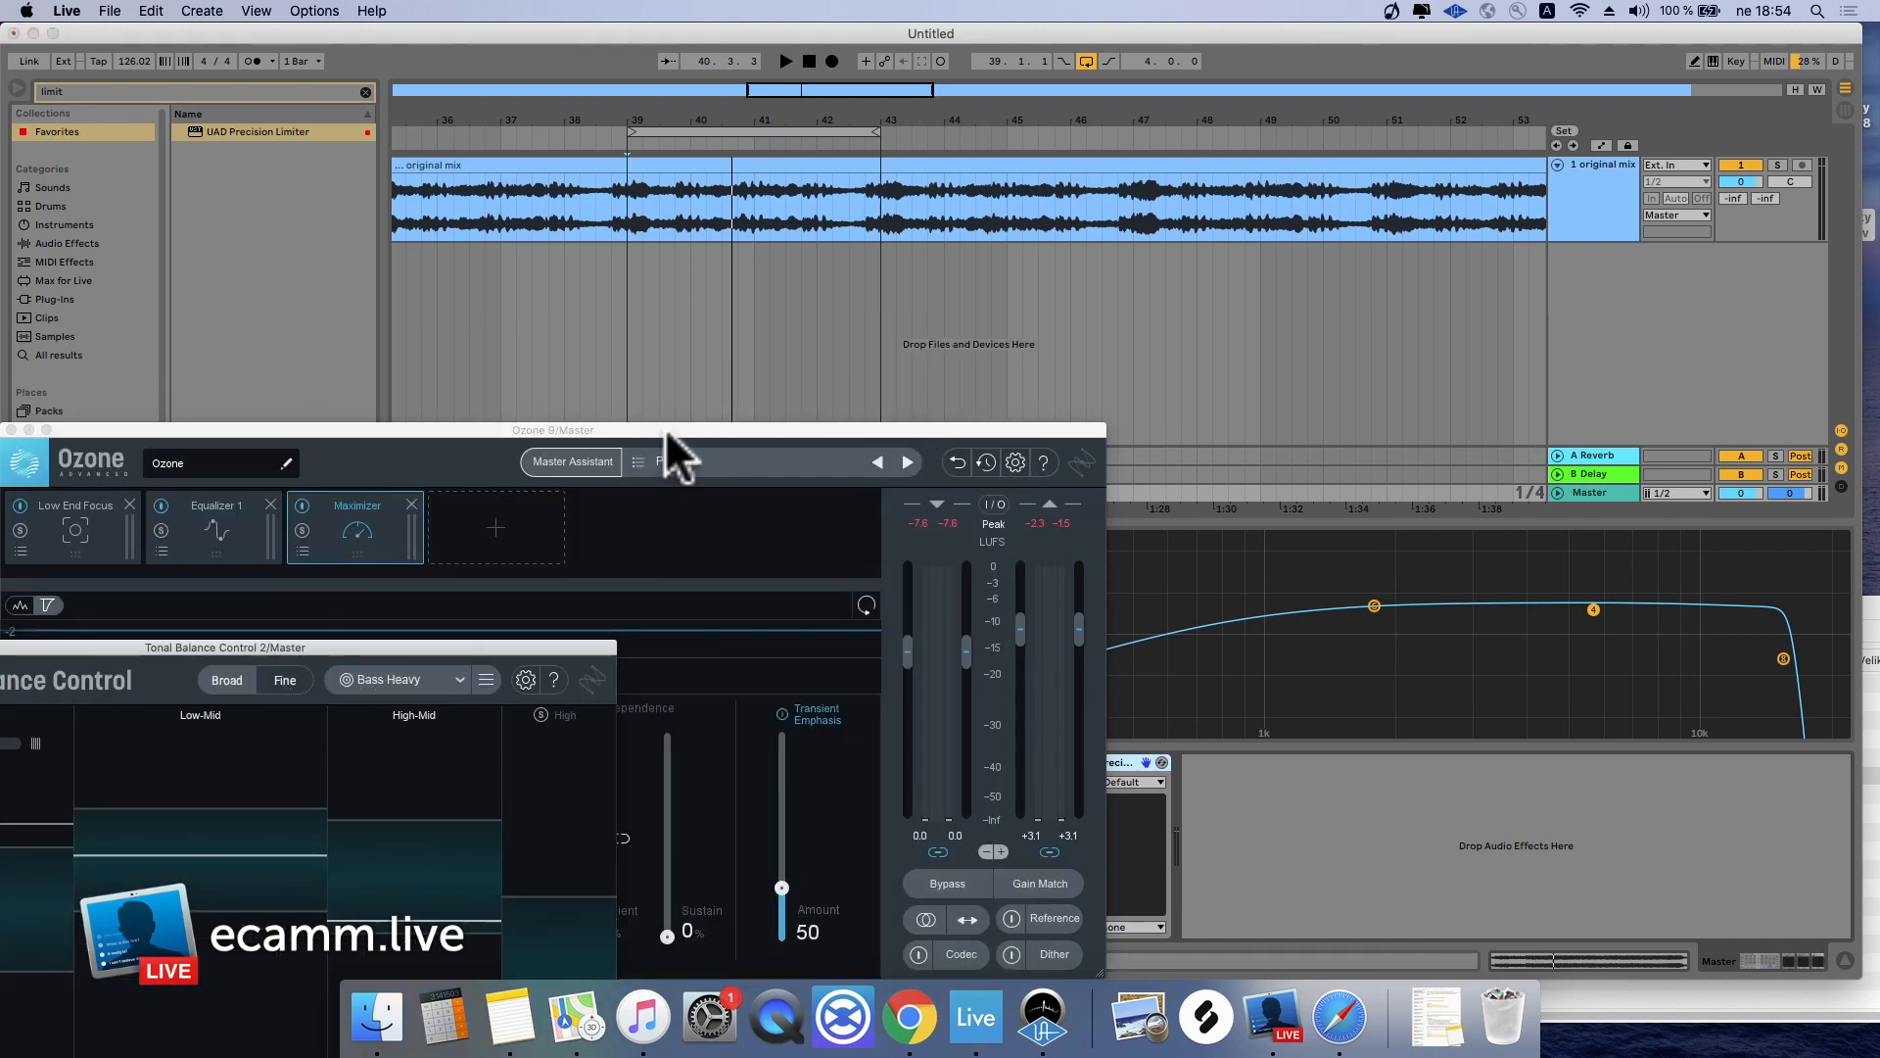
drag(666, 429, 135, 896)
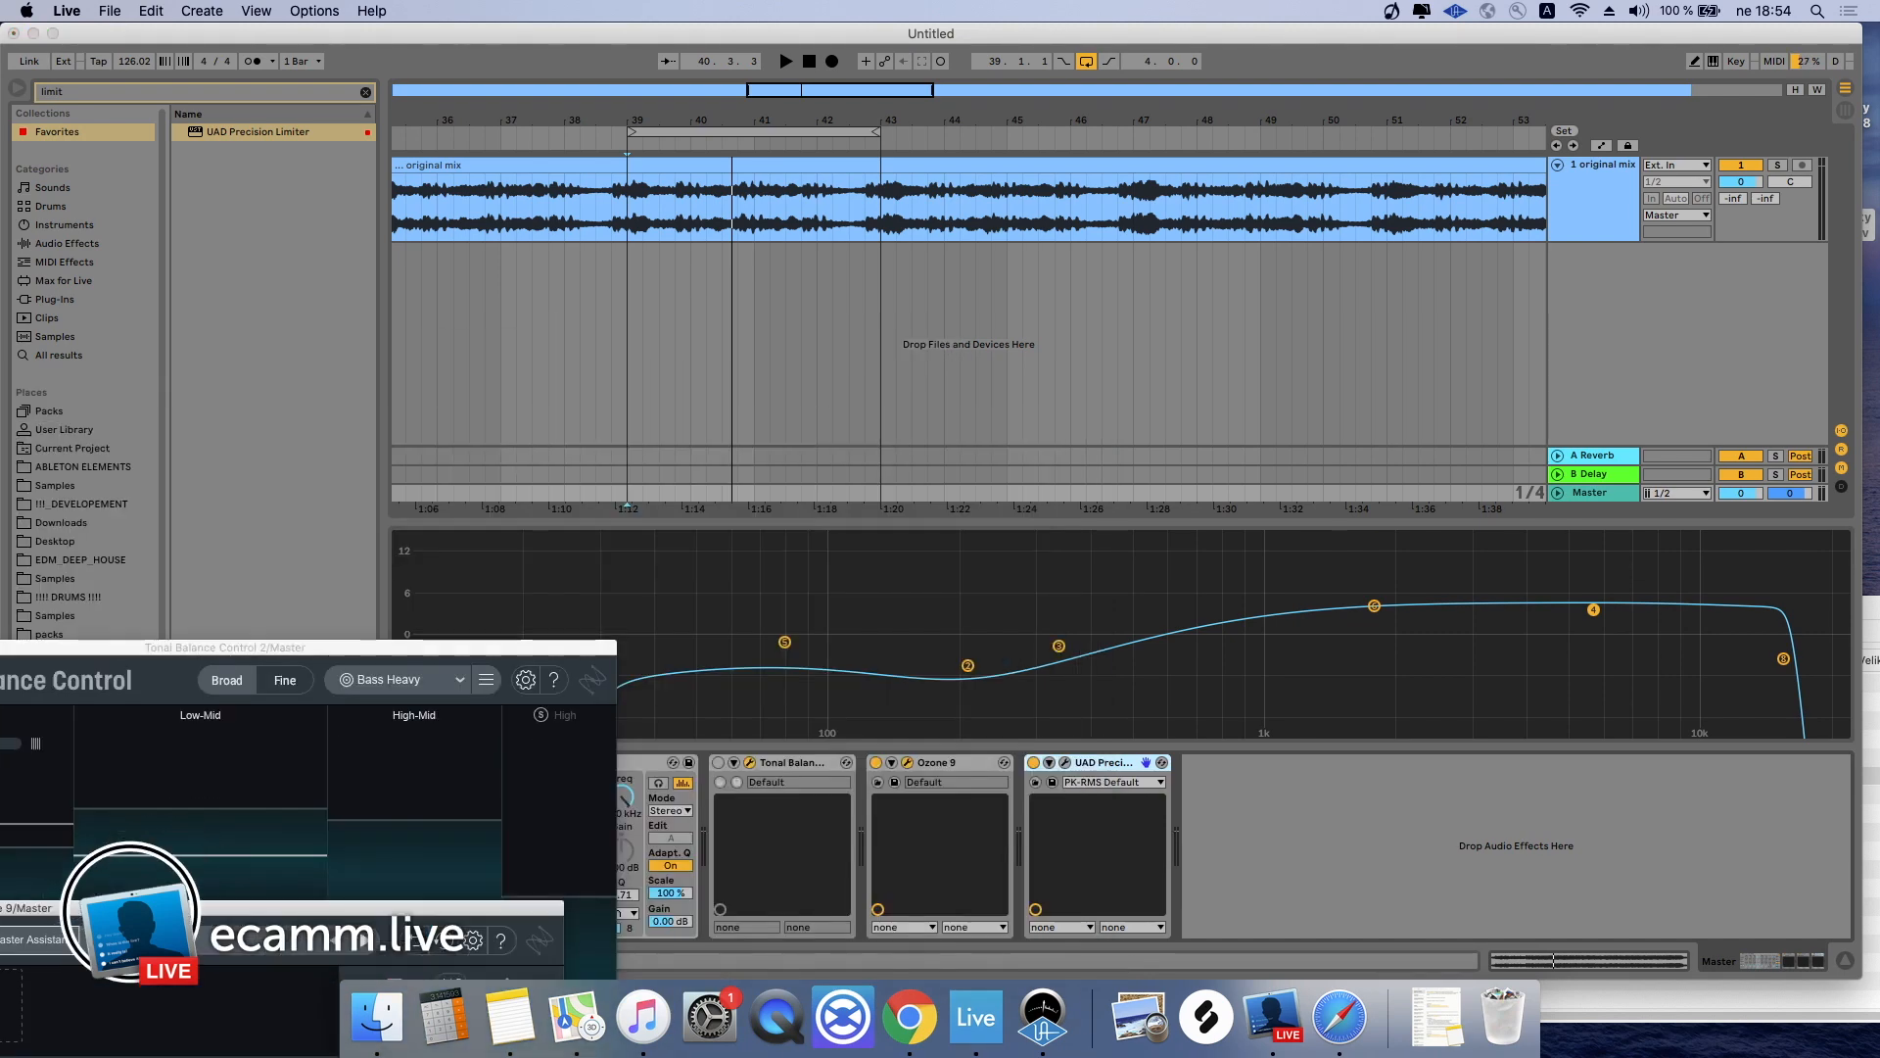
click(1064, 762)
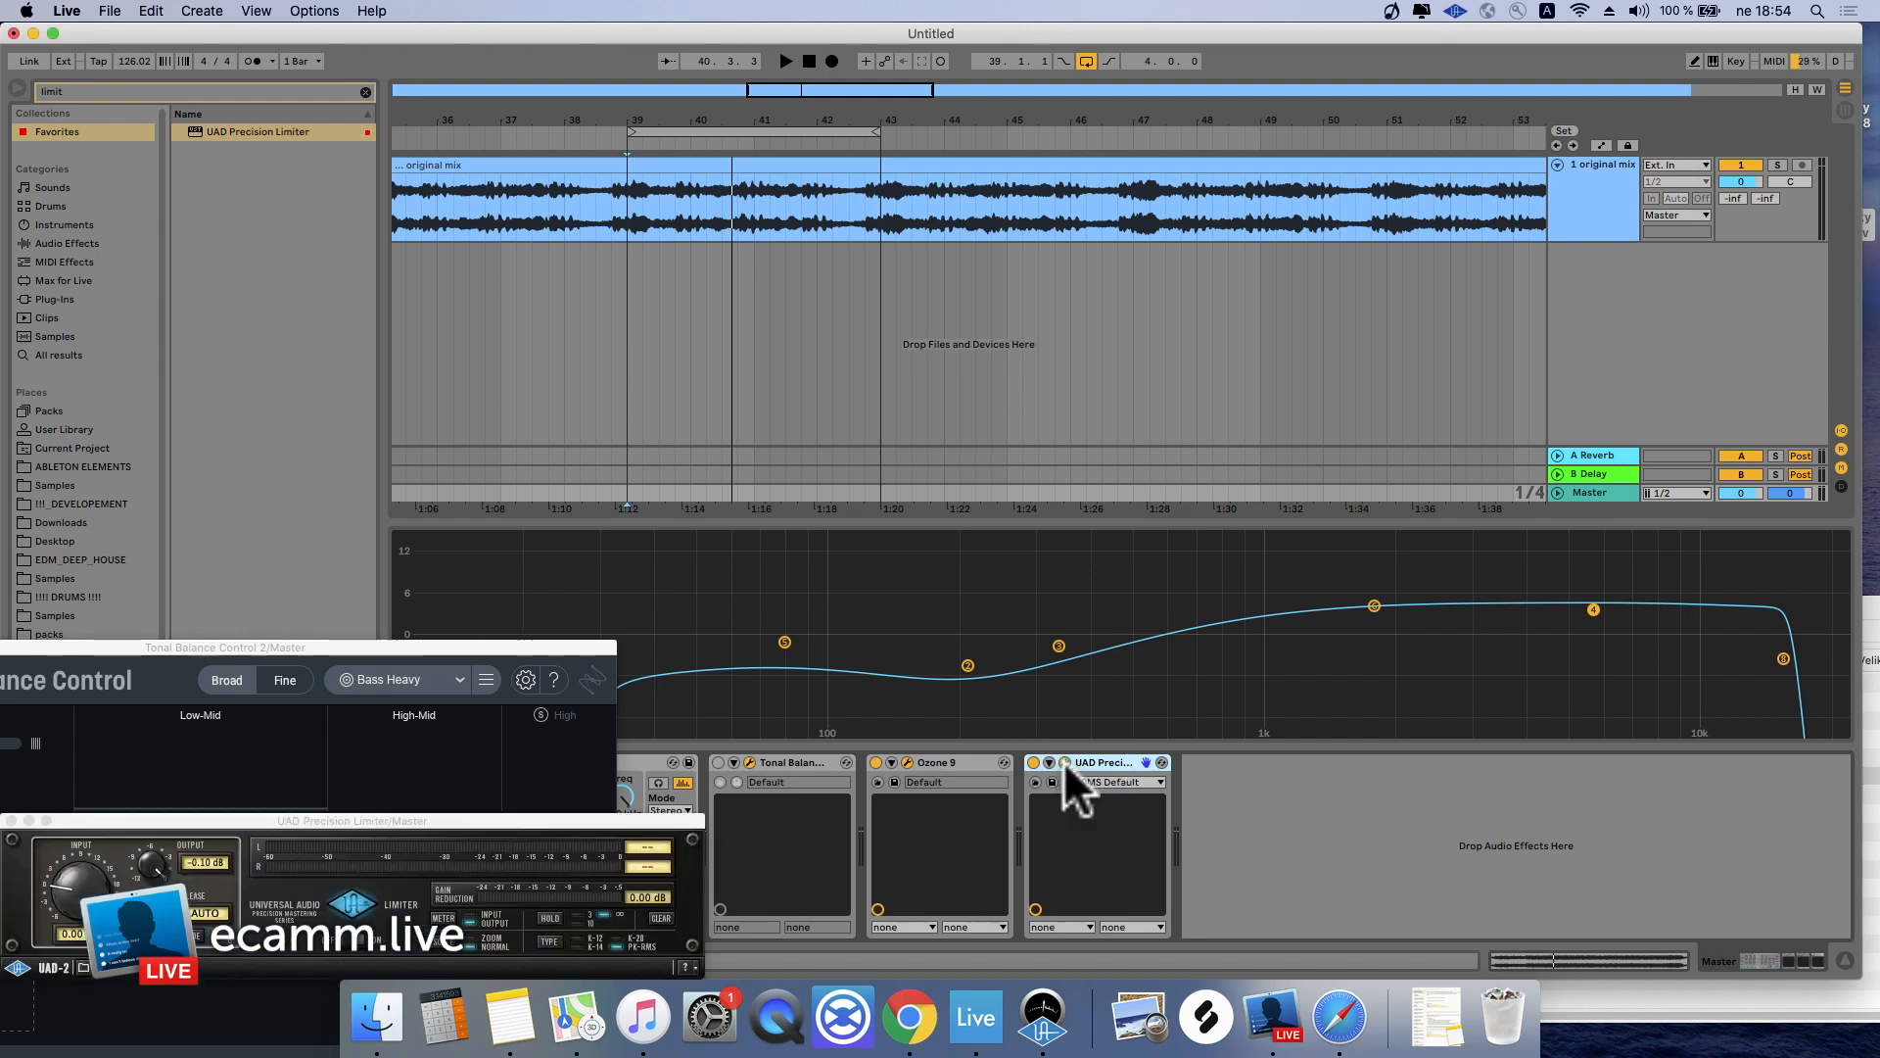
drag(652, 828, 1248, 374)
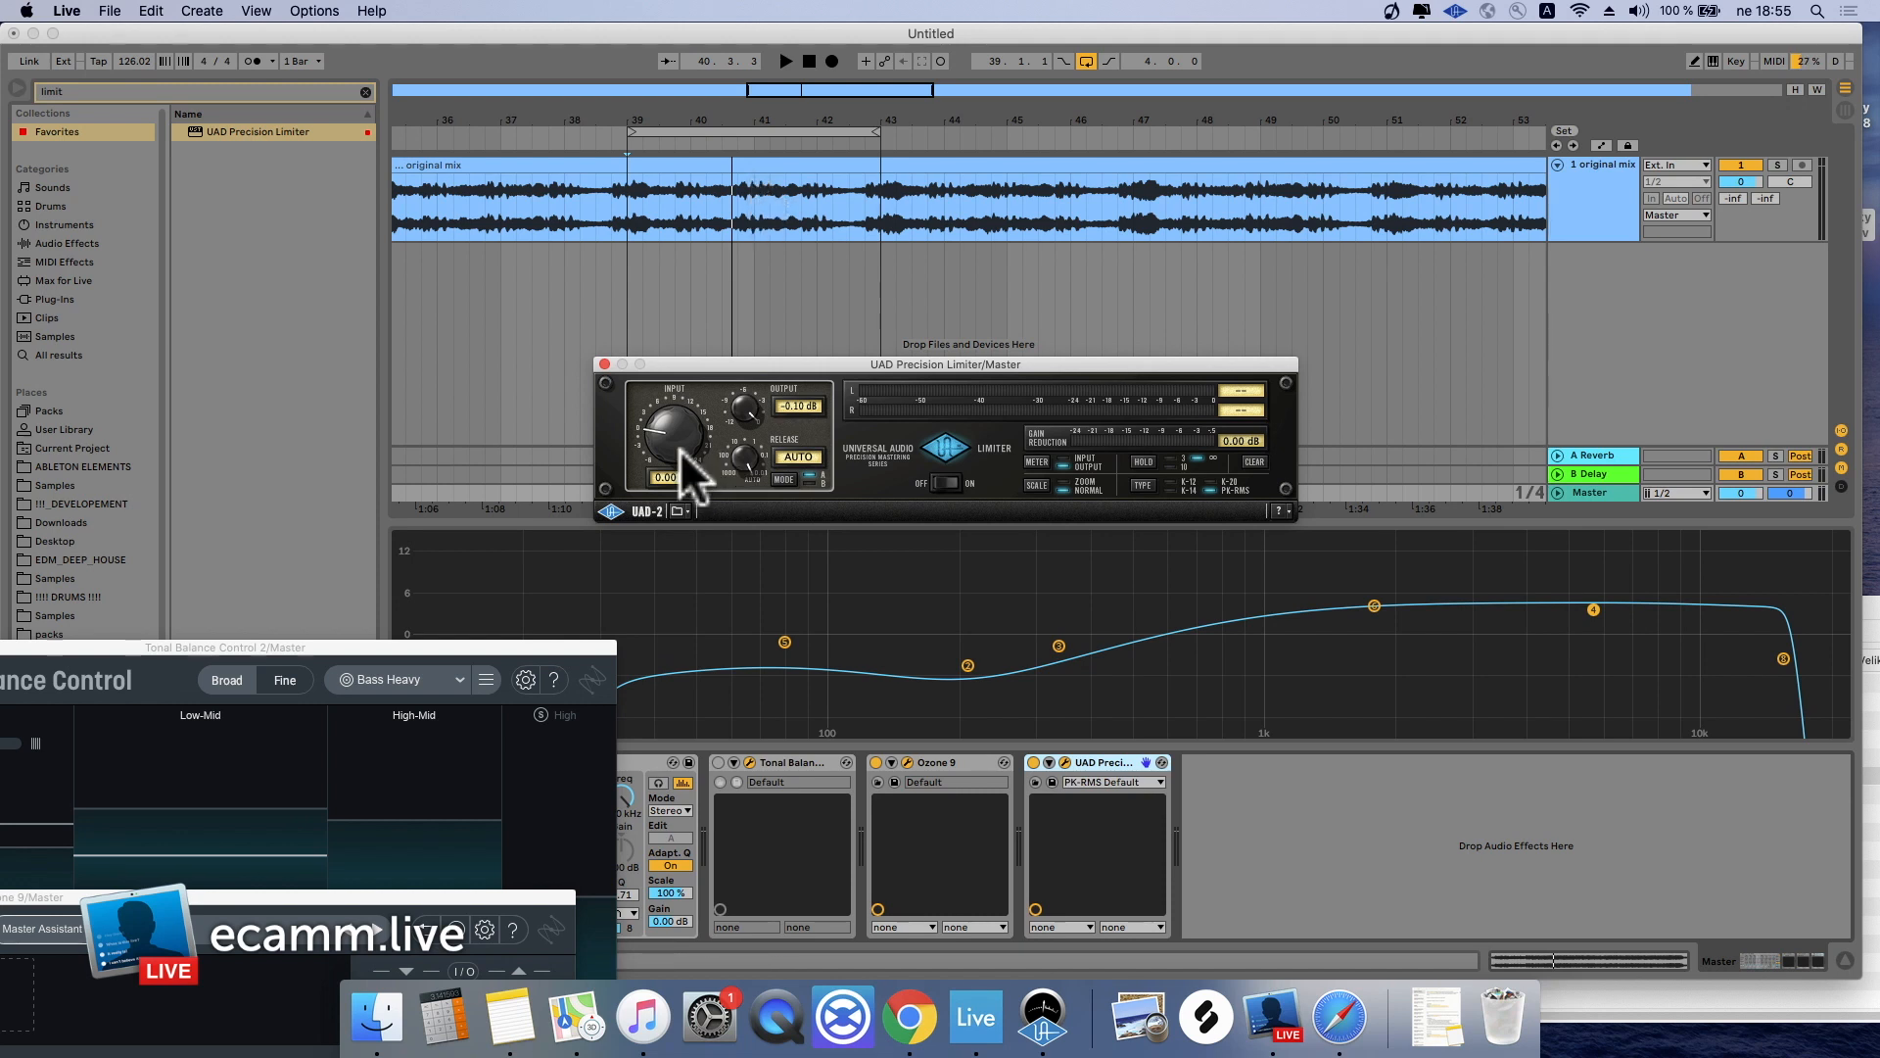
Play the mix and raise the Master Precision Limiter's input to 4.52 dB
scroll(679, 447, up, 3)
key(space)
scroll(679, 446, up, 2)
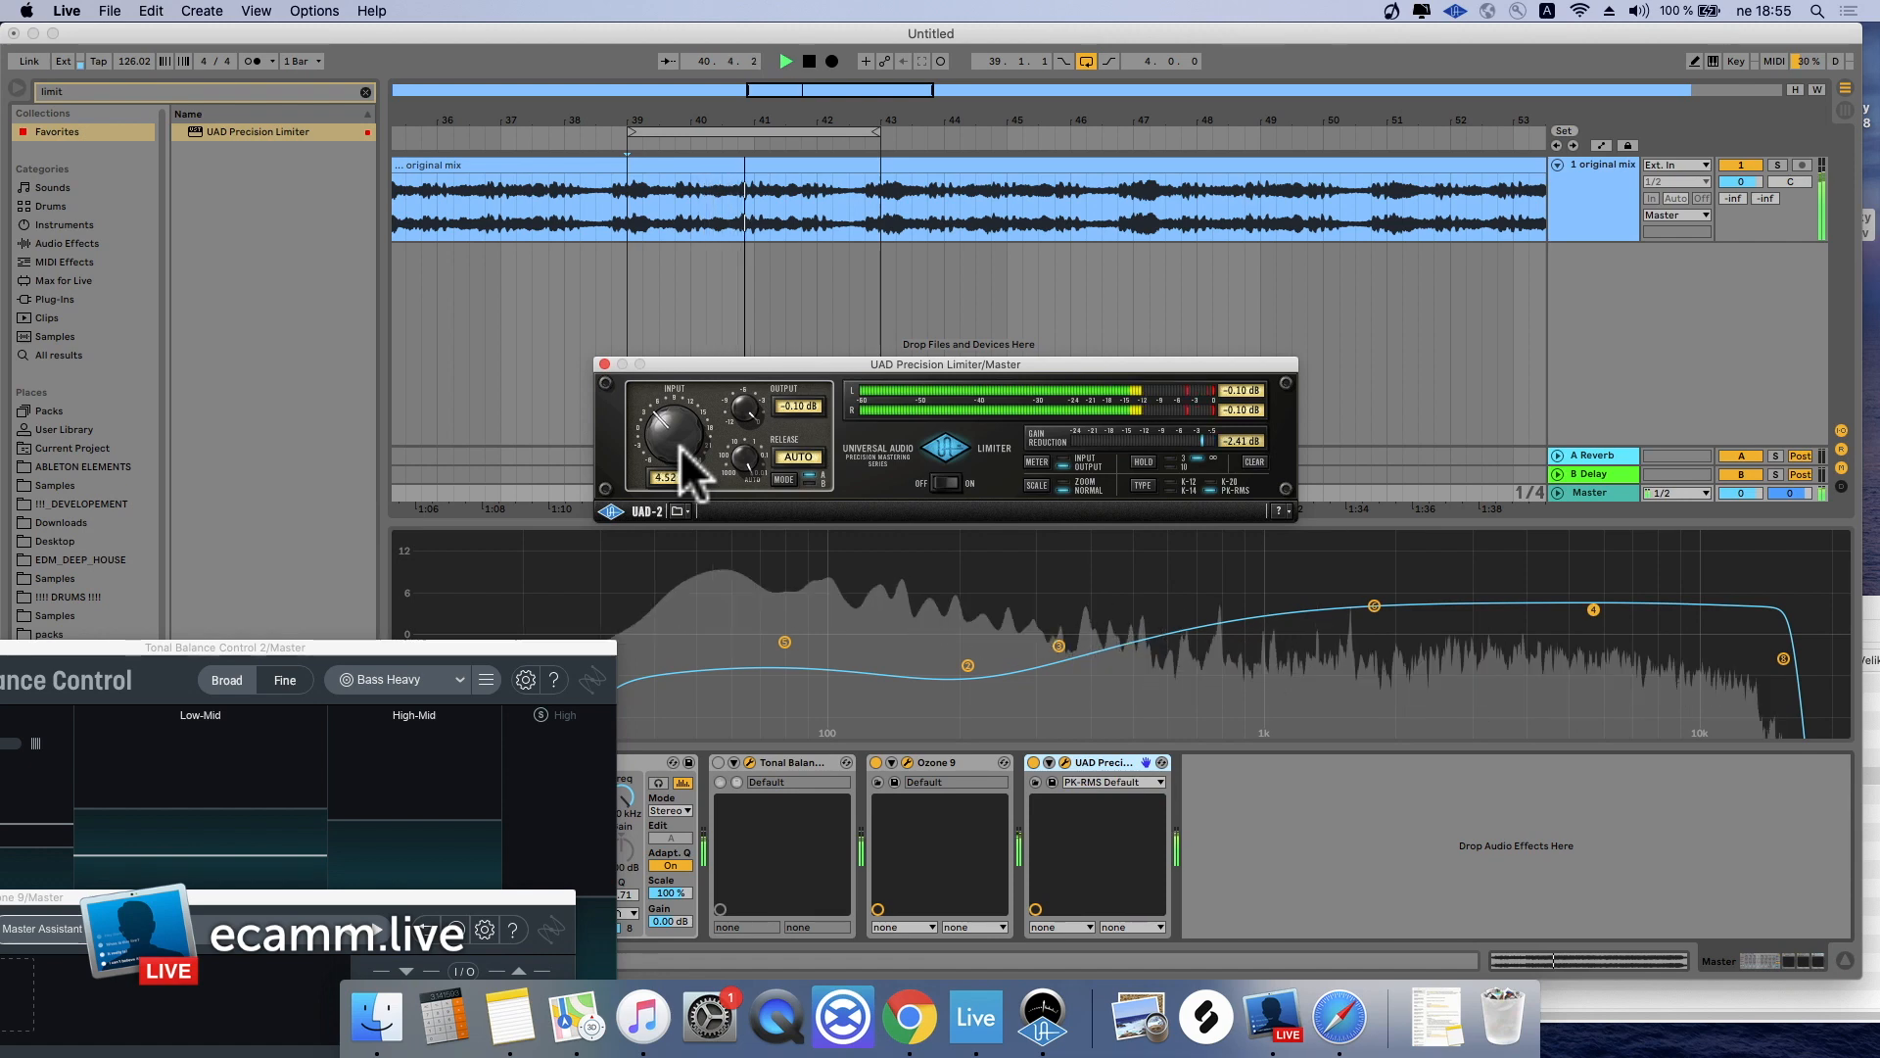
Enlarge the original mix track, and try its own Precision Limiter at 4.15 dB input before switching that limiter off
drag(1587, 239, 1619, 489)
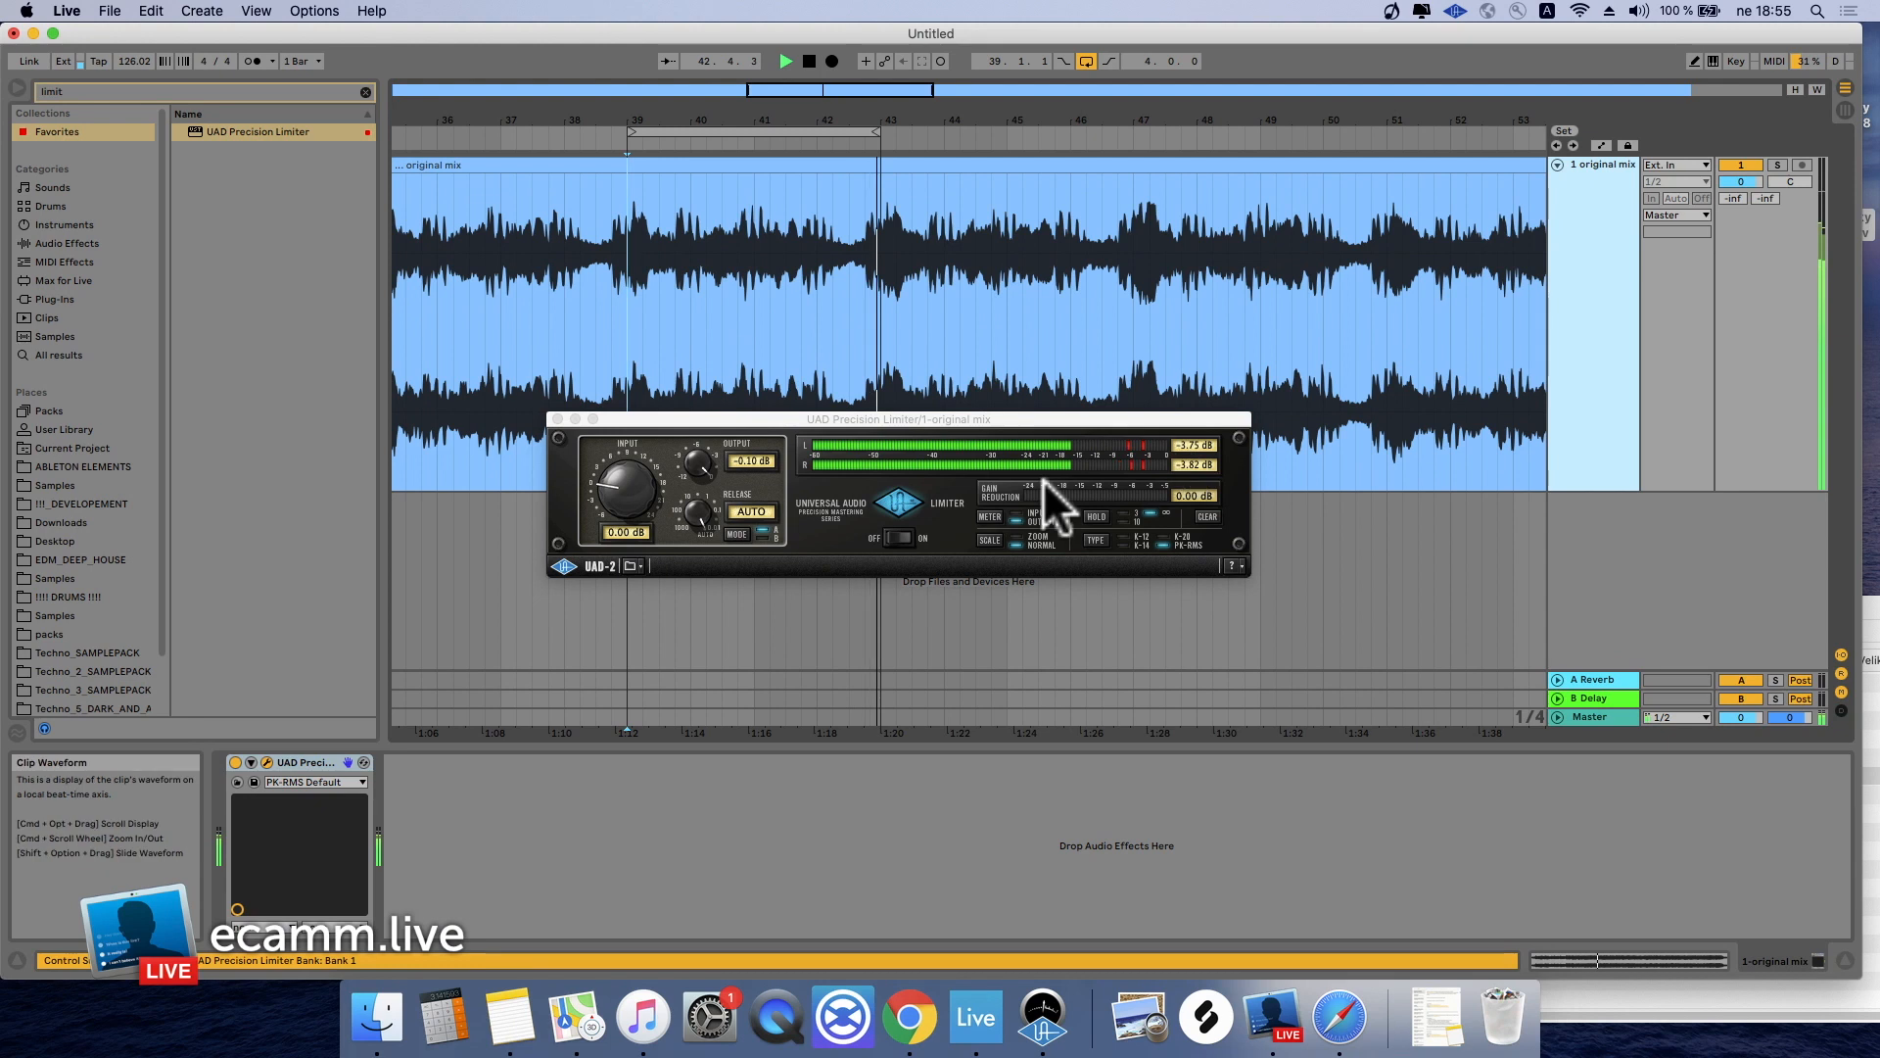
drag(647, 477, 638, 486)
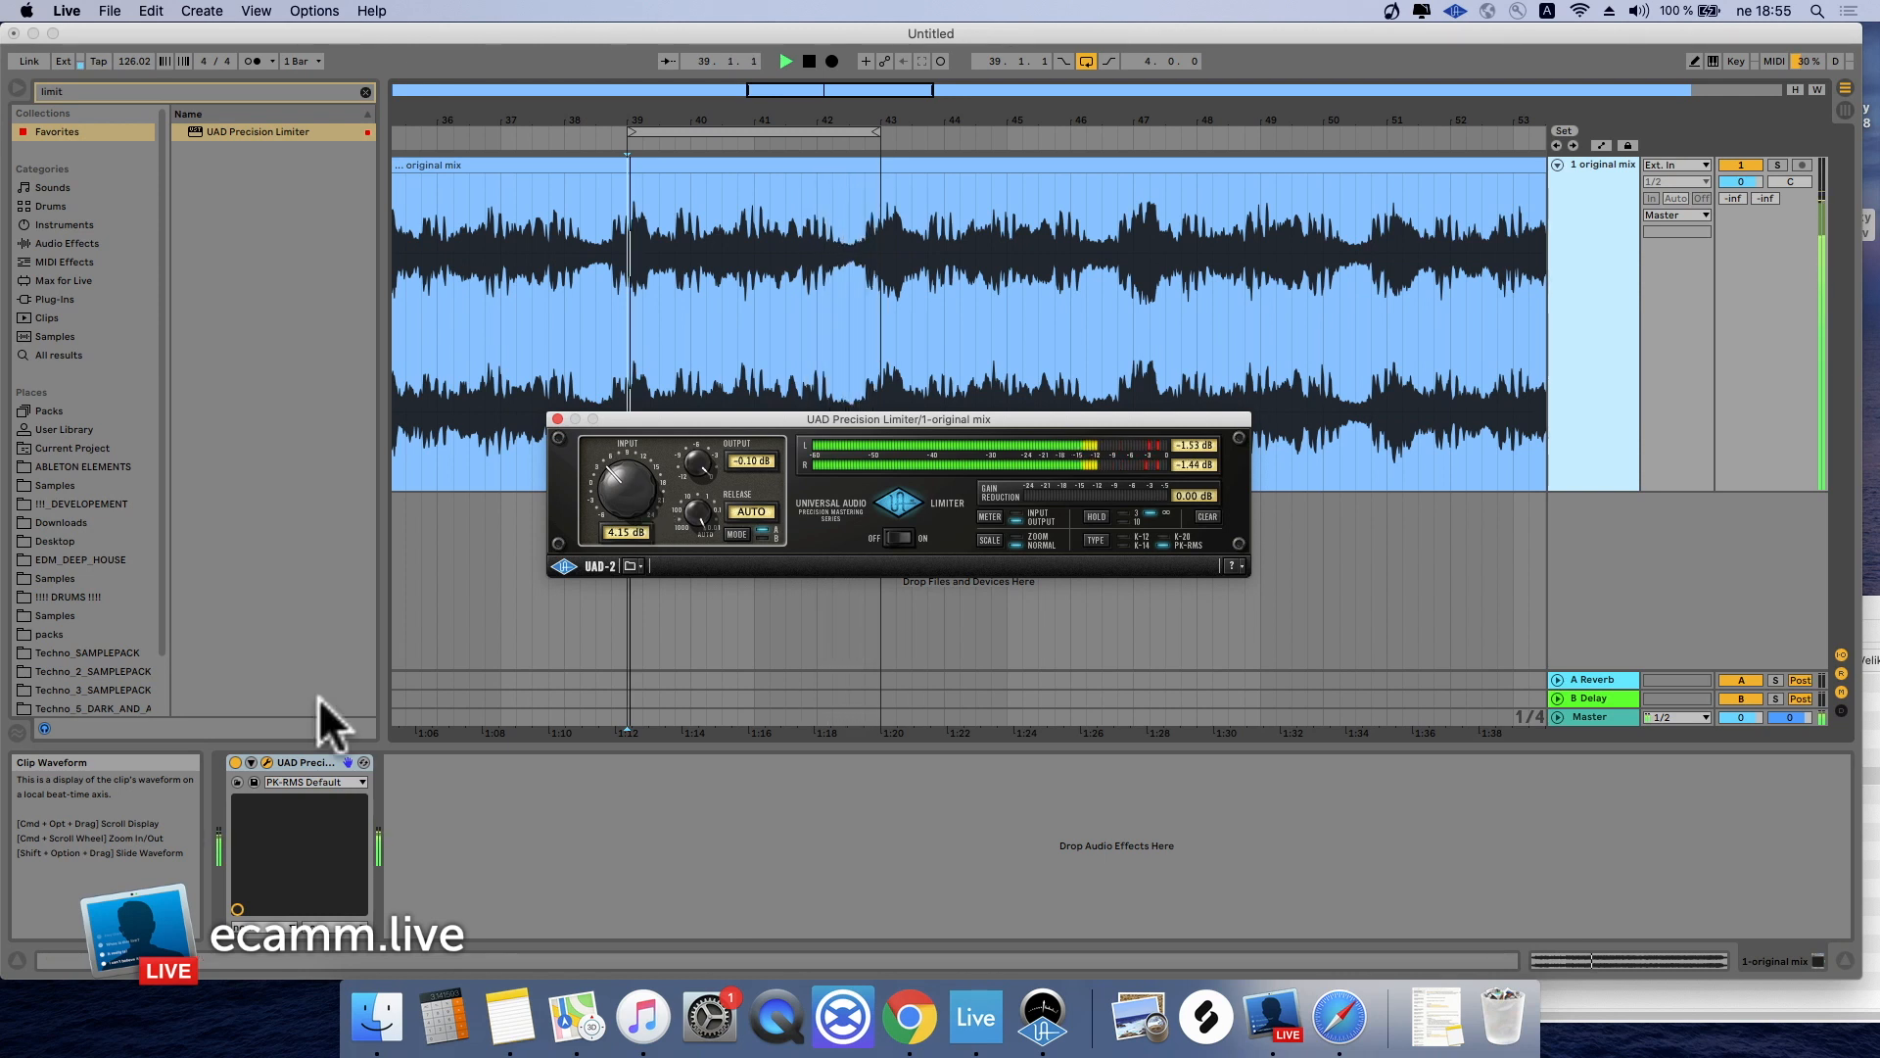
click(236, 756)
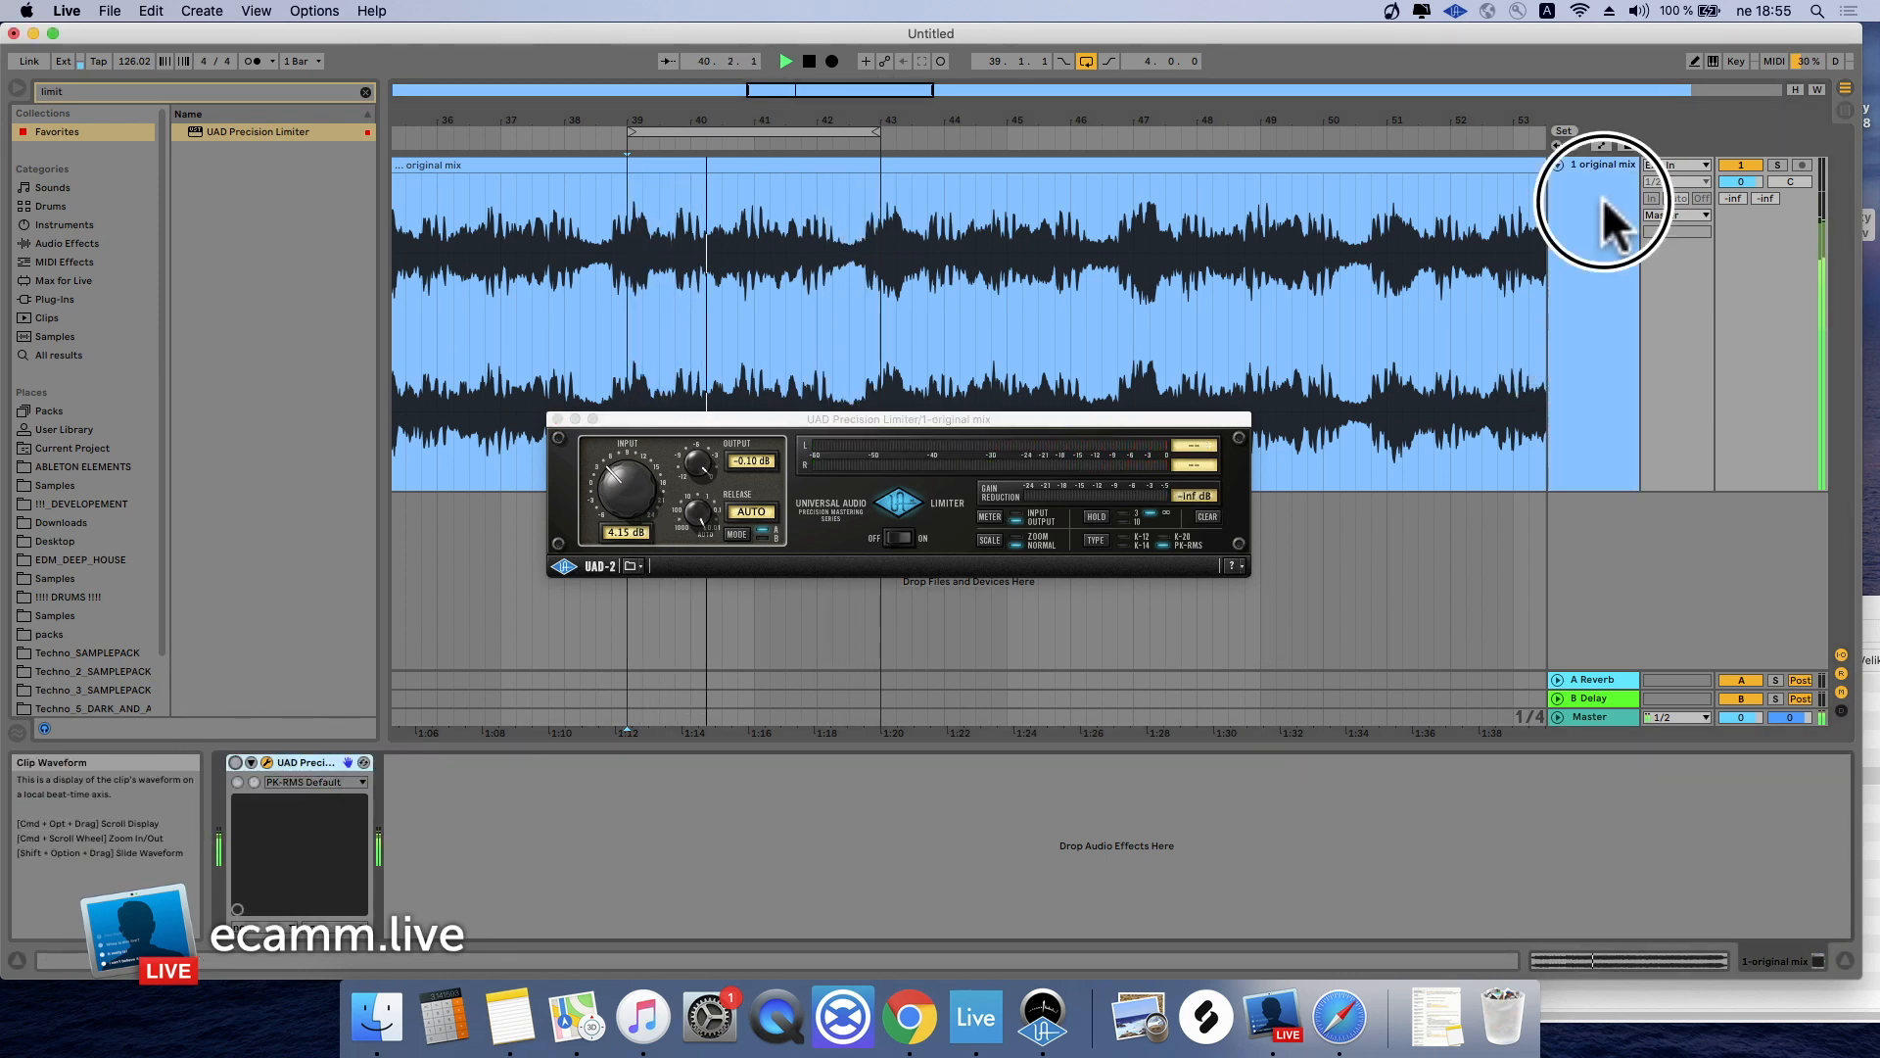
Set the Master Precision Limiter's input to 5.70 dB, clear its meters during playback and stop the mix
click(1589, 713)
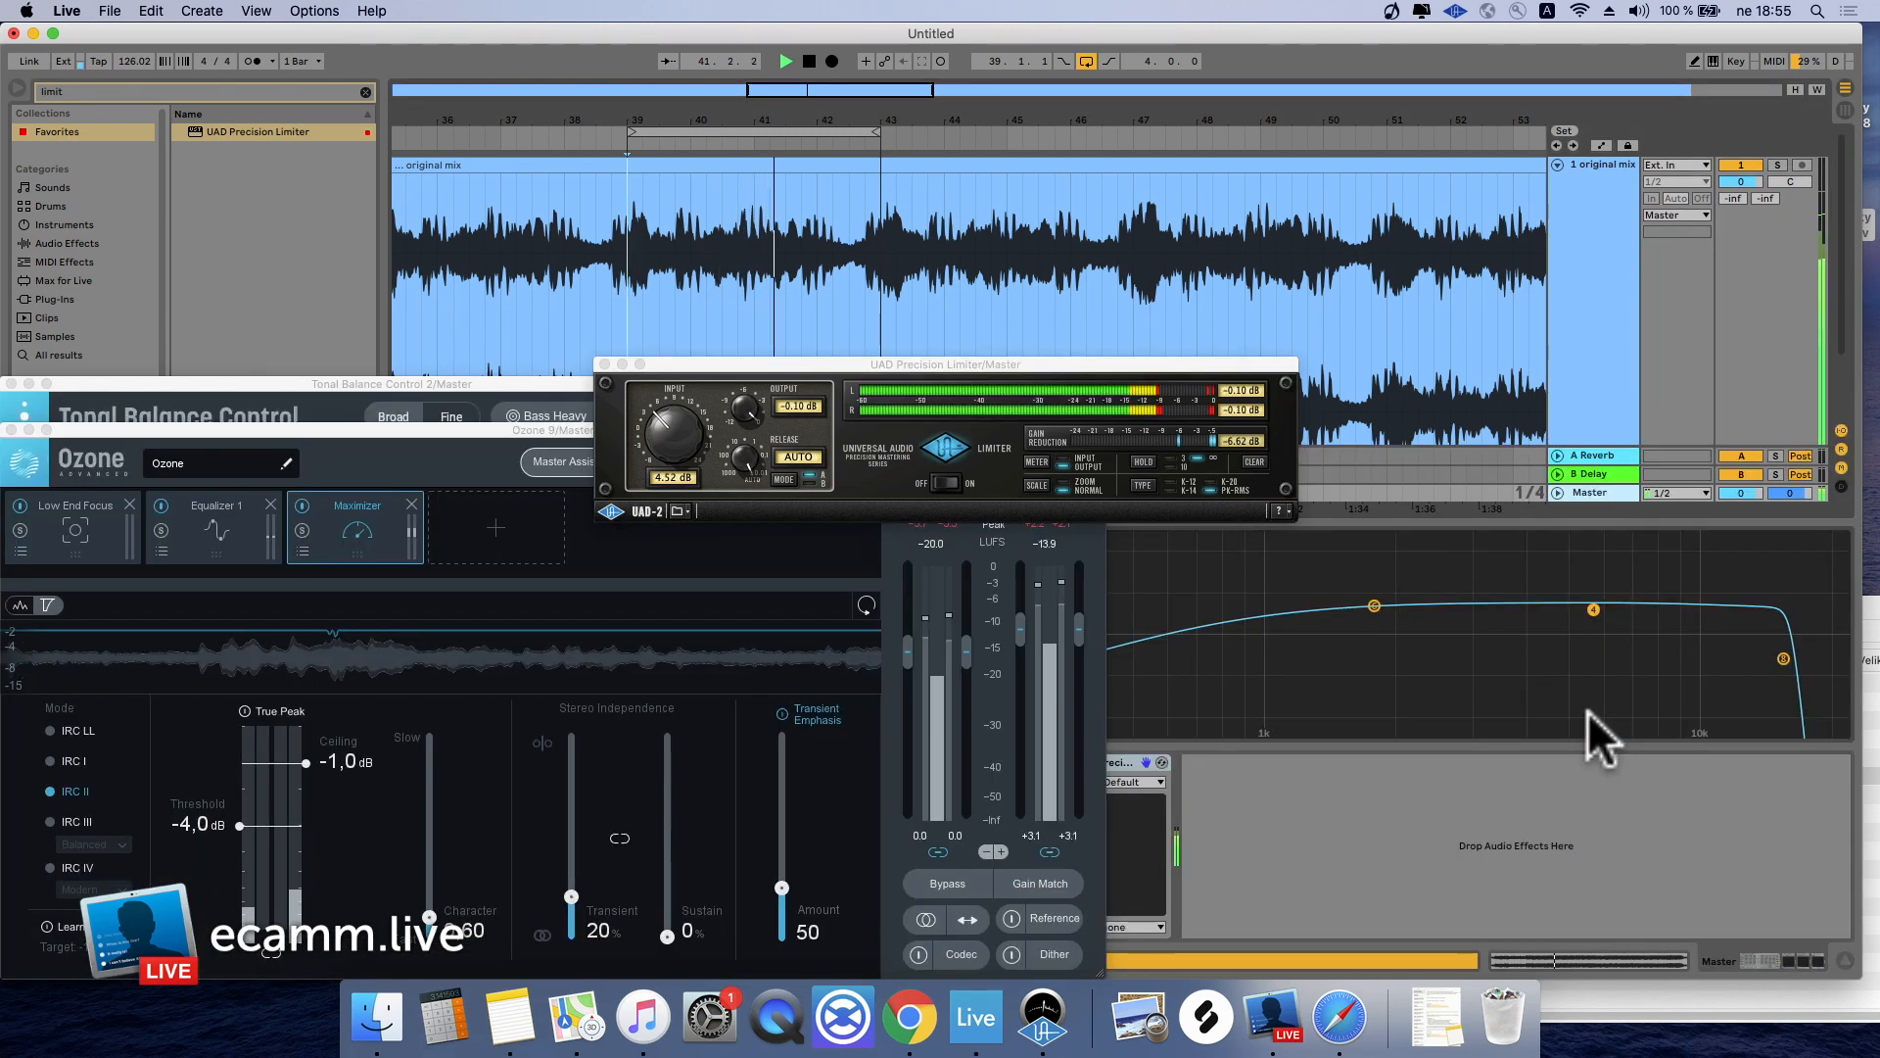
drag(683, 427, 684, 427)
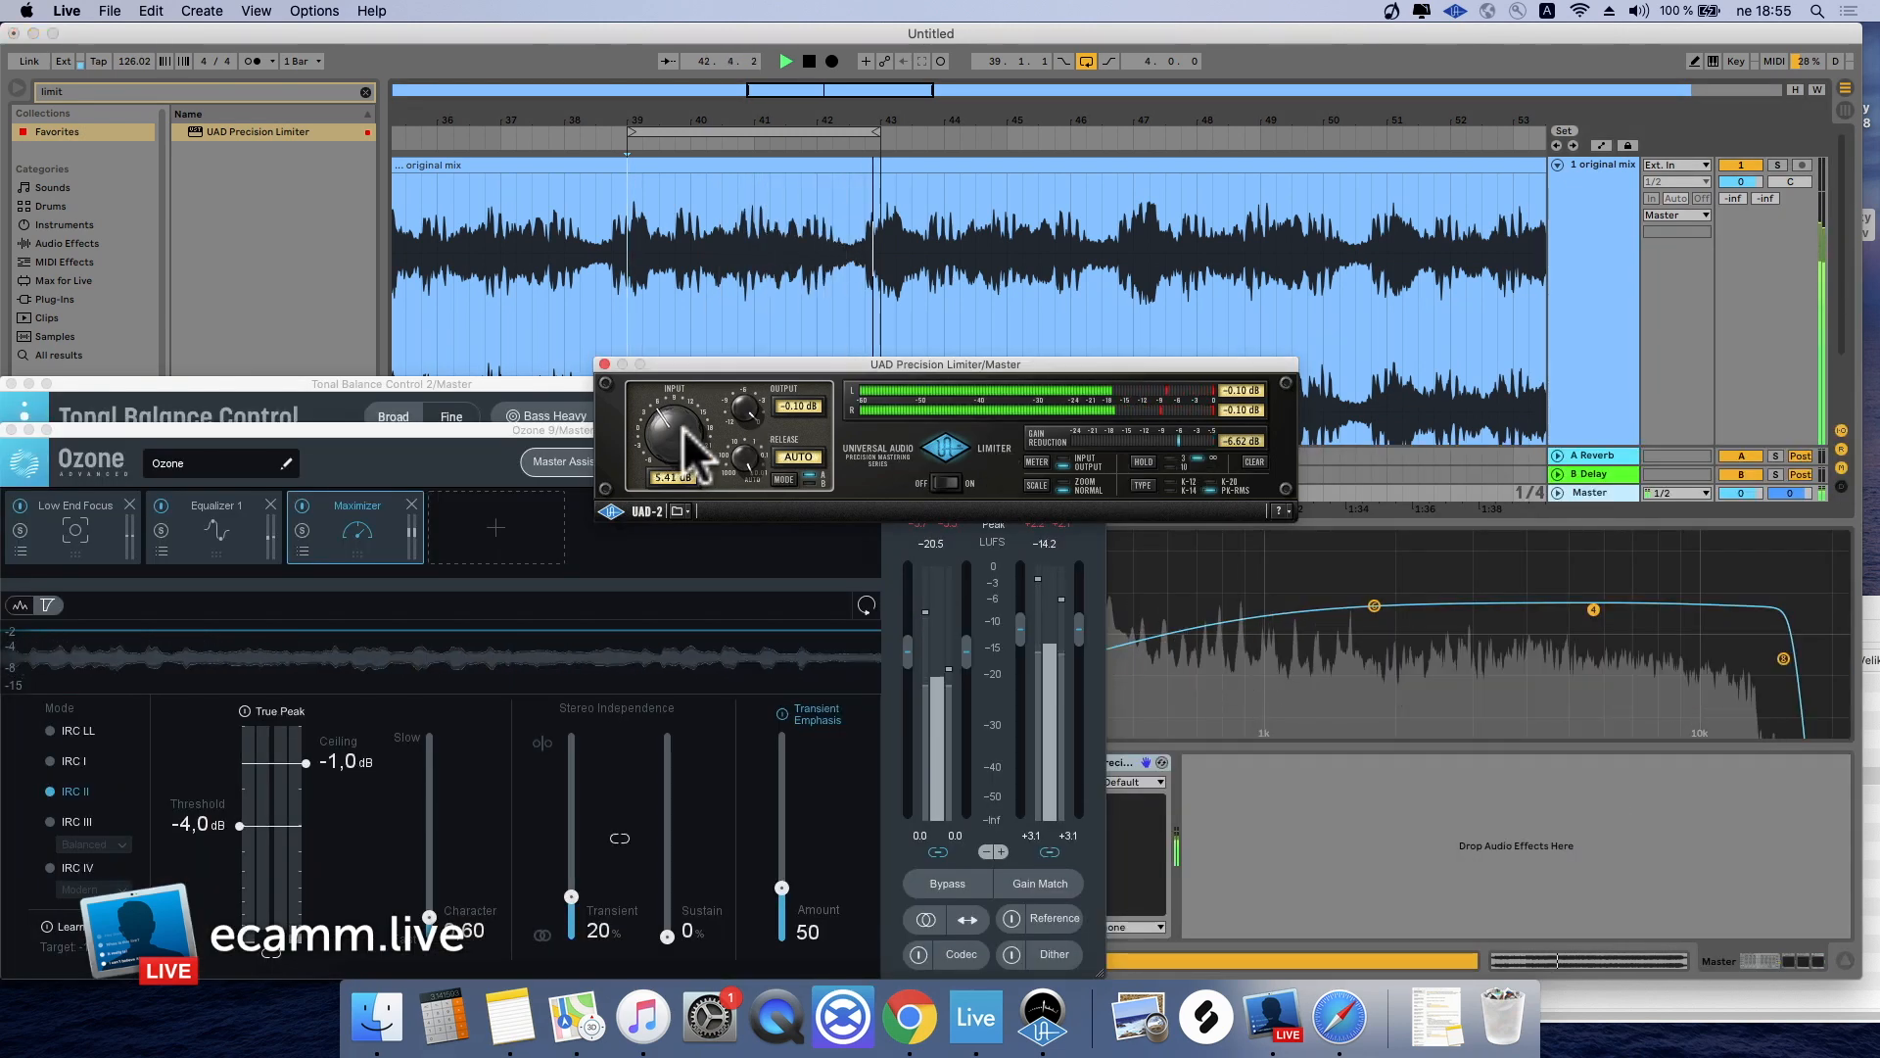
click(1251, 460)
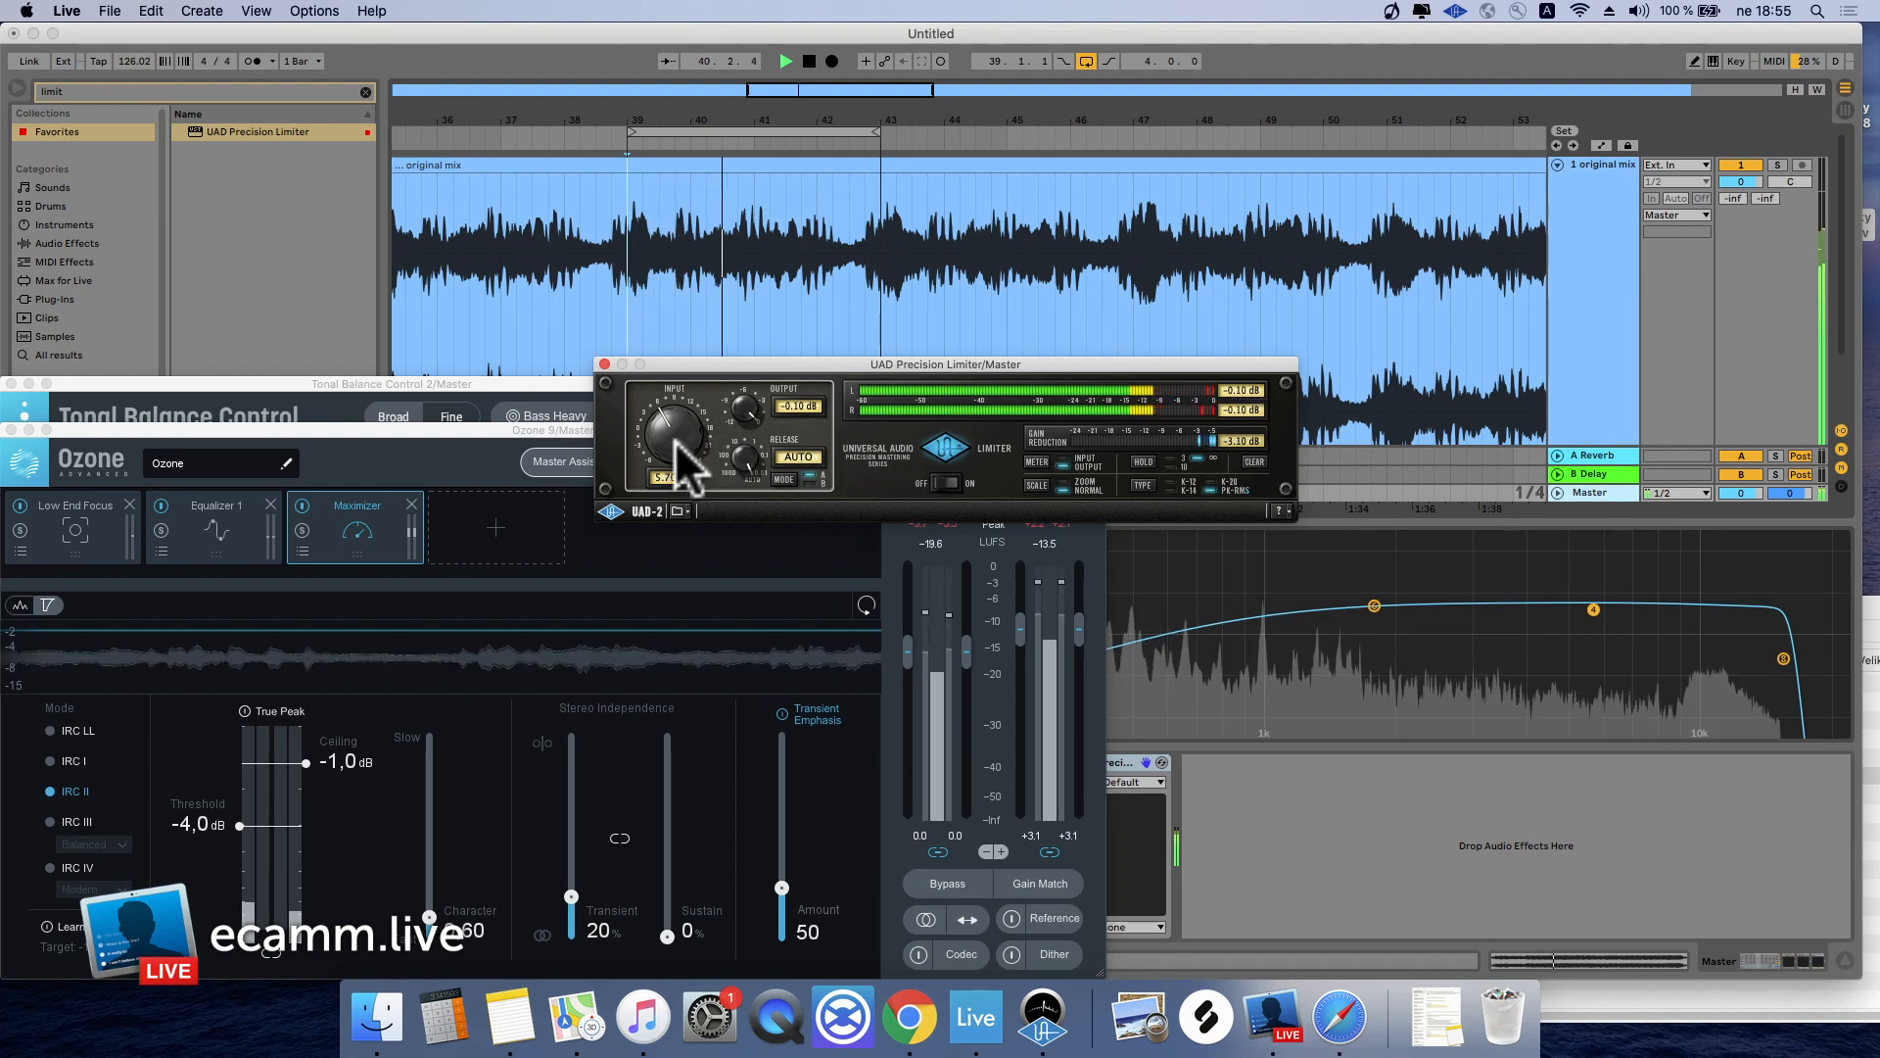
key(space)
Extend the loop range over the whole original mix clip, from bar 1 to bar 127, and select it
click(820, 131)
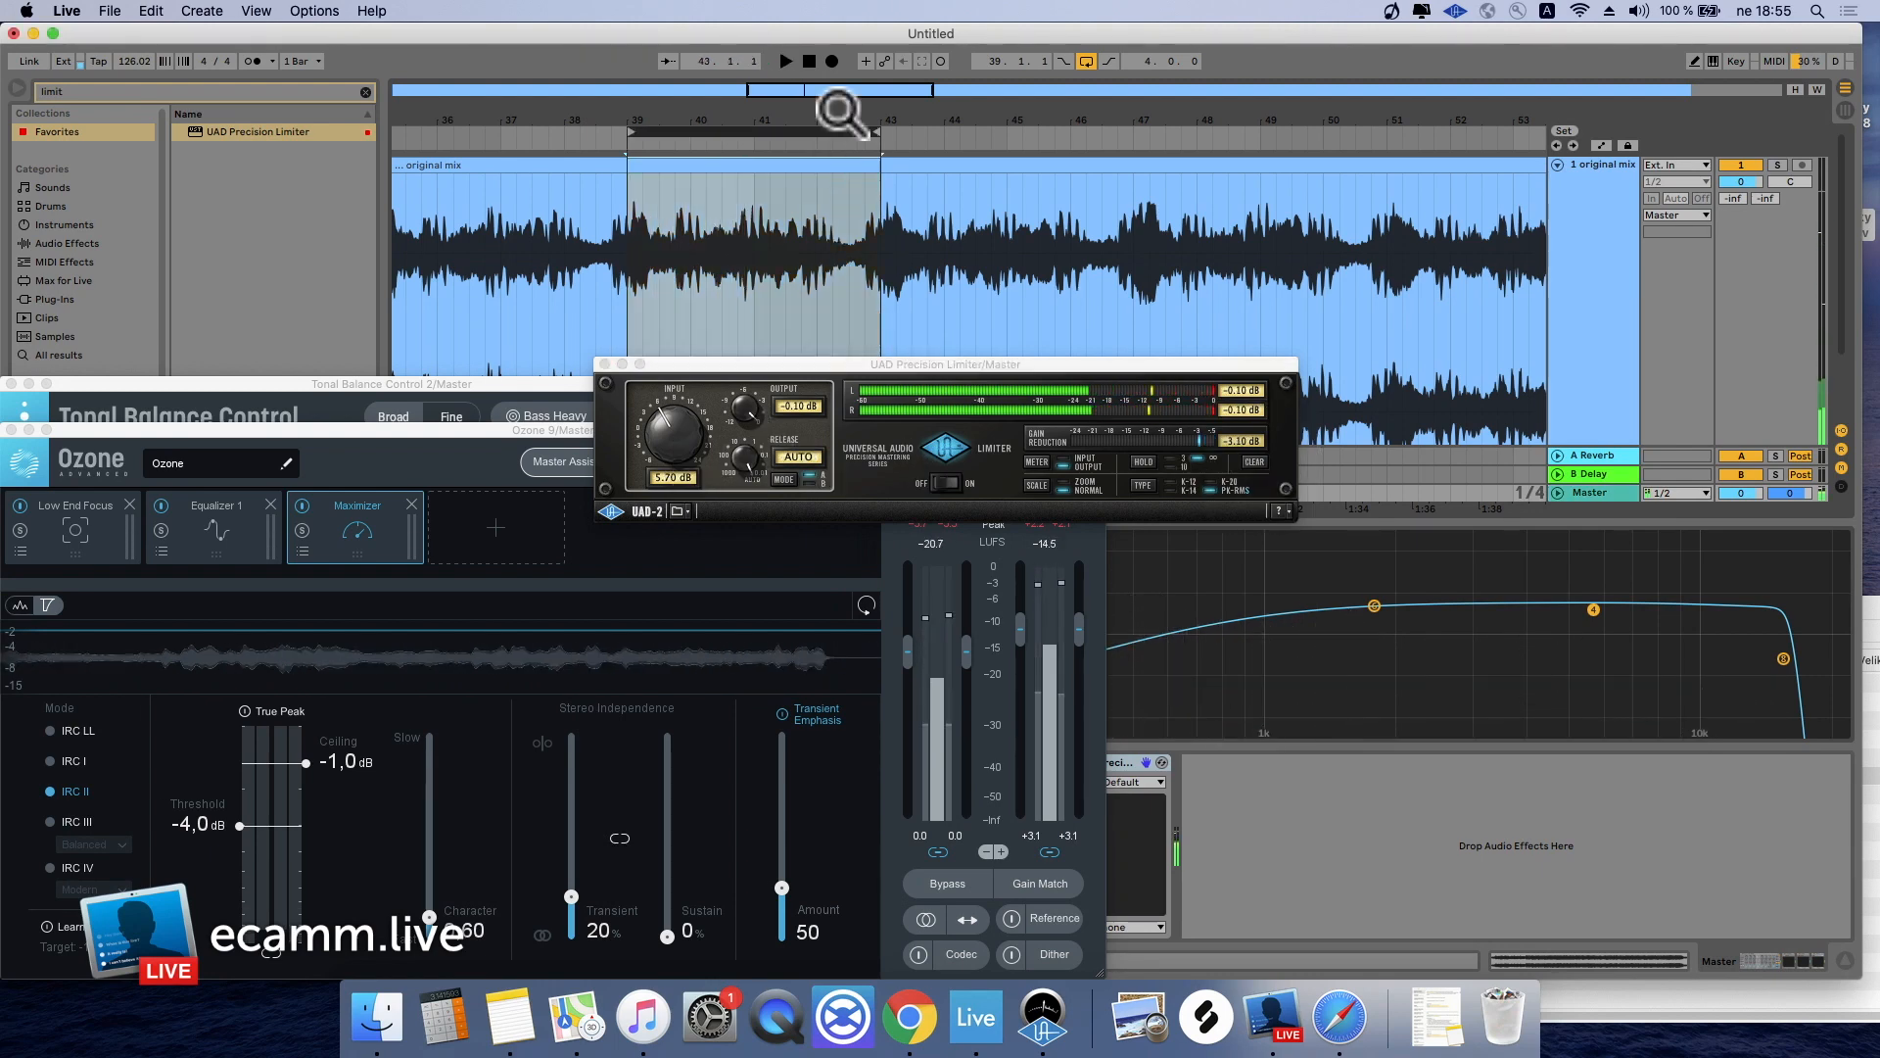
drag(840, 119, 837, 115)
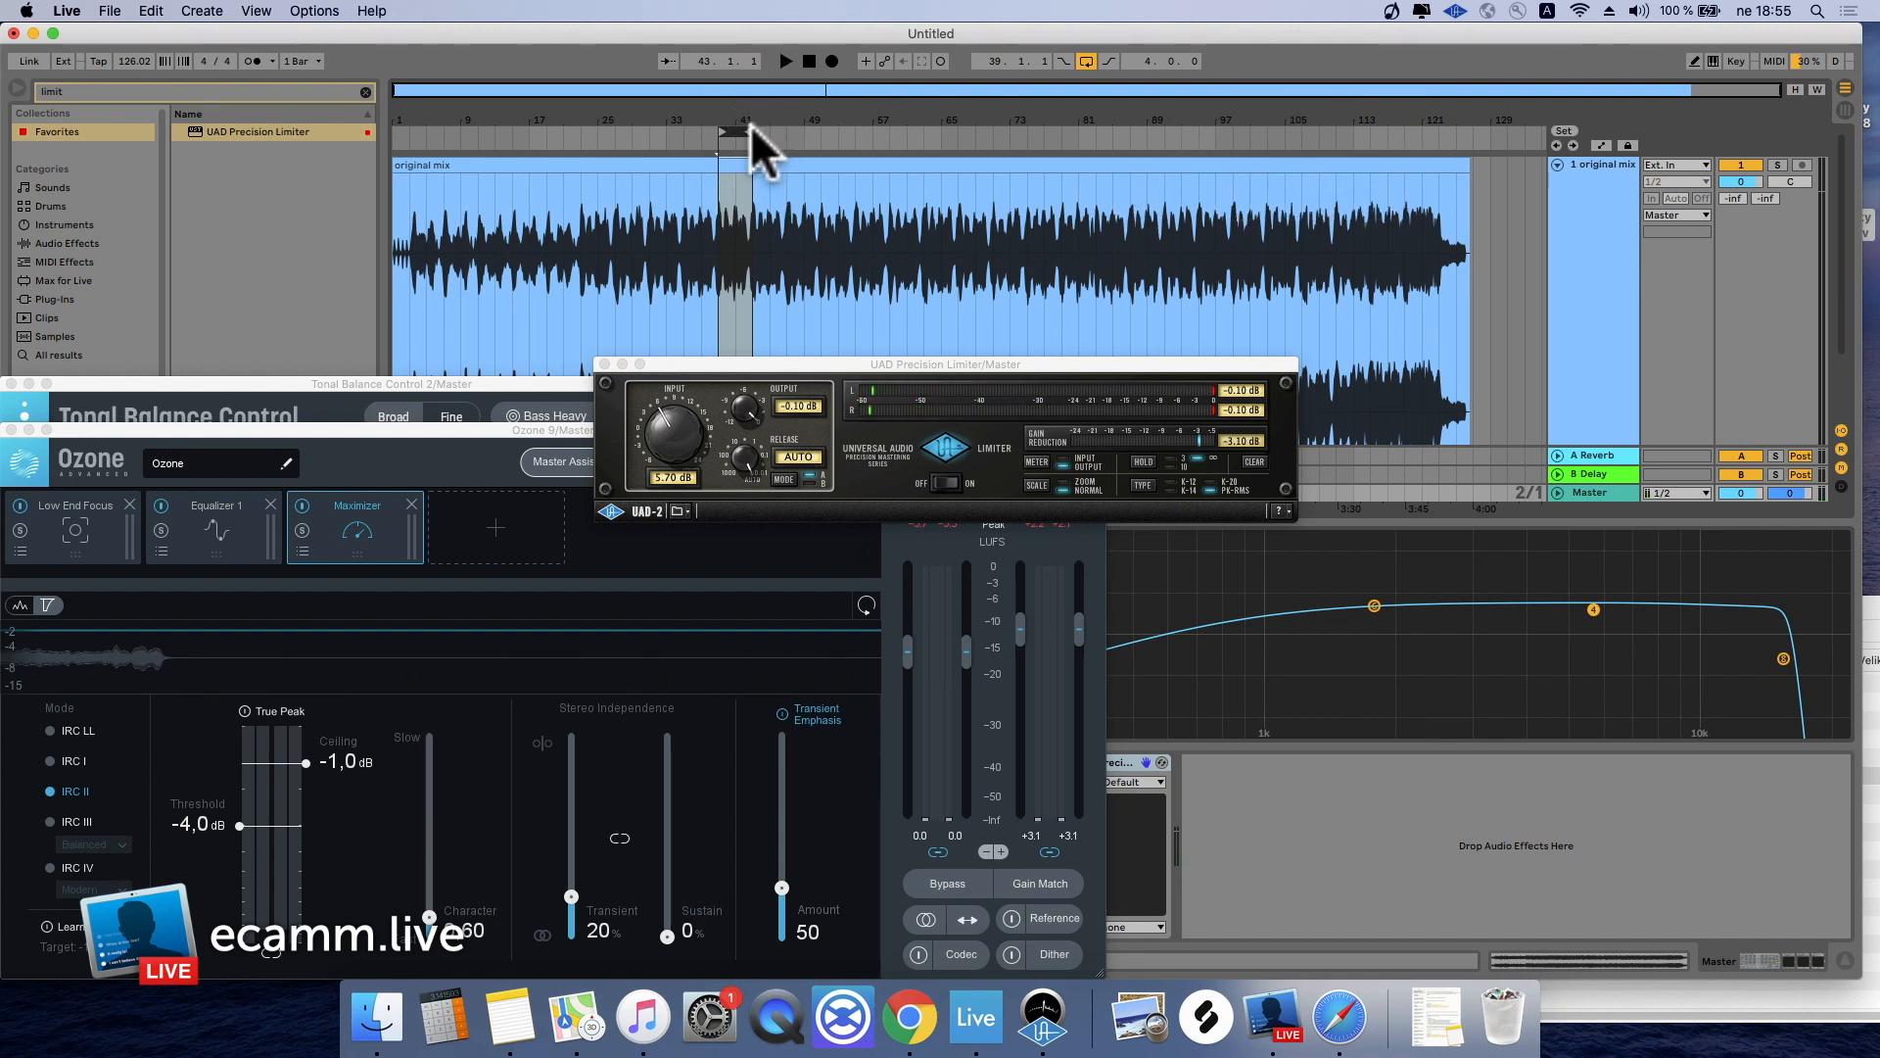
drag(752, 126, 1471, 142)
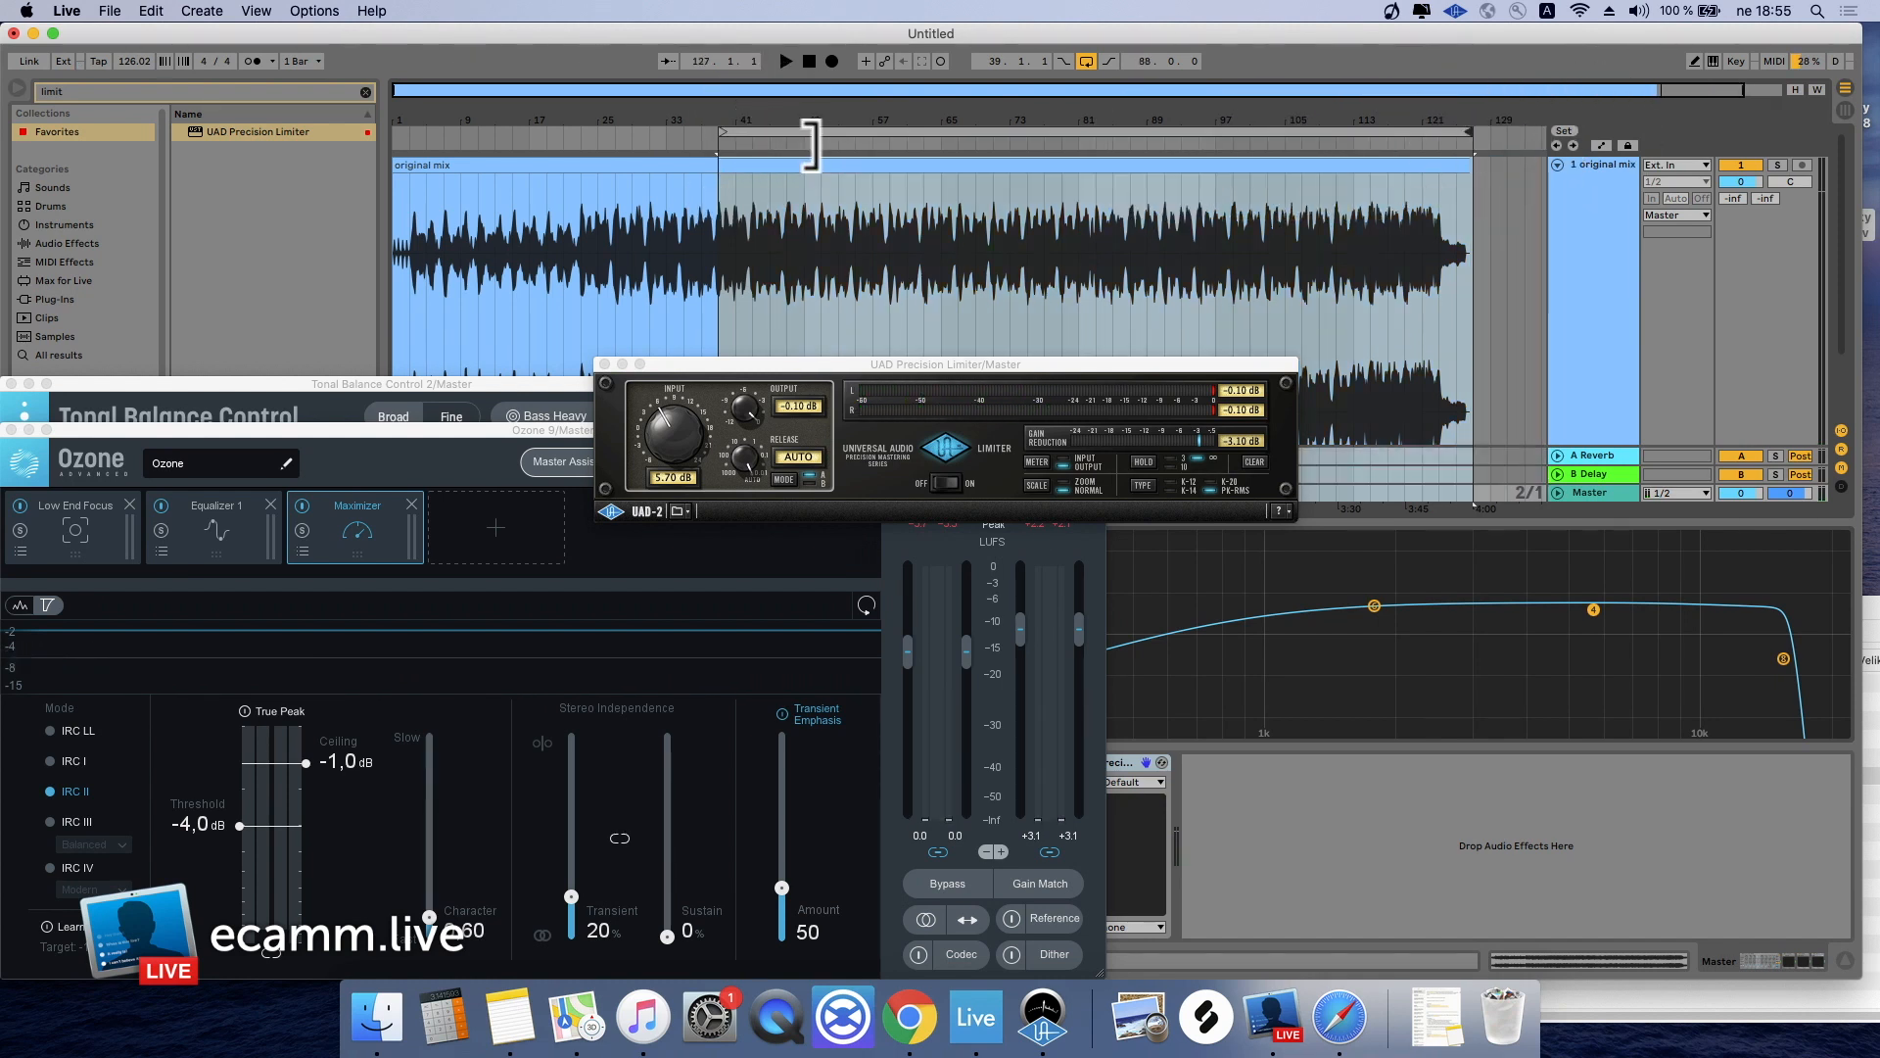
drag(349, 131, 287, 139)
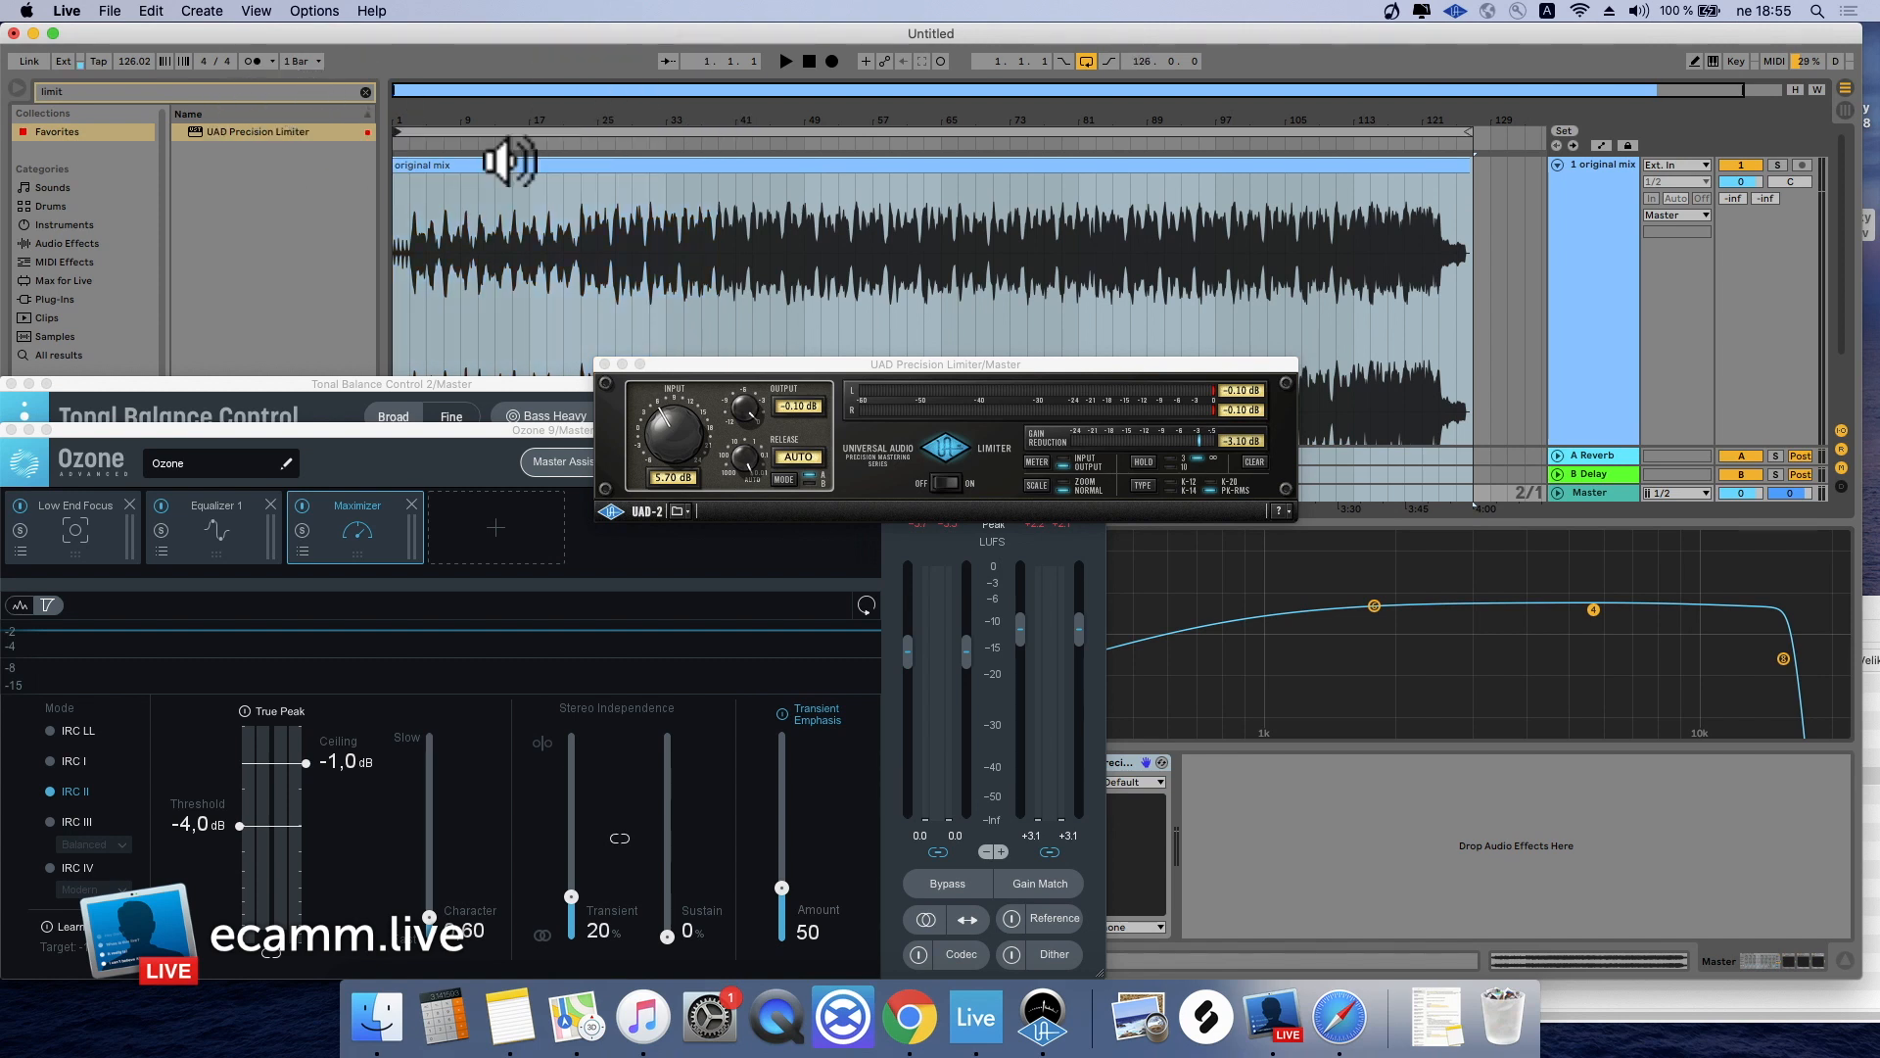
Open the Export Audio/Video settings for the selected range and move the plug-in windows clear of them
click(108, 11)
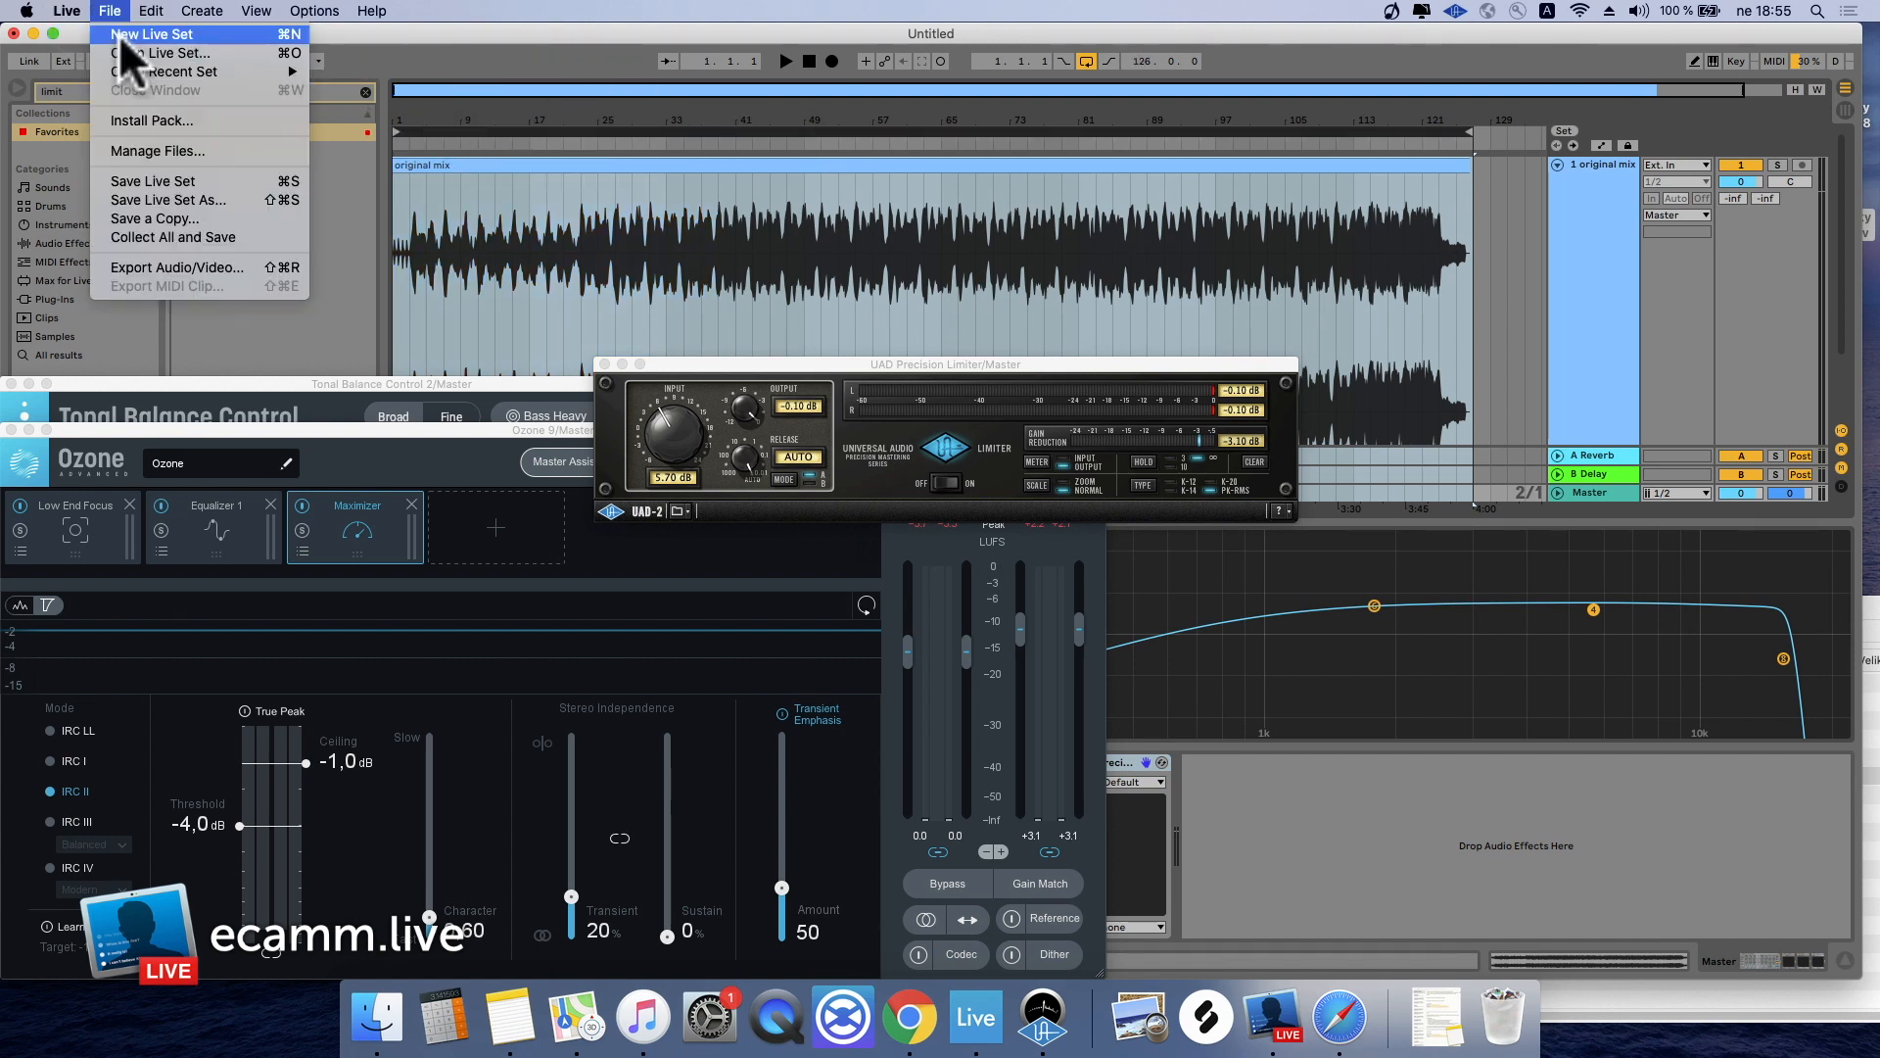
click(218, 269)
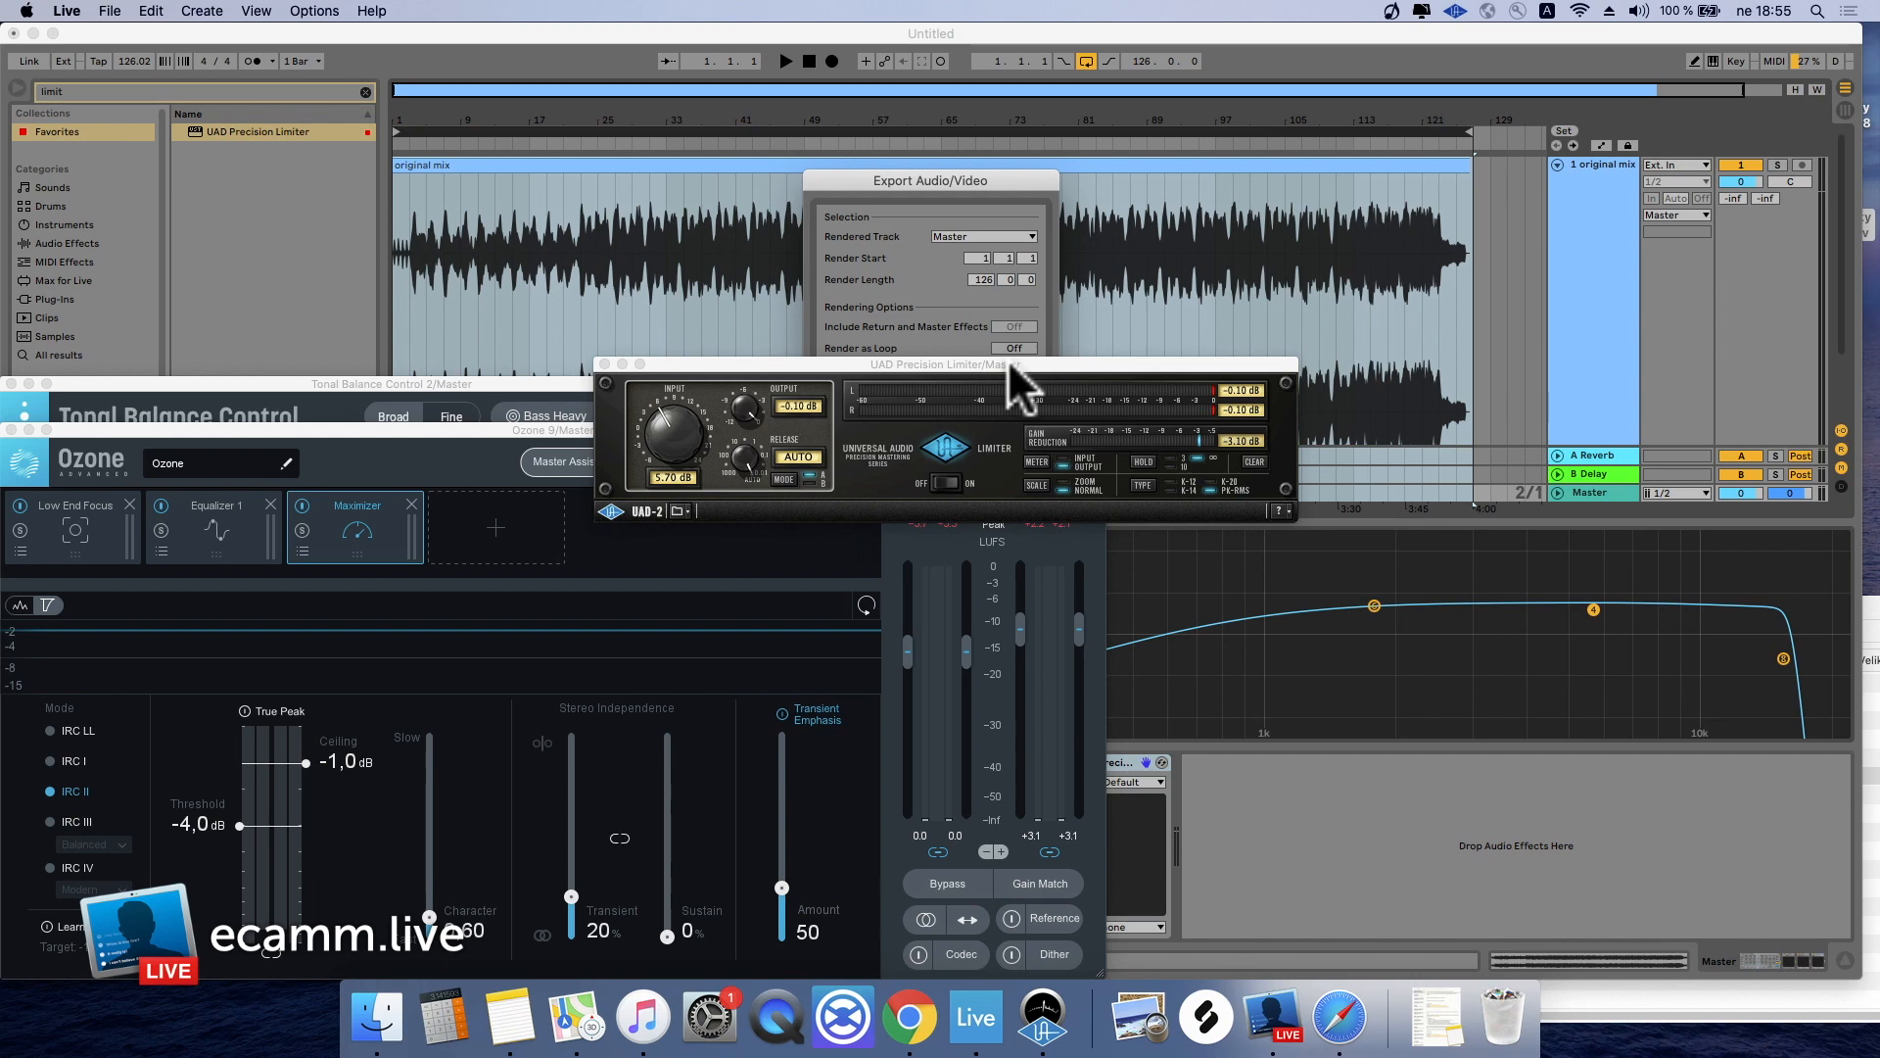
drag(1046, 429, 221, 502)
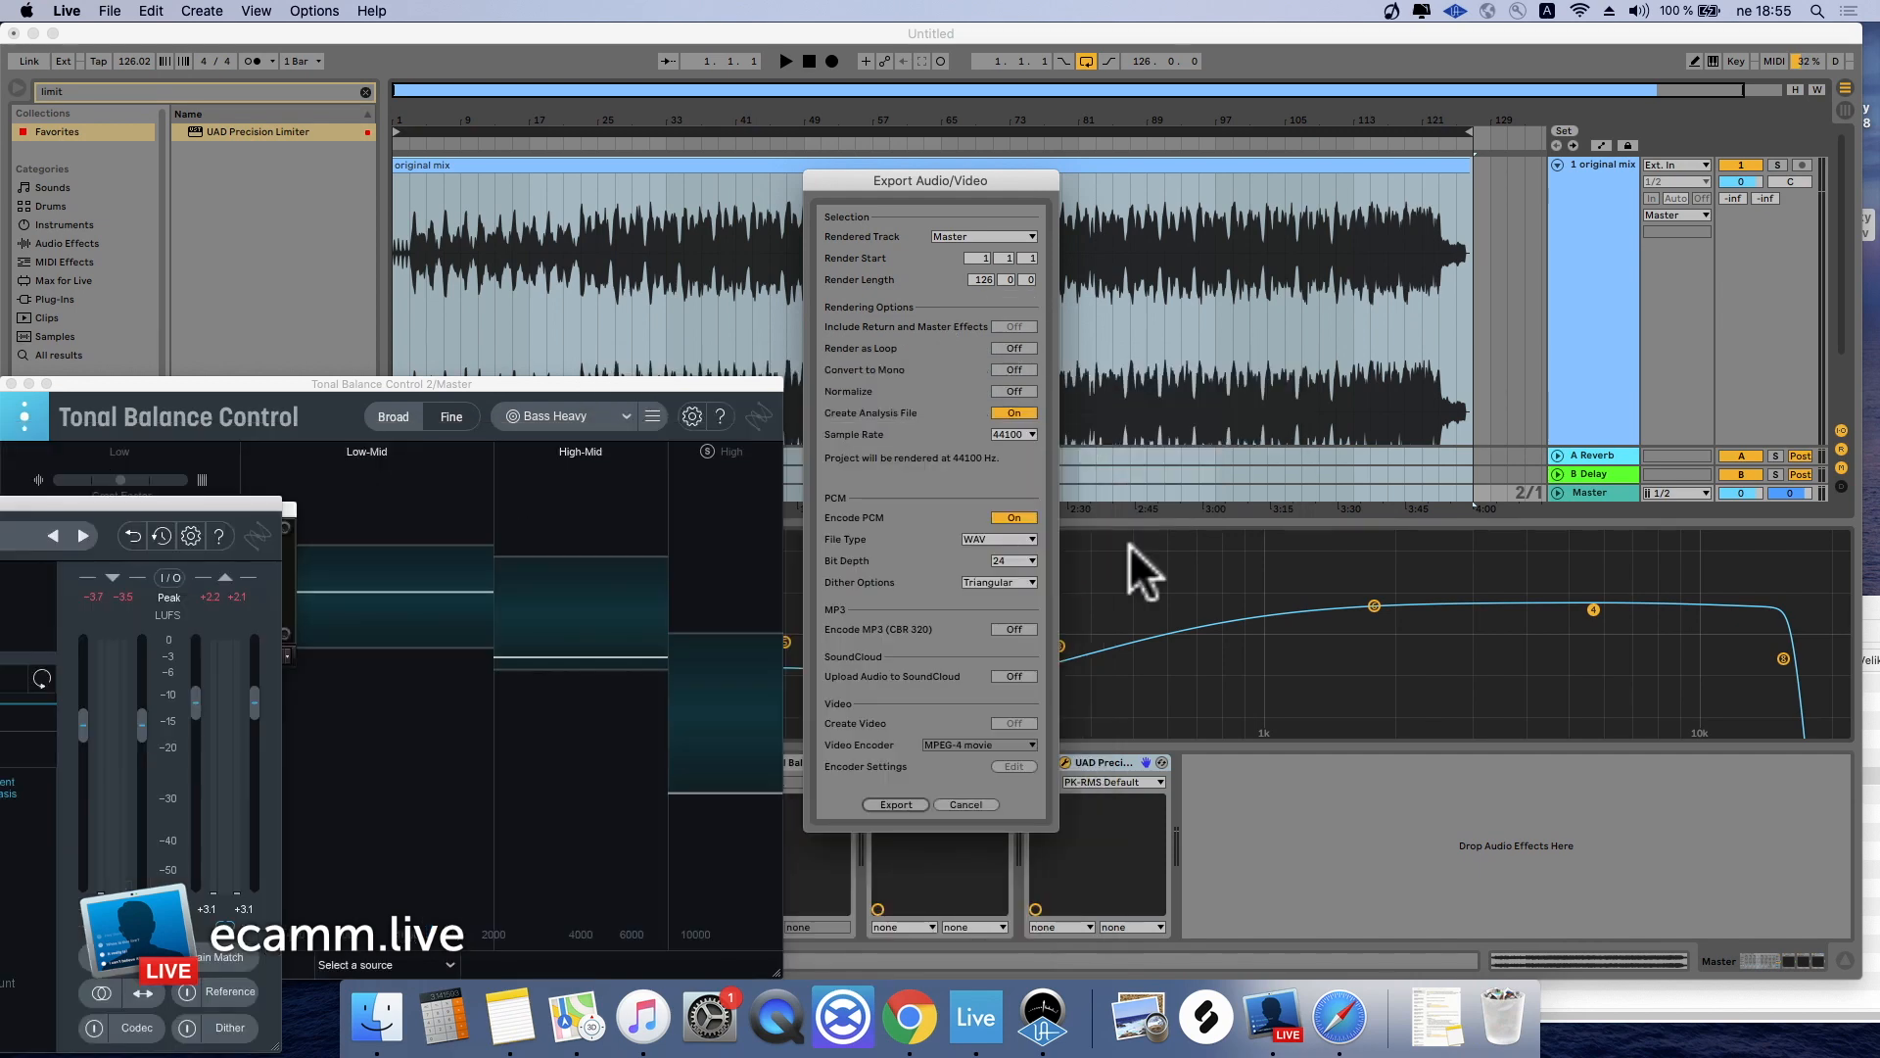